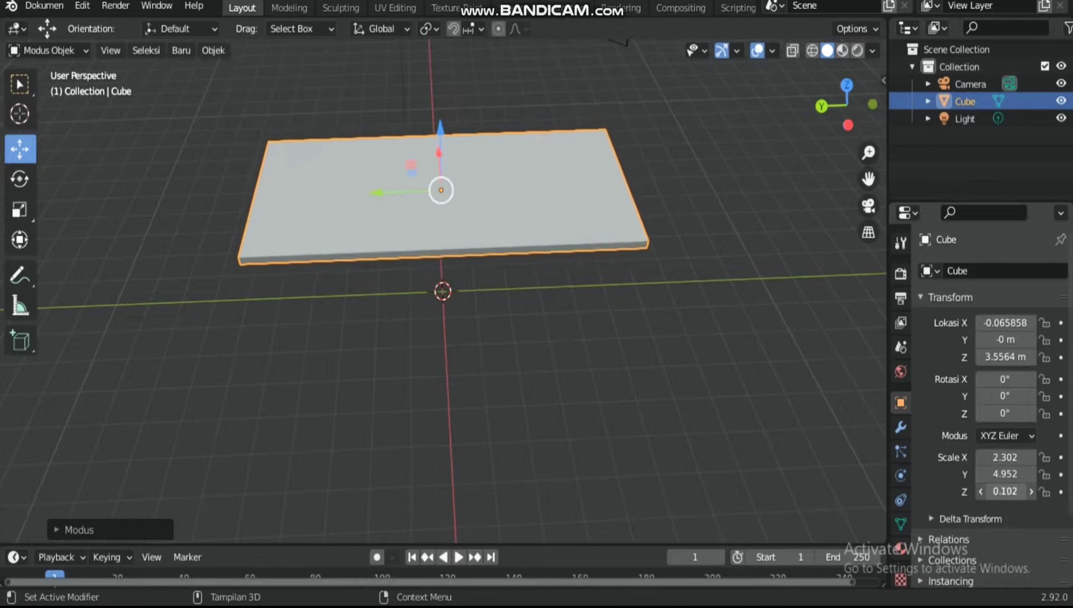
In Edit Mode, add two lengthwise loop cuts to the tabletop slab, one slid close to each long edge
{"action": "mouse_move", "coordinate": [848, 116]}
{"action": "left_mouse_down"}
{"action": "mouse_move", "coordinate": [848, 98]}
{"action": "mouse_move", "coordinate": [845, 169]}
{"action": "mouse_move", "coordinate": [845, 108]}
{"action": "left_mouse_up"}
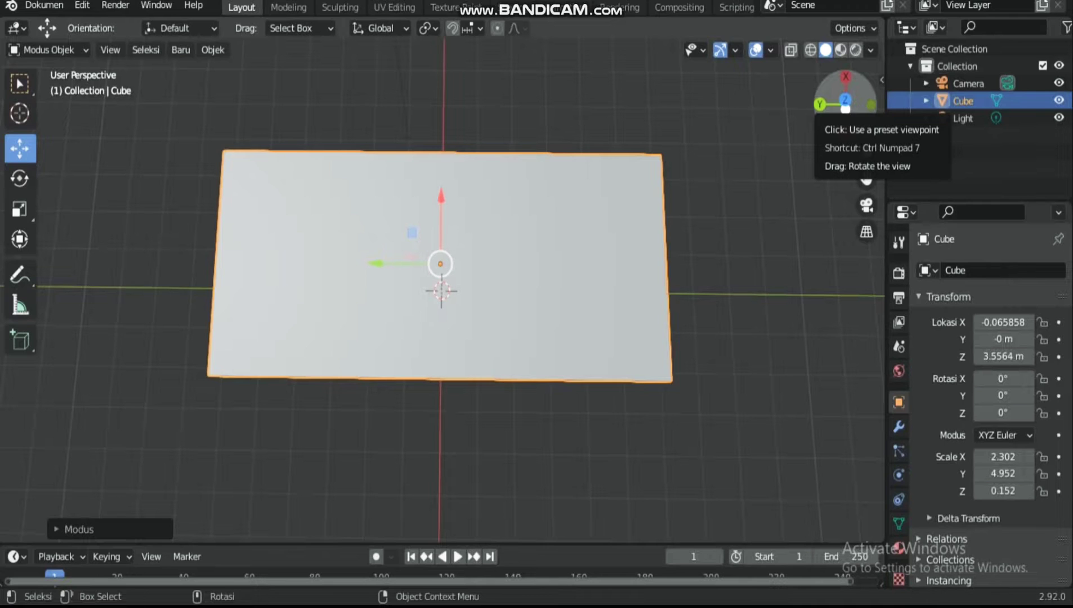
{"action": "key", "text": "Tab"}
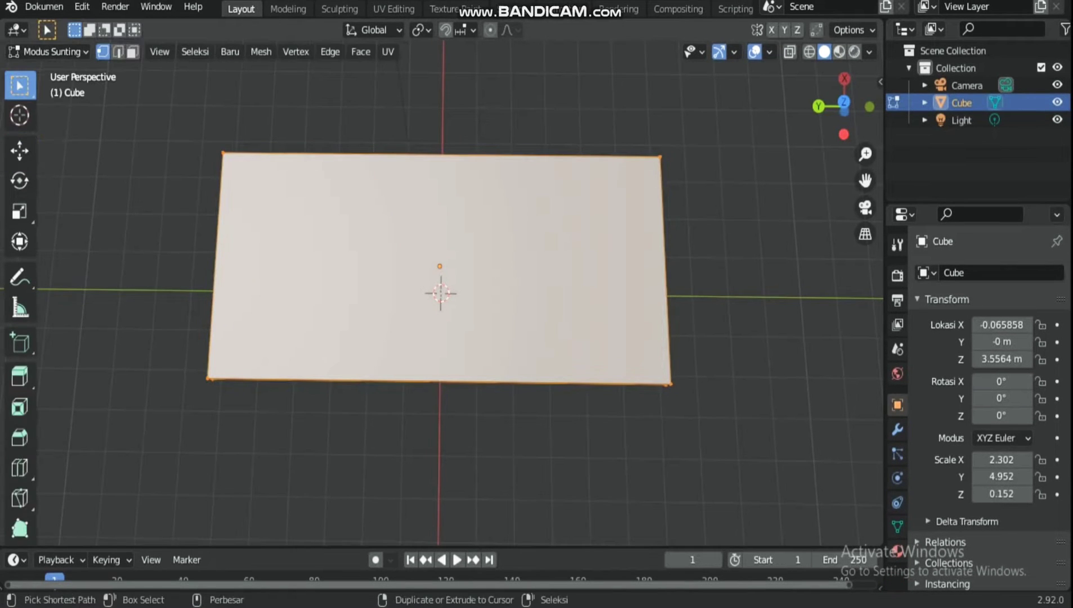
{"action": "key", "text": "ctrl+r"}
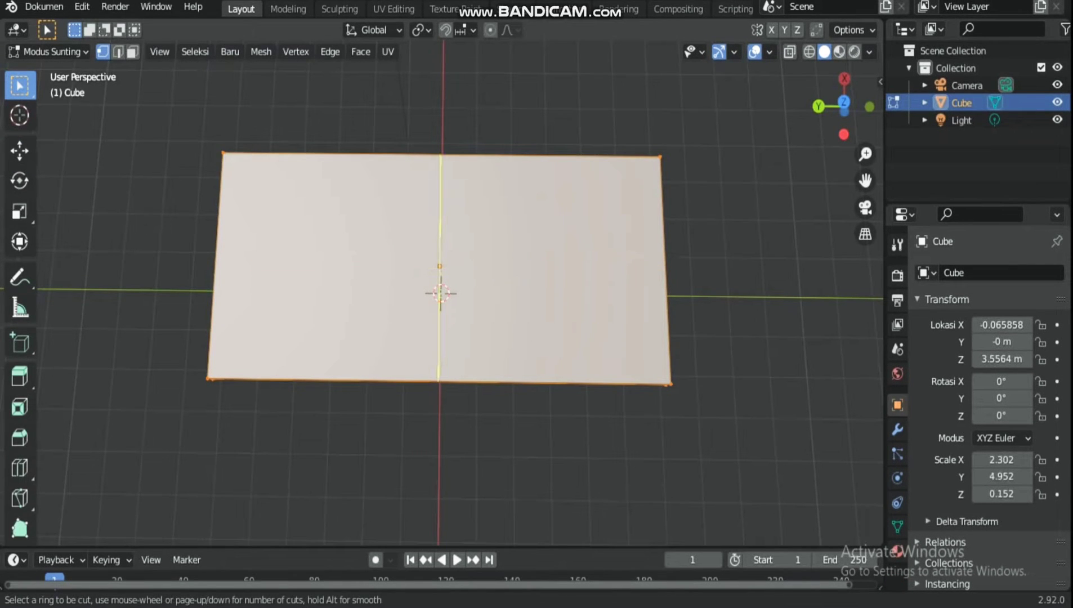
{"action": "left_click", "coordinate": [231, 214]}
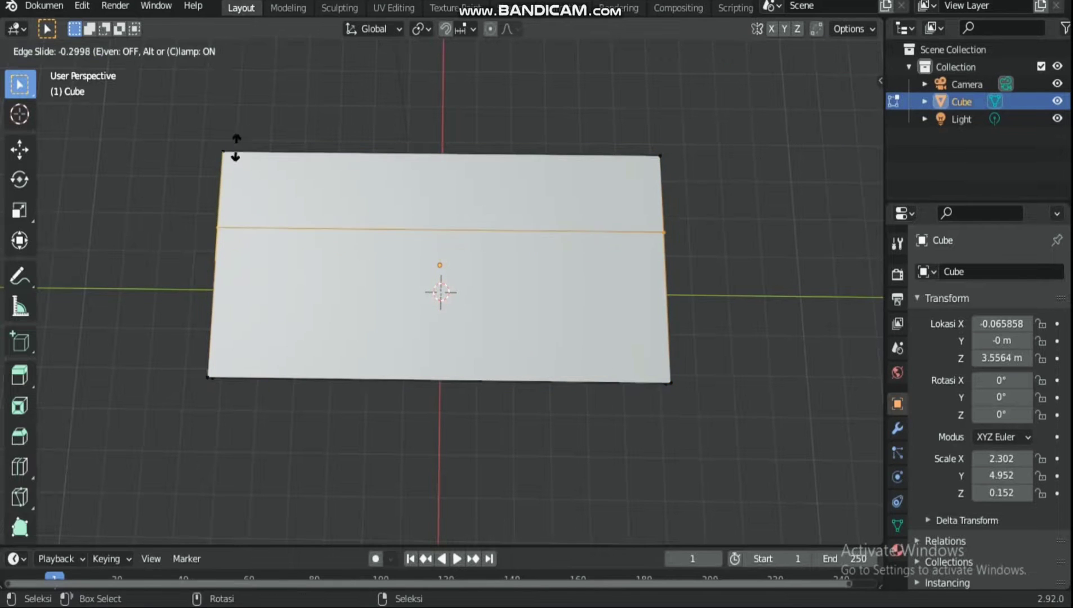
{"action": "left_click", "coordinate": [236, 91]}
{"action": "left_click", "coordinate": [195, 357]}
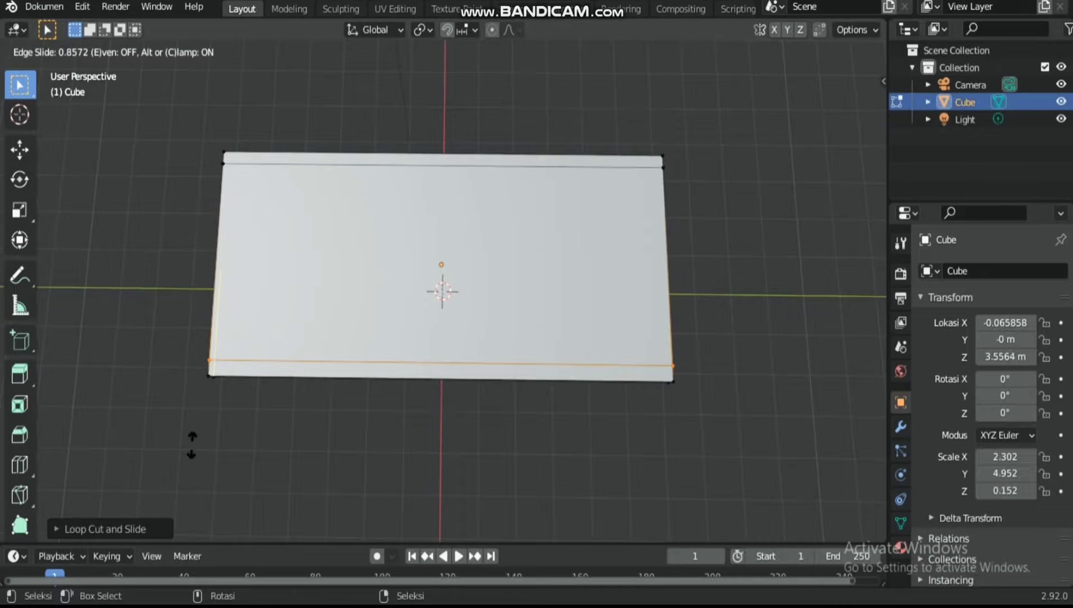
{"action": "left_click", "coordinate": [192, 445]}
Add a second lengthwise loop cut just inside each of the two existing cuts along the tabletop's long edges
{"action": "left_click", "coordinate": [204, 275]}
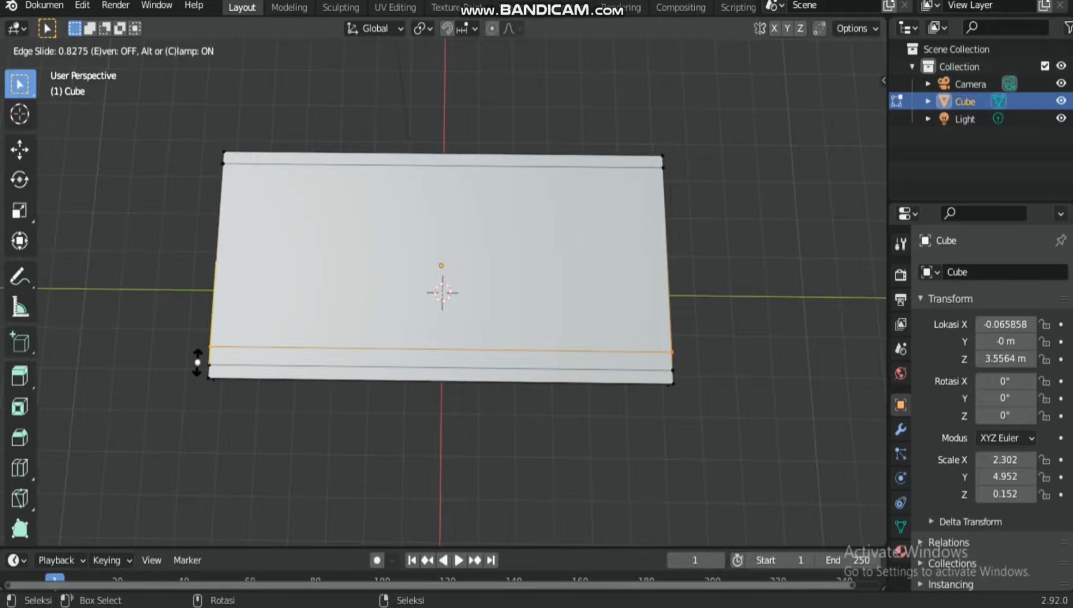
{"action": "left_click", "coordinate": [197, 362]}
{"action": "key", "text": "ctrl+r"}
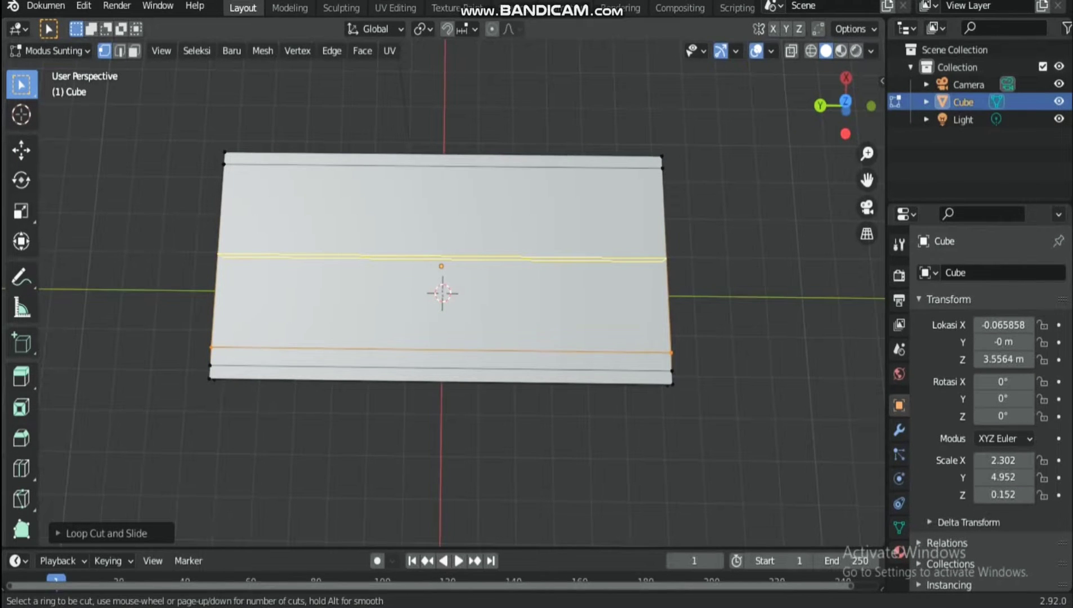
{"action": "left_click", "coordinate": [218, 257]}
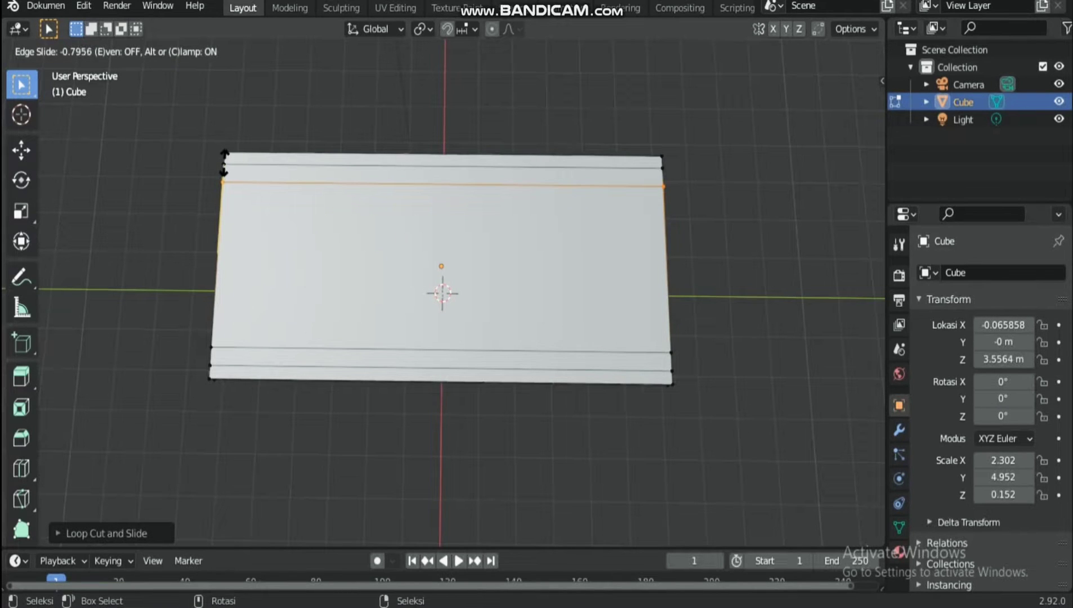
{"action": "left_click", "coordinate": [224, 163]}
Add two crosswise loop cuts to the tabletop, one slid close to each short end
{"action": "key", "text": "ctrl+r"}
{"action": "left_click", "coordinate": [438, 235]}
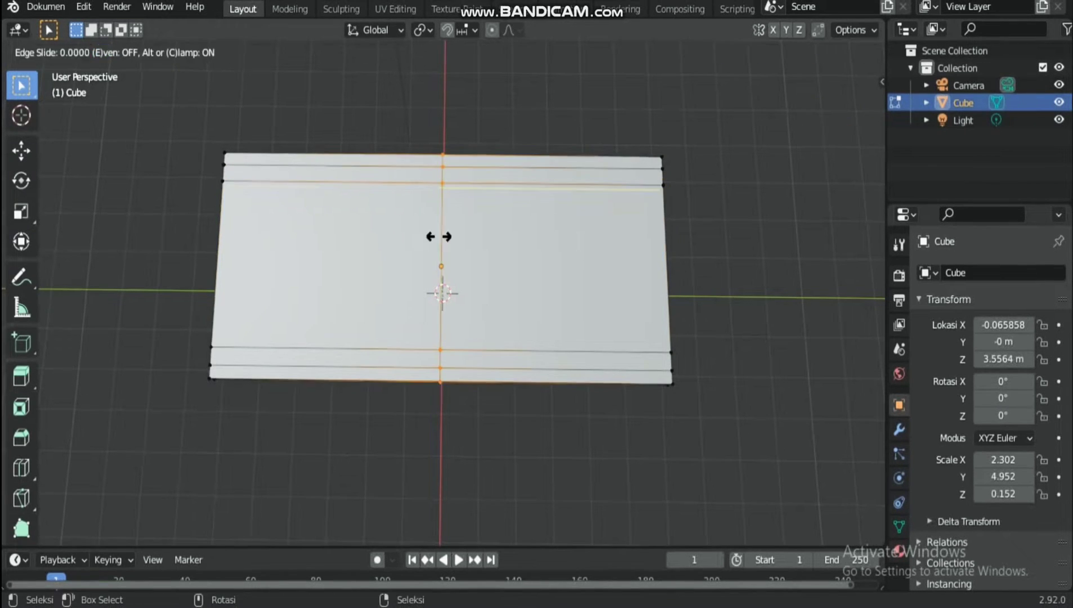
{"action": "left_click", "coordinate": [228, 239]}
{"action": "key", "text": "ctrl+r"}
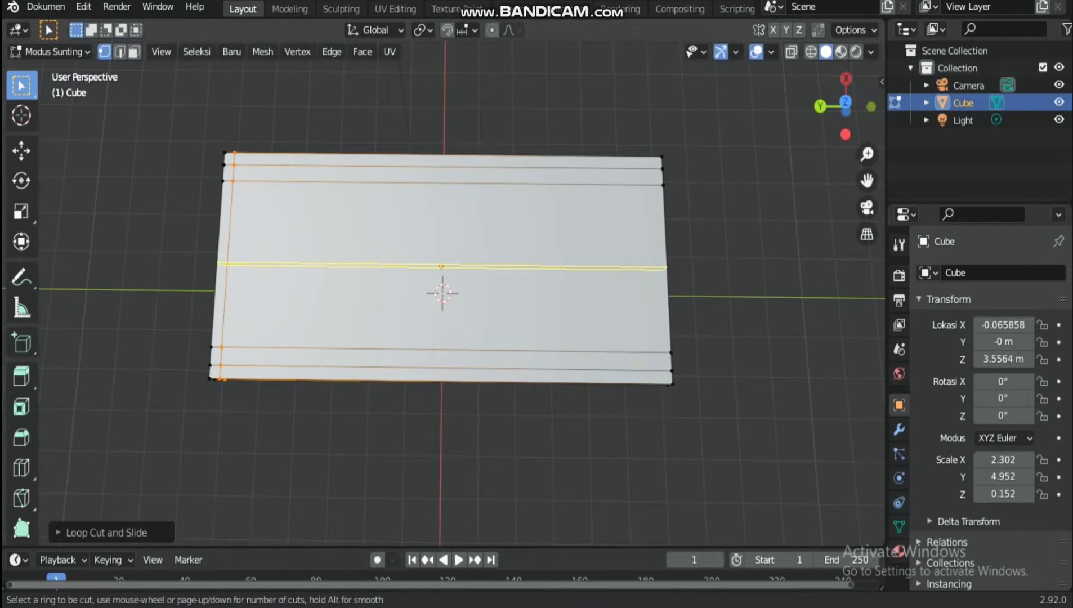
{"action": "left_click", "coordinate": [454, 224]}
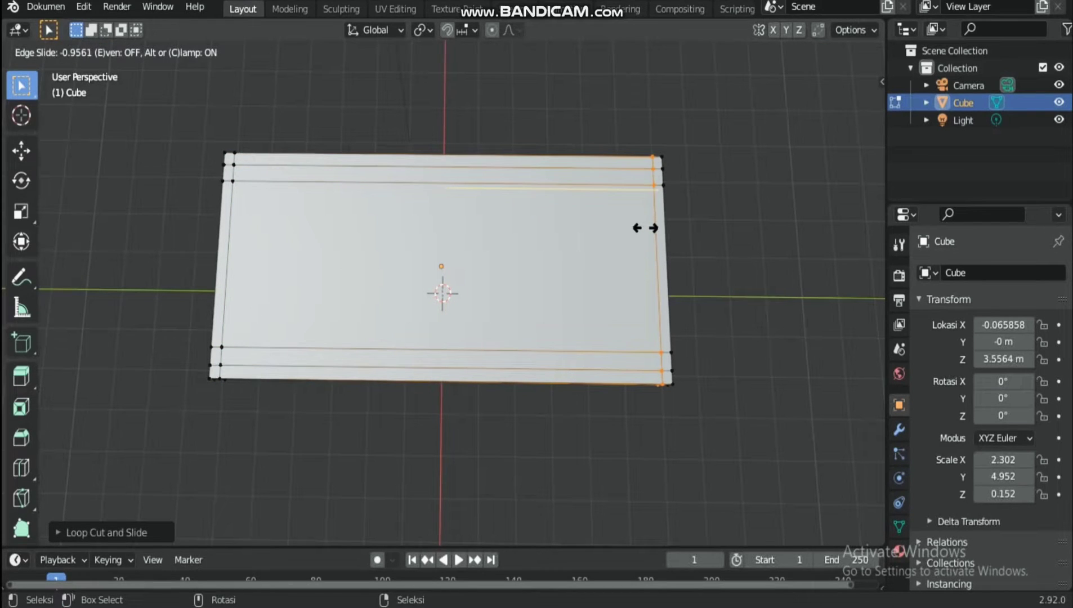
{"action": "left_click", "coordinate": [645, 228]}
Add a second crosswise loop cut just inside the existing cut at each short end of the tabletop
{"action": "key", "text": "ctrl+r"}
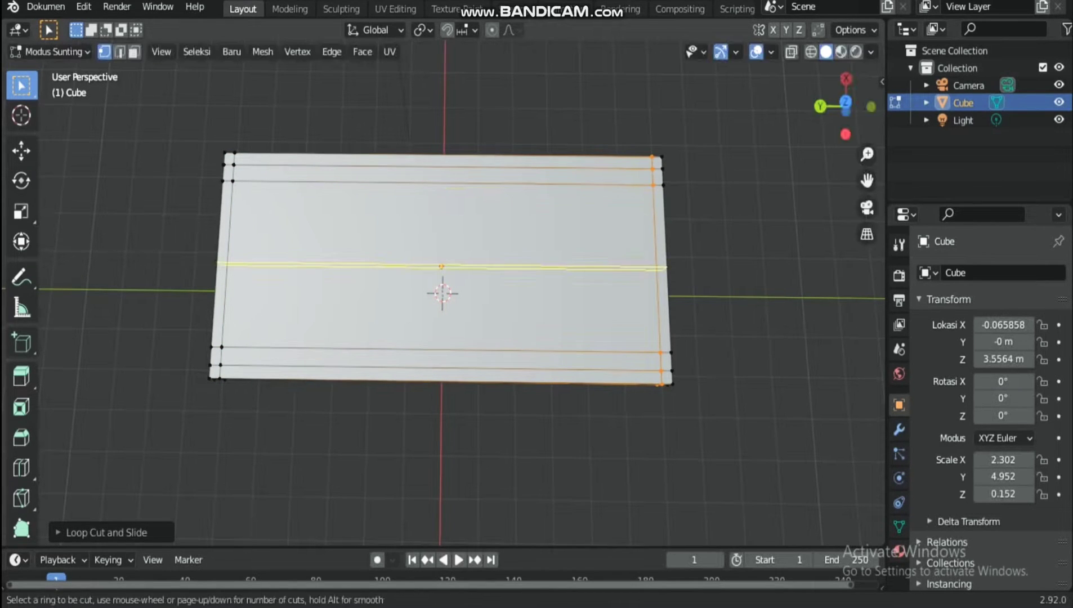
{"action": "left_click", "coordinate": [442, 228]}
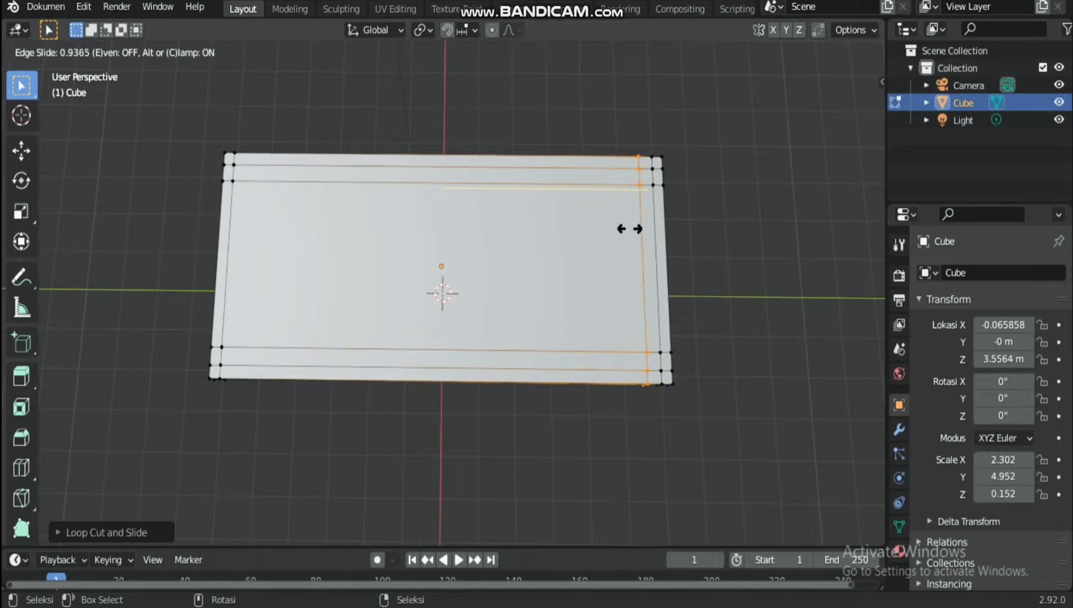
{"action": "left_click", "coordinate": [629, 229]}
{"action": "key", "text": "ctrl+r"}
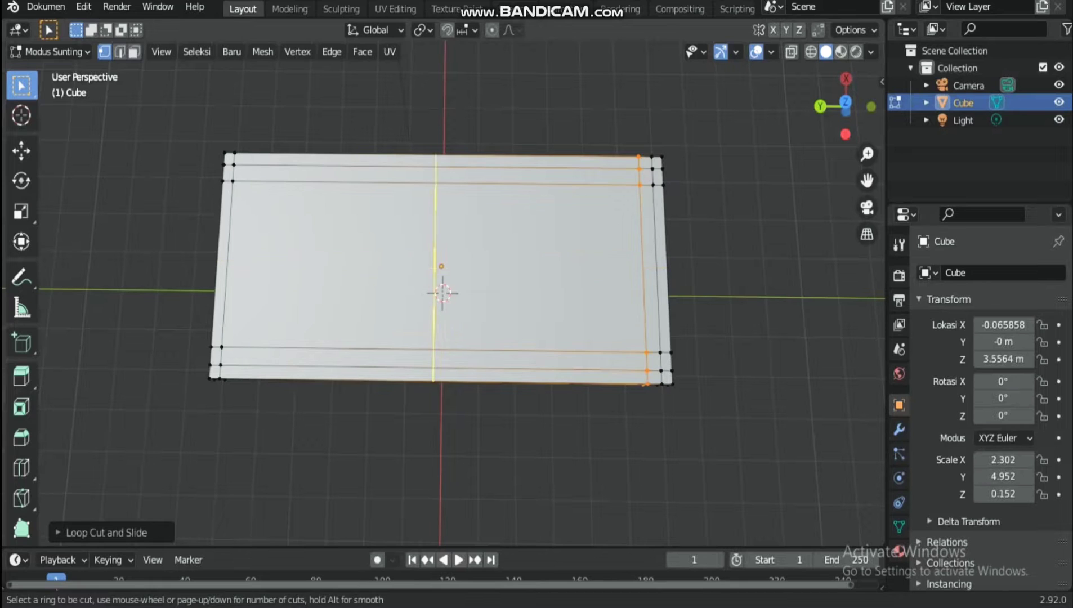
{"action": "left_click", "coordinate": [440, 262]}
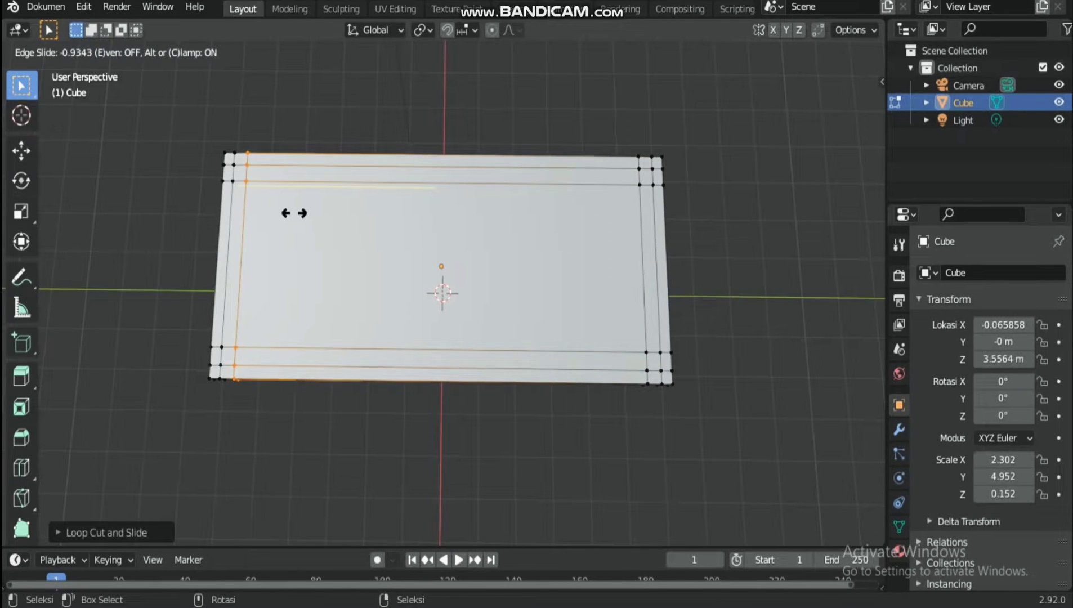
{"action": "left_click", "coordinate": [294, 213]}
Add two crosswise loop cuts close together at the tabletop's middle, leaving a narrow leg-width strip between them
{"action": "key", "text": "ctrl+r"}
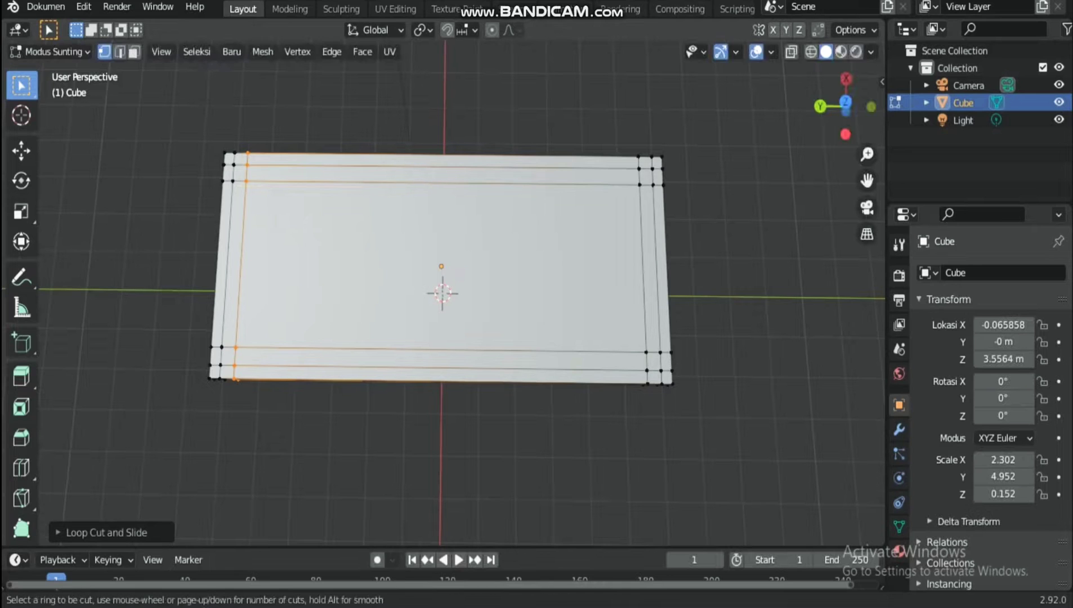
{"action": "left_click", "coordinate": [441, 239]}
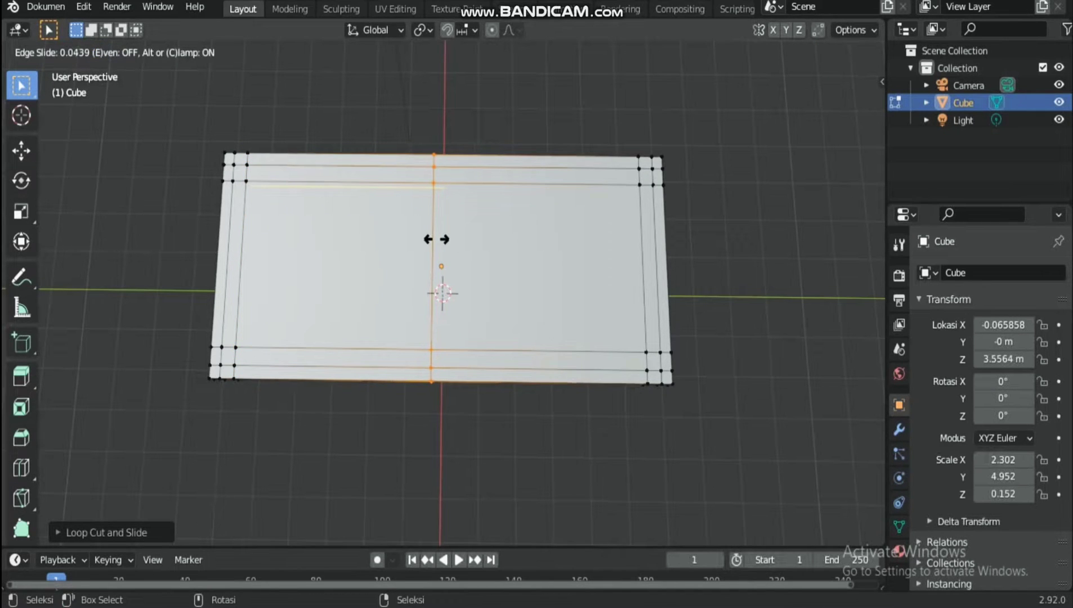
{"action": "left_click", "coordinate": [436, 240]}
{"action": "key", "text": "ctrl+r"}
{"action": "left_click", "coordinate": [479, 186]}
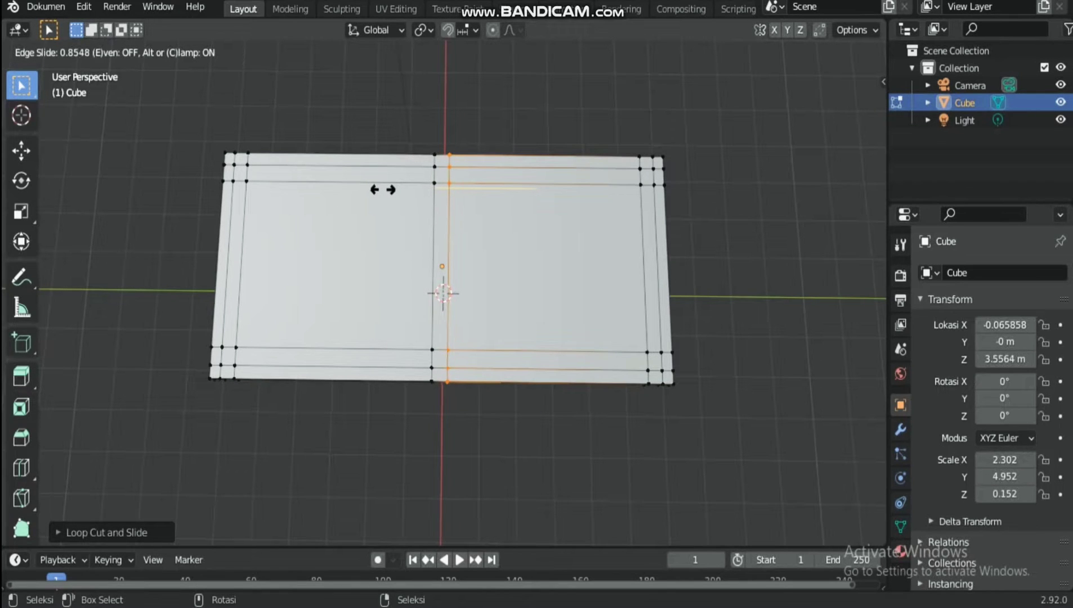
{"action": "left_click", "coordinate": [383, 189]}
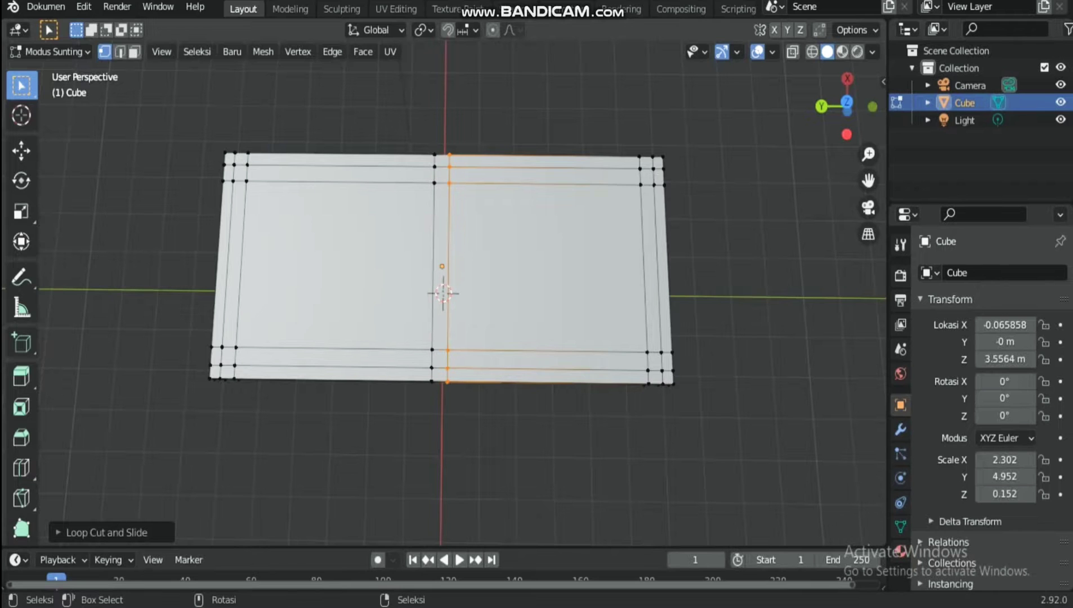
Extrude the six small inset faces on the tabletop's underside, at the corners and mid-length, downward to form table legs
{"action": "middle_click_drag", "start_coordinate": [443, 293], "coordinate": [443, 203]}
{"action": "left_click", "coordinate": [133, 50]}
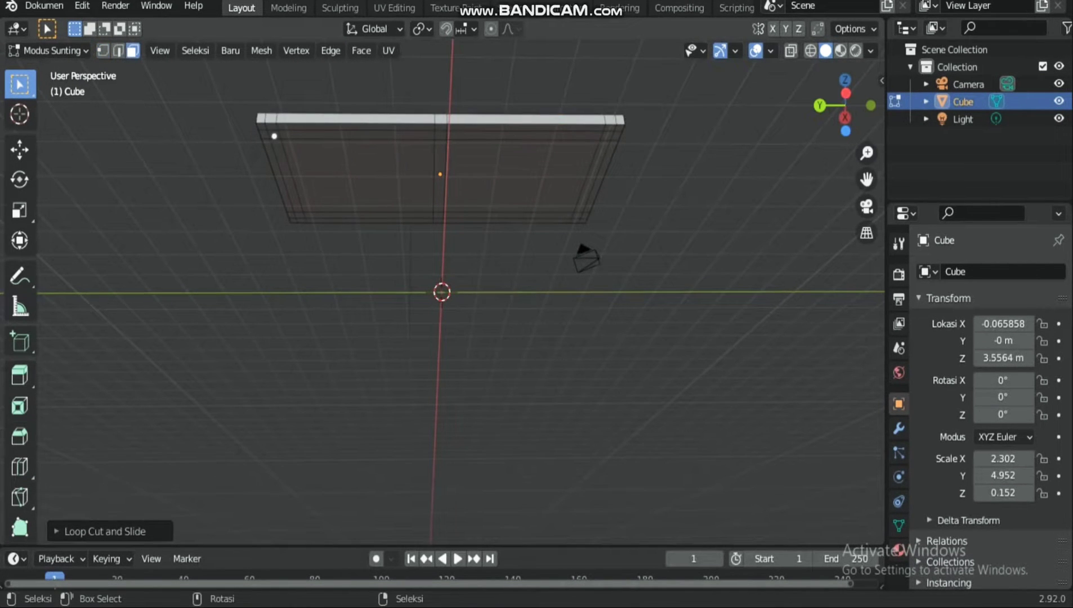
{"action": "left_click", "coordinate": [275, 135]}
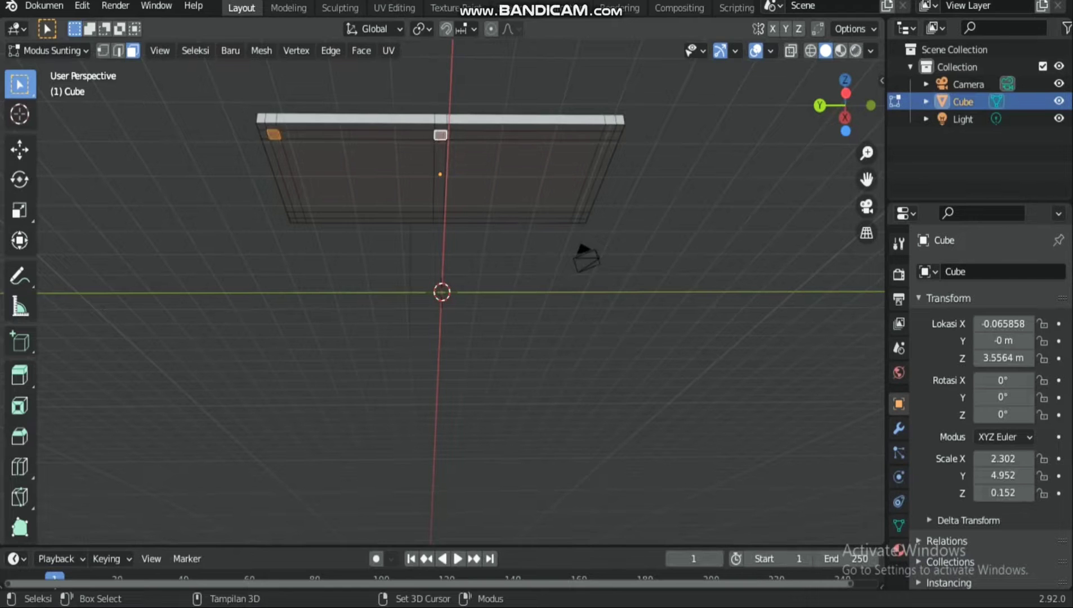
{"action": "left_click", "coordinate": [606, 136], "text": "shift"}
{"action": "left_click_drag", "start_coordinate": [846, 106], "coordinate": [847, 204]}
{"action": "key", "text": "e"}
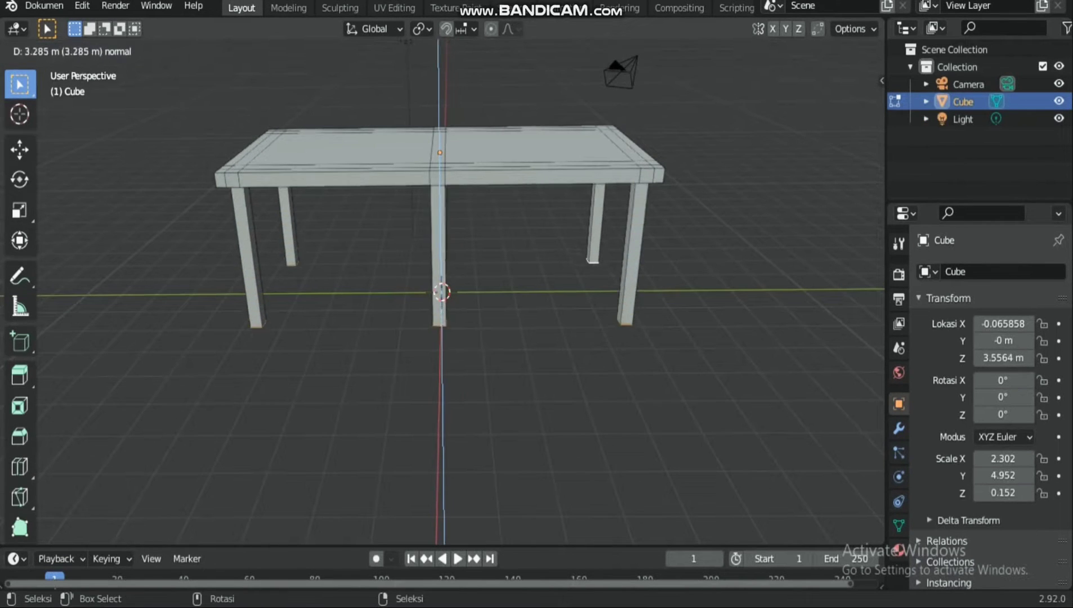
{"action": "left_click", "coordinate": [800, 252]}
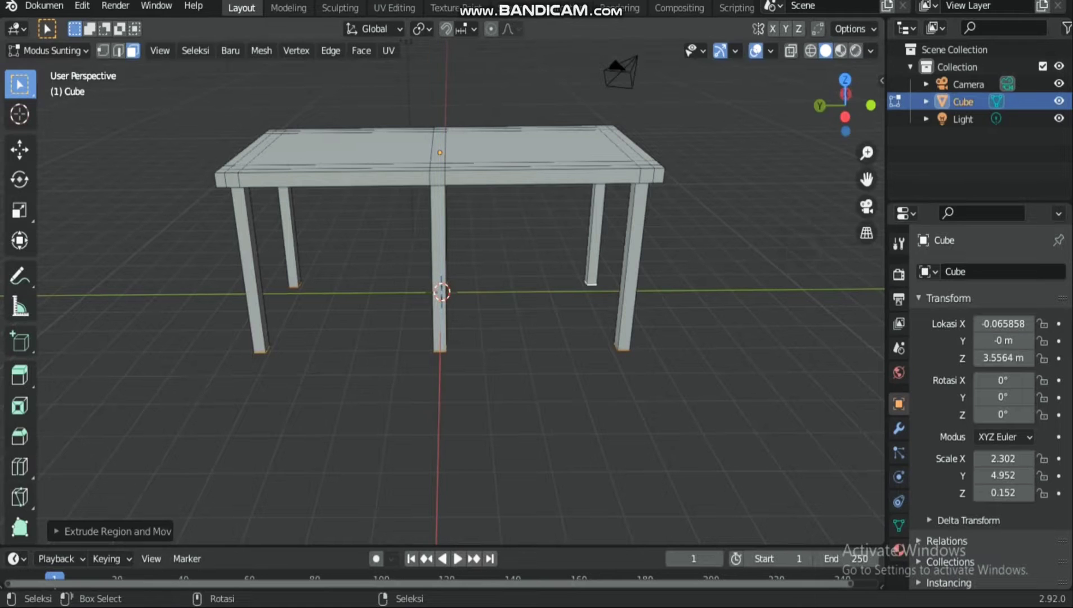
Split the 3D viewport into two side-by-side areas and switch the second one to the UV Editor
{"action": "left_click_drag", "start_coordinate": [867, 153], "coordinate": [867, 164]}
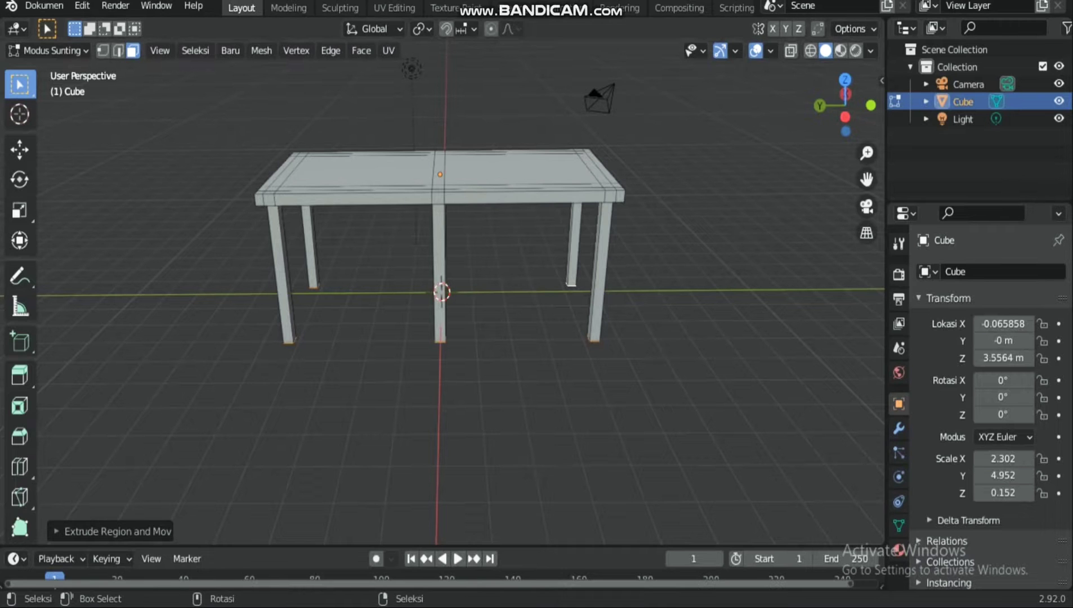
{"action": "left_click_drag", "start_coordinate": [883, 20], "coordinate": [472, 27]}
{"action": "left_click", "coordinate": [490, 28]}
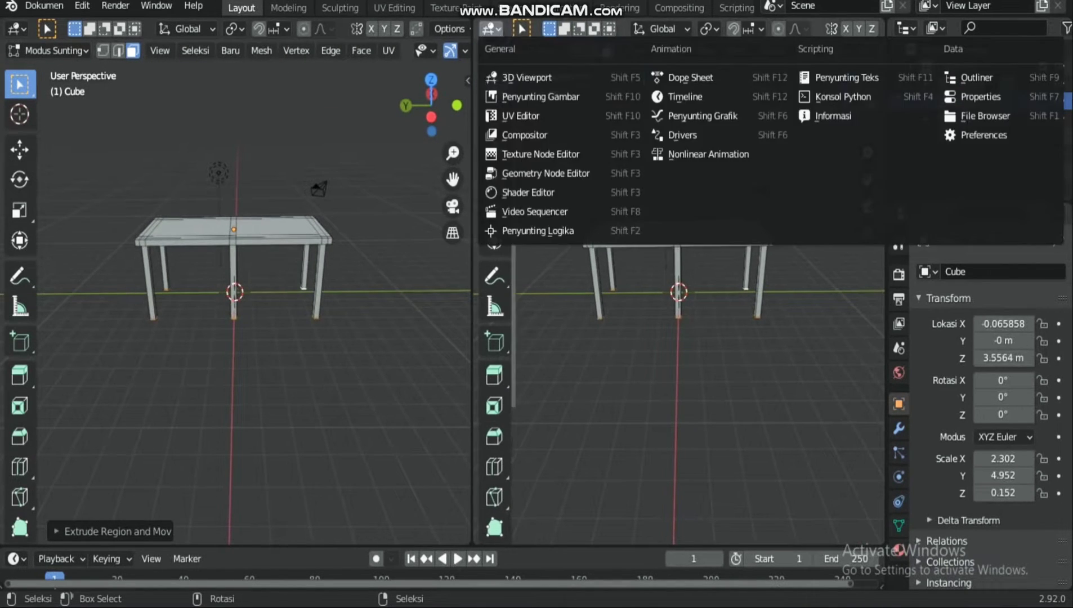
{"action": "left_click", "coordinate": [522, 120]}
Load the wood image 755800652bf194c from the tekstur kayu folder into the UV Editor
{"action": "mouse_move", "coordinate": [248, 607]}
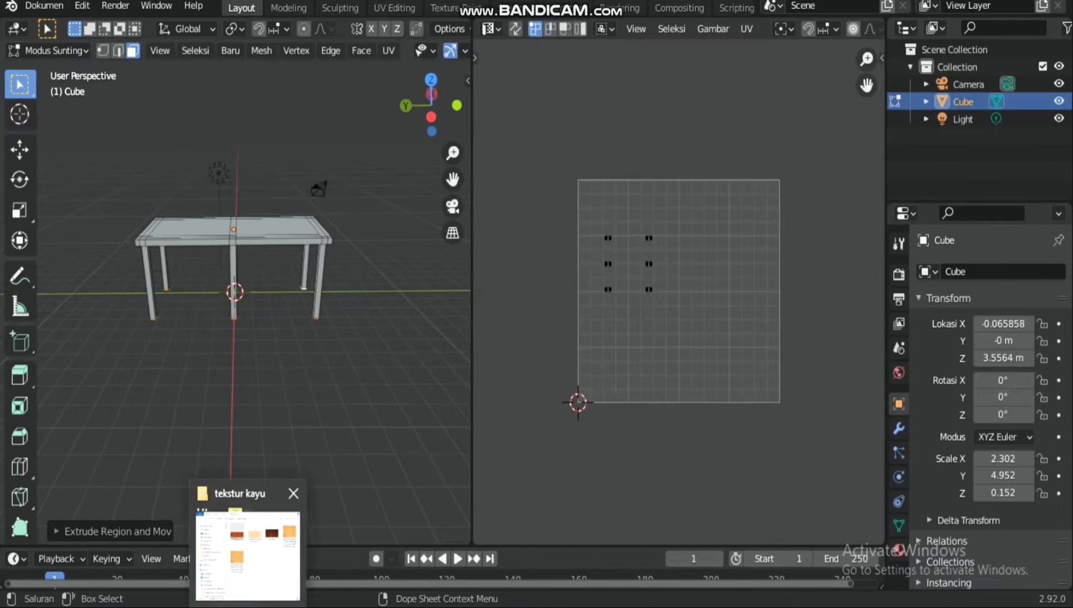
{"action": "left_click", "coordinate": [239, 563]}
{"action": "left_click_drag", "start_coordinate": [435, 215], "coordinate": [834, 271]}
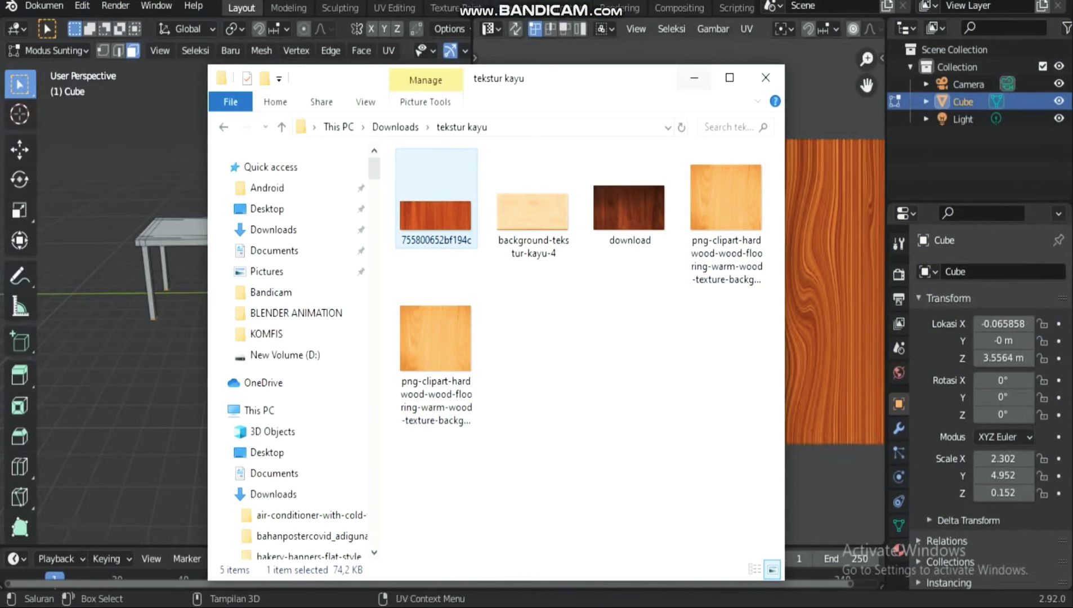
{"action": "left_click", "coordinate": [695, 78]}
{"action": "left_click_drag", "start_coordinate": [867, 58], "coordinate": [867, 206]}
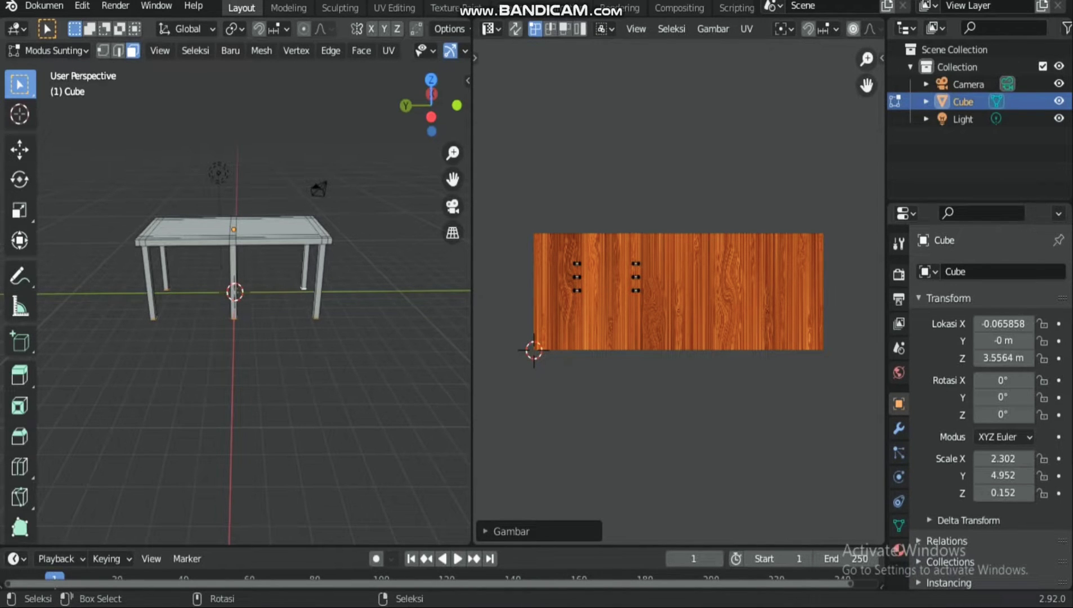
Display the table in wireframe and box-select all of its faces, including the tabletop and every leg
{"action": "key", "text": "z"}
{"action": "left_click", "coordinate": [45, 179]}
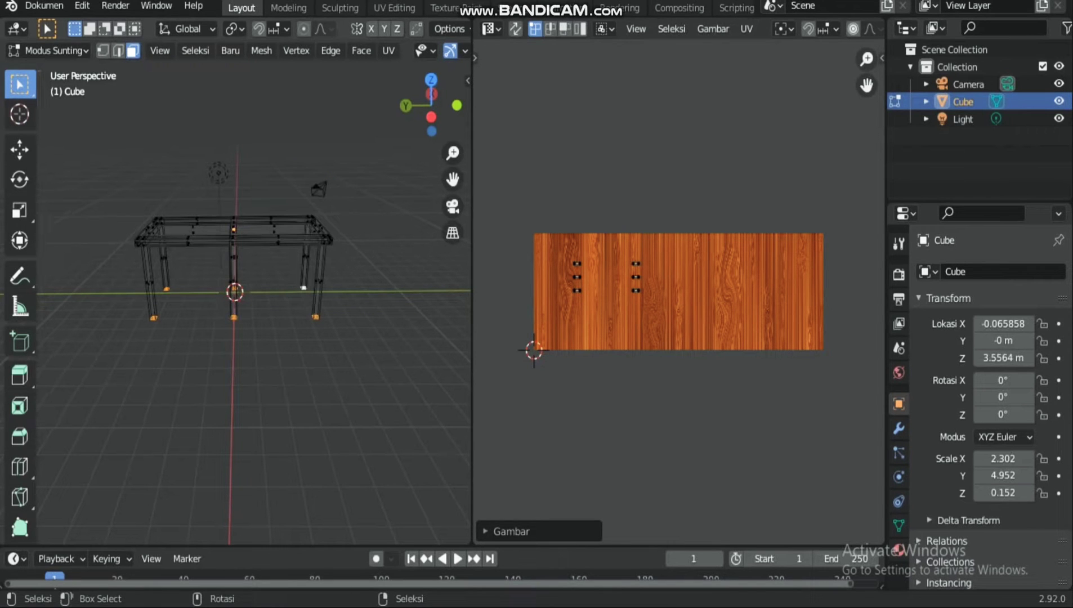
{"action": "key", "text": "b"}
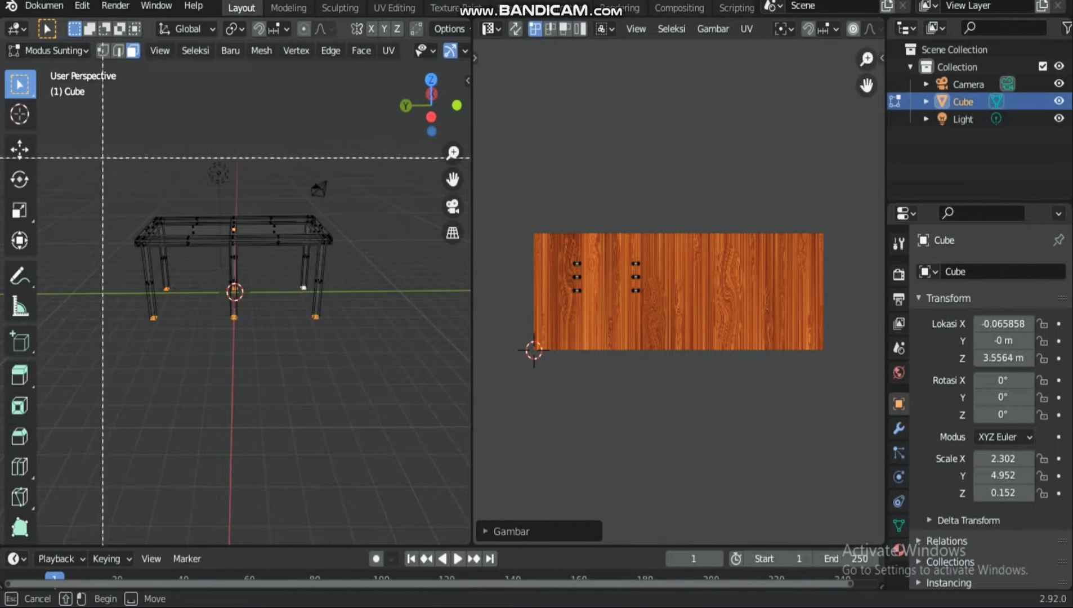
{"action": "left_click_drag", "start_coordinate": [94, 145], "coordinate": [383, 380]}
{"action": "mouse_move", "coordinate": [431, 116]}
{"action": "left_mouse_down"}
{"action": "mouse_move", "coordinate": [493, 161]}
{"action": "mouse_move", "coordinate": [442, 120]}
{"action": "left_mouse_up"}
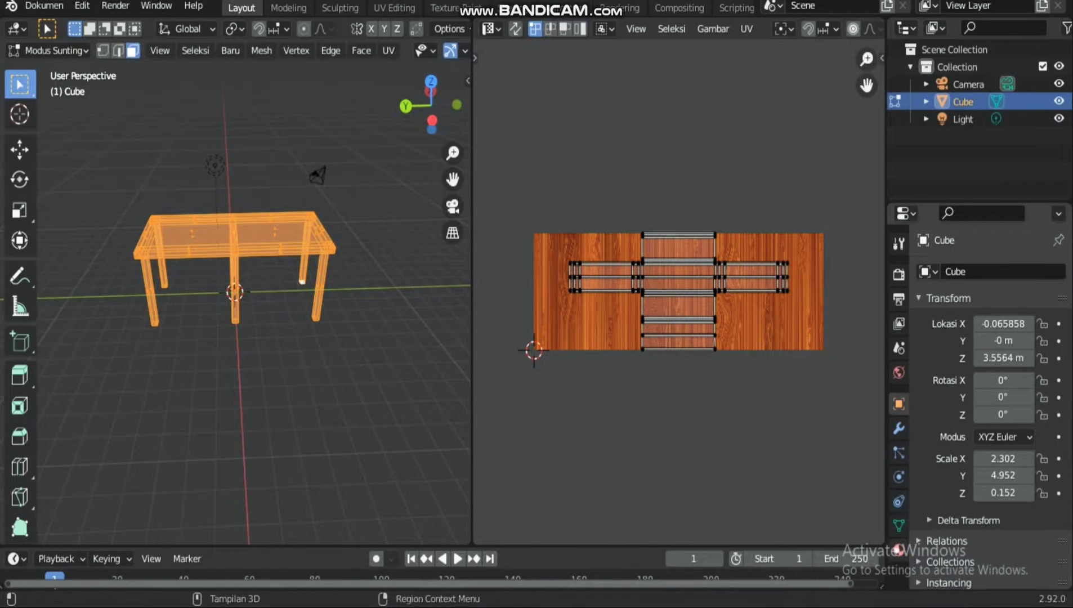
Set the surface shader of the table's material to Diffuse BSDF
{"action": "left_click", "coordinate": [899, 549]}
{"action": "left_click", "coordinate": [1019, 471]}
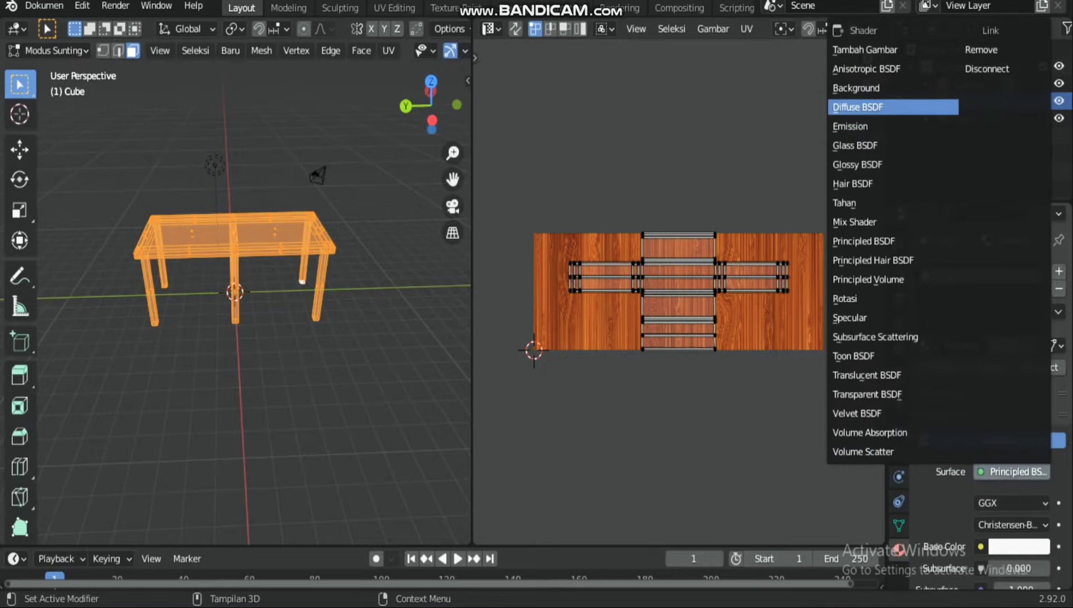
{"action": "left_click", "coordinate": [874, 107]}
Use the 755800652bf194c wood image as the material's color texture and assign the material to the selected table faces
{"action": "left_click", "coordinate": [981, 503]}
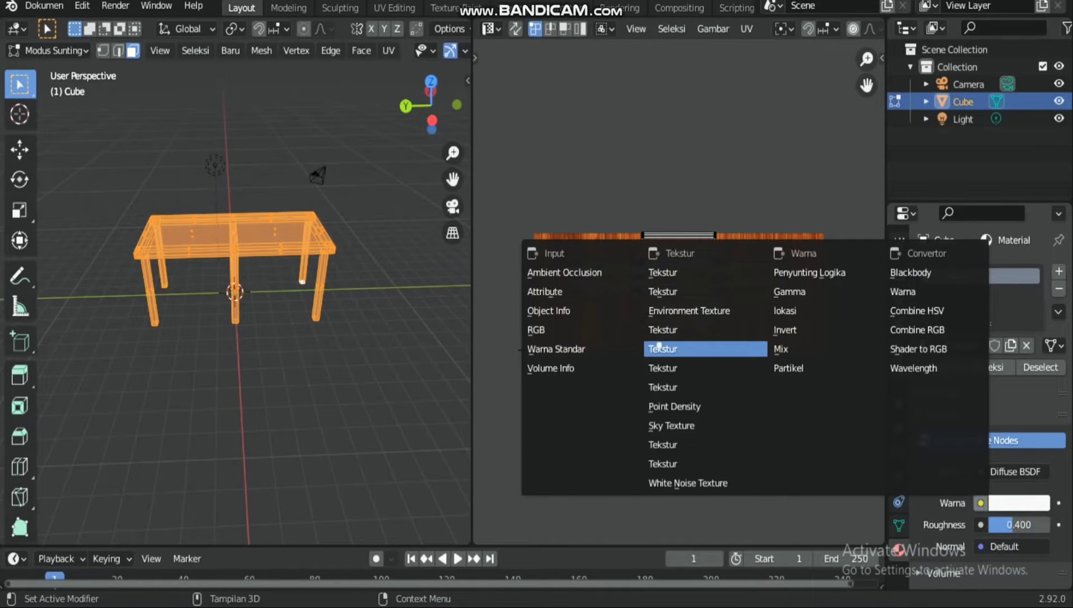
{"action": "left_click", "coordinate": [704, 350]}
{"action": "left_click", "coordinate": [925, 525]}
{"action": "left_click", "coordinate": [814, 345]}
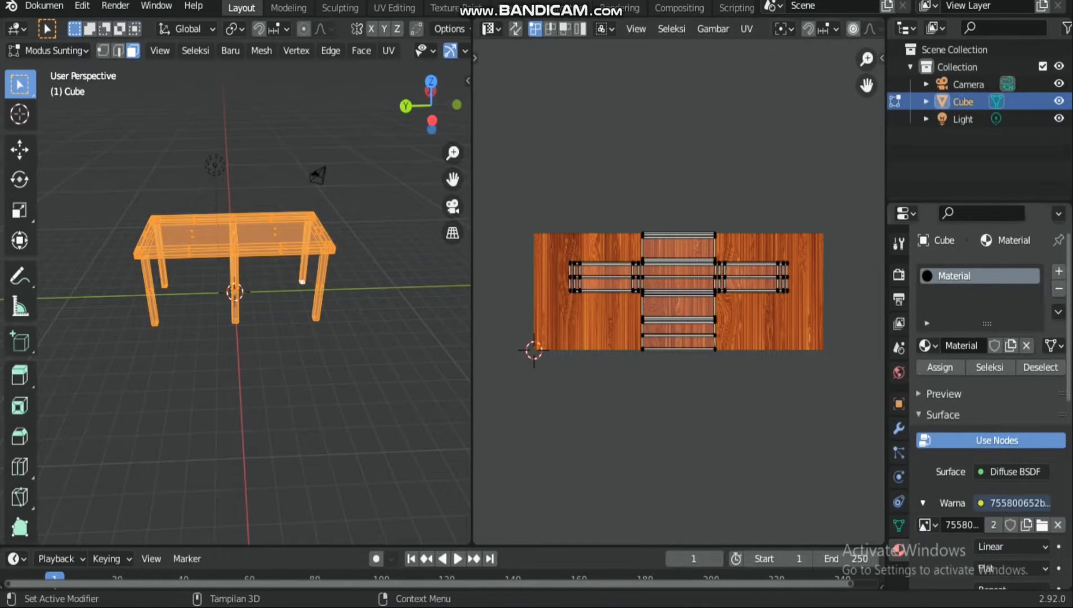
{"action": "left_click", "coordinate": [940, 367]}
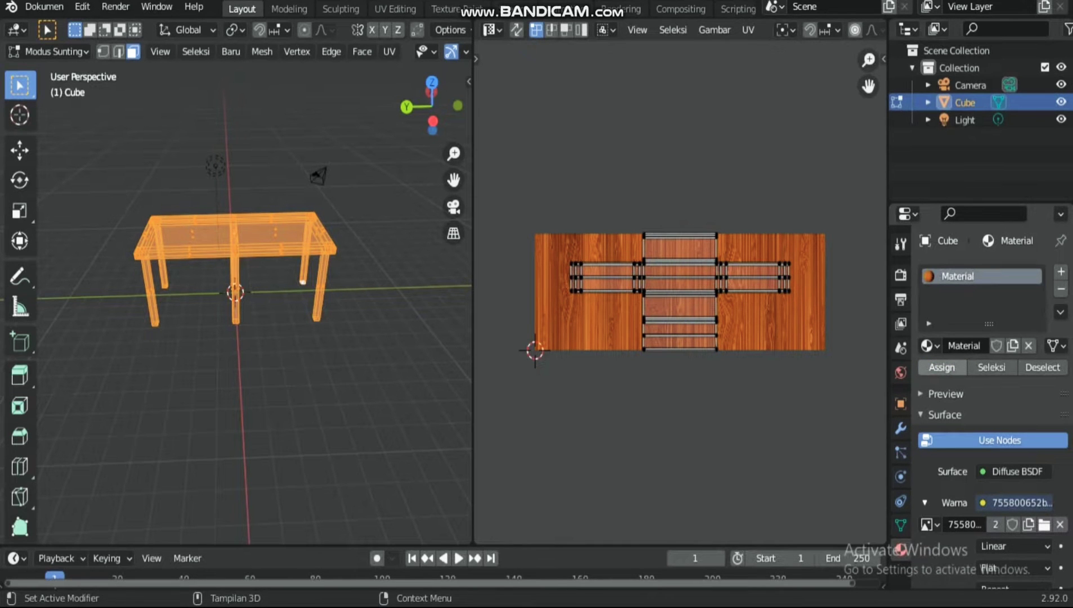
Enlarge the 3D viewport over the UV Editor and display the textured table in Material Preview shading
{"action": "left_click_drag", "start_coordinate": [473, 99], "coordinate": [670, 99]}
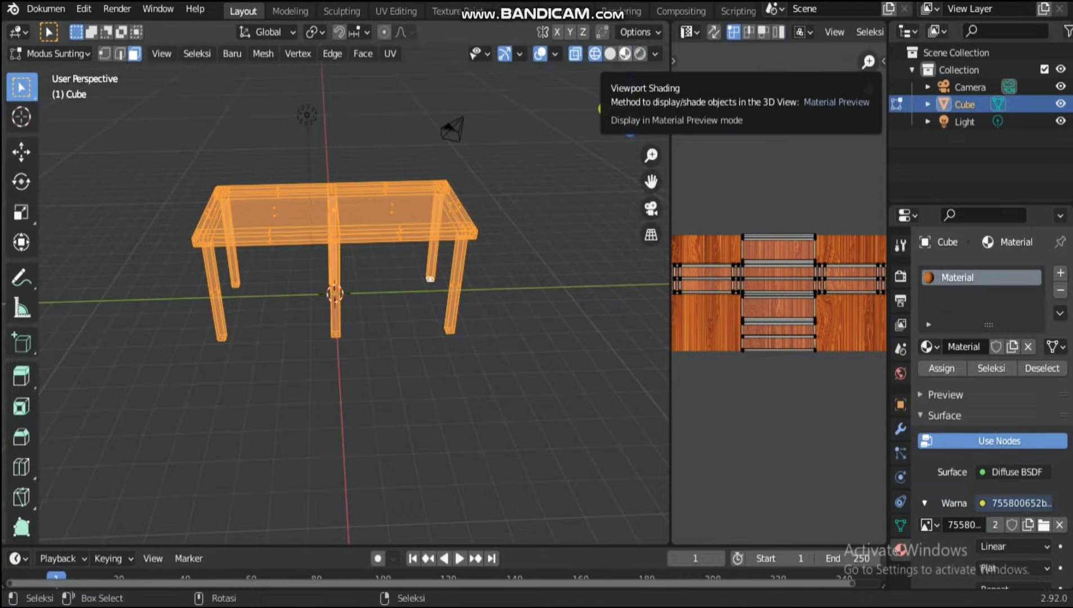
{"action": "left_click", "coordinate": [622, 53]}
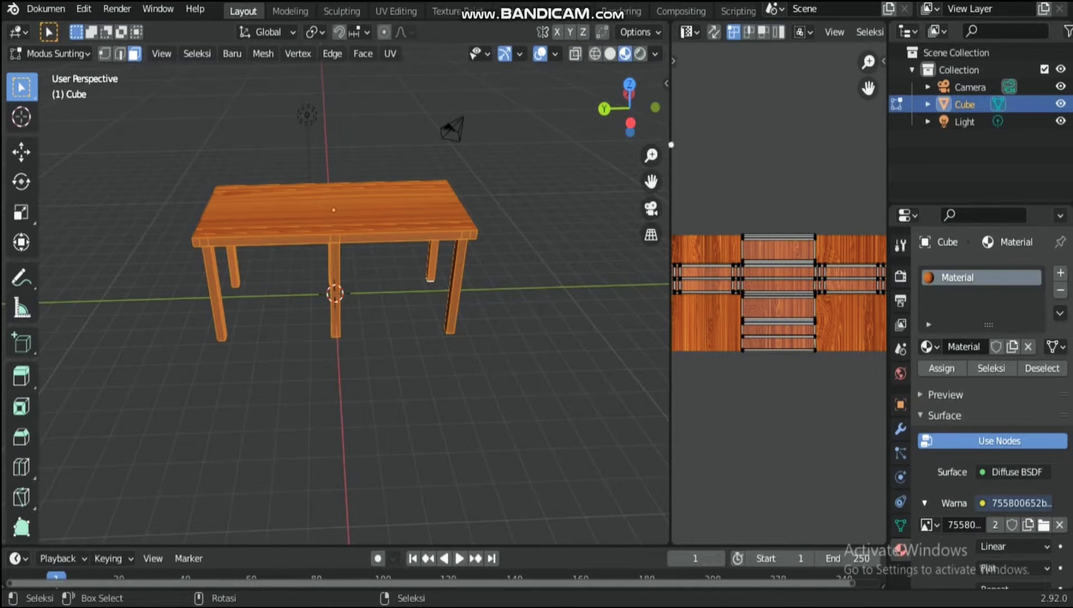
{"action": "left_click_drag", "start_coordinate": [670, 169], "coordinate": [673, 169]}
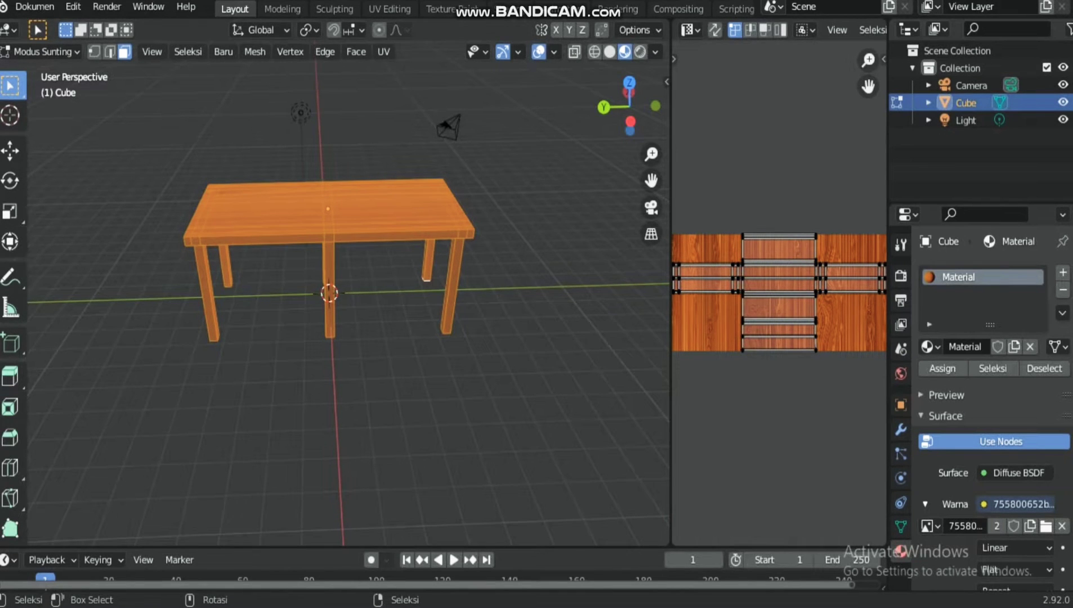
{"action": "left_click_drag", "start_coordinate": [669, 23], "coordinate": [710, 33]}
{"action": "left_click_drag", "start_coordinate": [833, 119], "coordinate": [836, 96]}
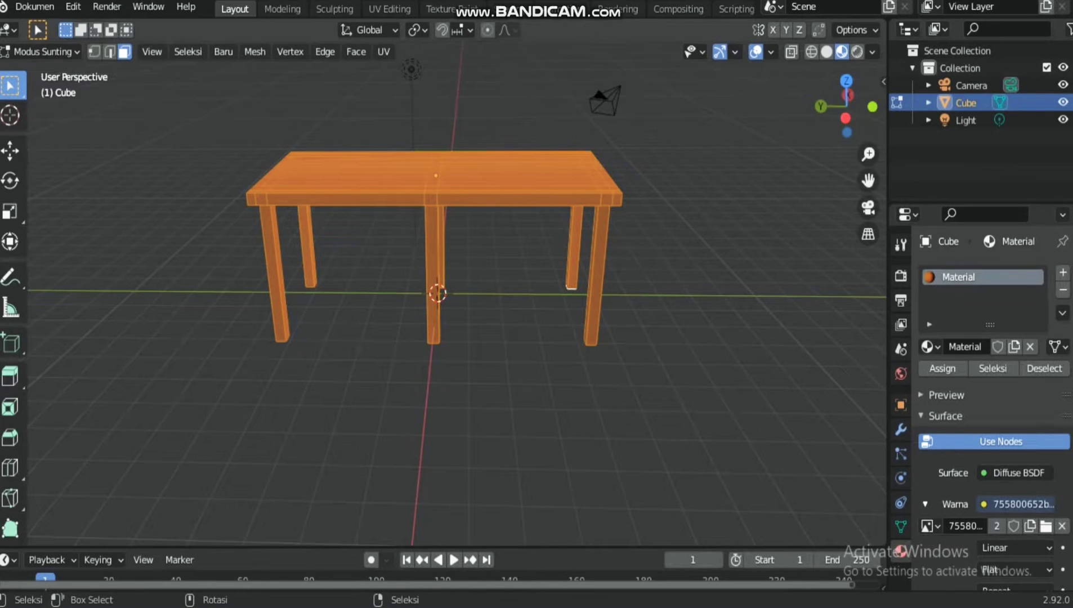
Add a plane in Object Mode and scale it up into a floor extending well beyond the table's legs
{"action": "key", "text": "Tab"}
{"action": "key", "text": "shift+a"}
{"action": "mouse_move", "coordinate": [676, 240]}
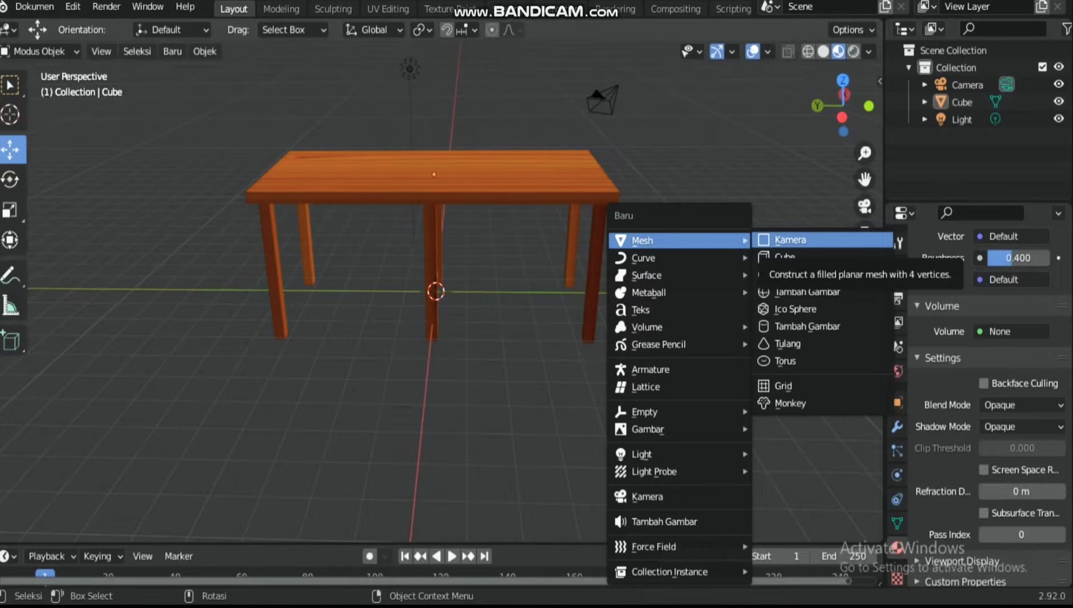
{"action": "left_click", "coordinate": [790, 240]}
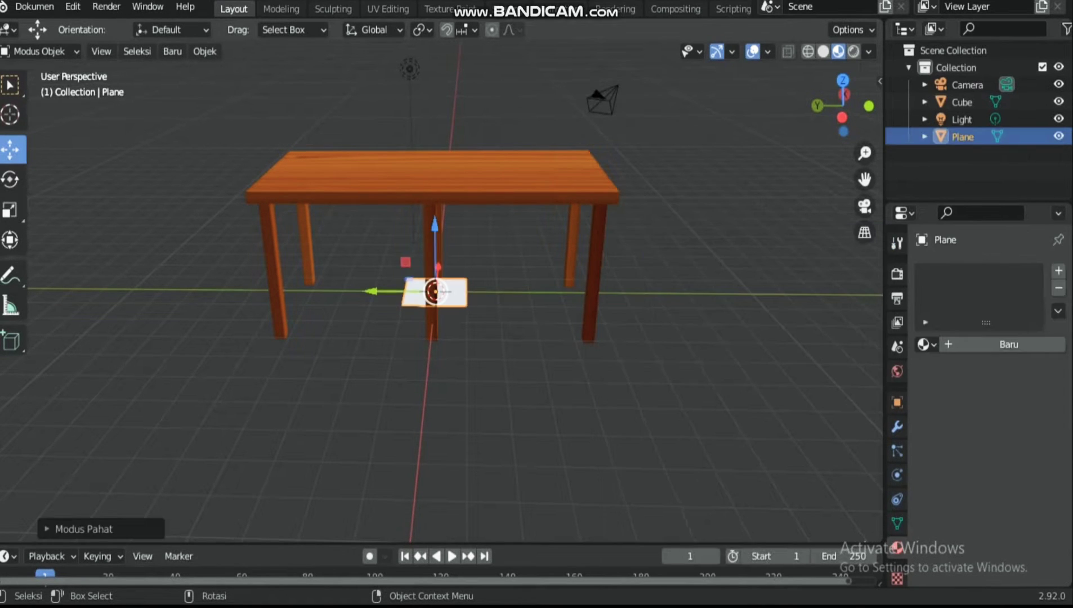
{"action": "key", "text": "s"}
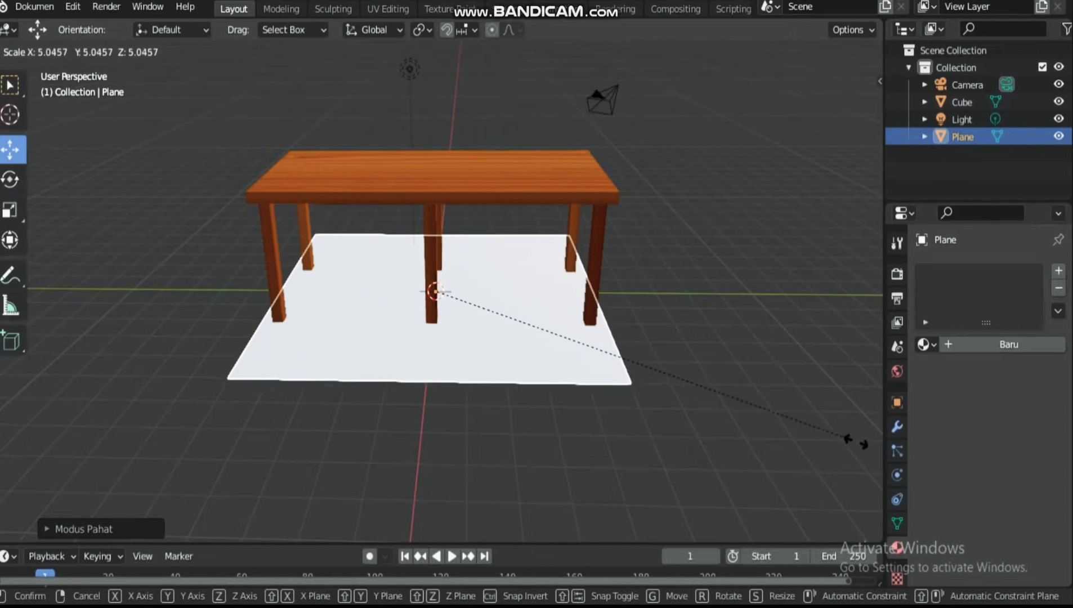
{"action": "left_click", "coordinate": [136, 510]}
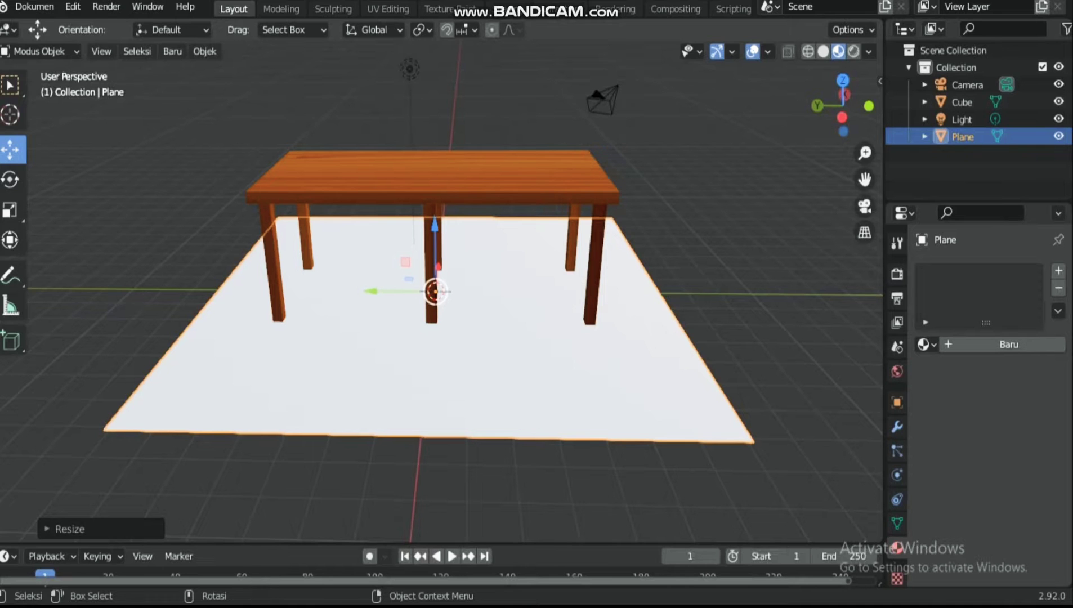
Raise the table along Z so its legs stand on the floor plane, and deselect it
{"action": "left_click", "coordinate": [357, 193]}
{"action": "left_click_drag", "start_coordinate": [434, 175], "coordinate": [435, 153]}
{"action": "left_click_drag", "start_coordinate": [844, 115], "coordinate": [886, 127]}
{"action": "left_click", "coordinate": [677, 189]}
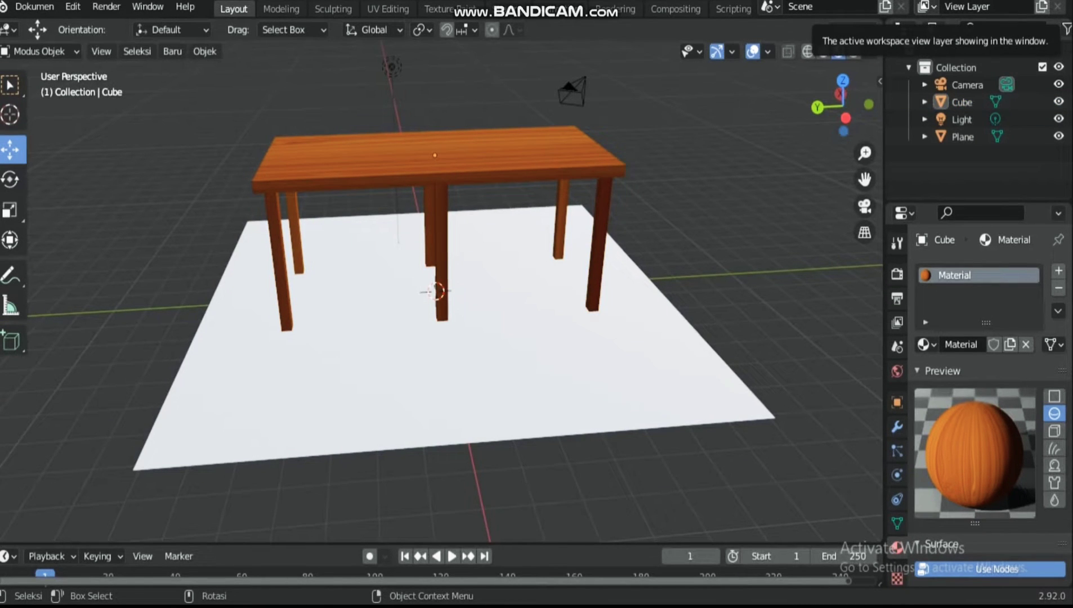
{"action": "left_click_drag", "start_coordinate": [843, 97], "coordinate": [919, 98]}
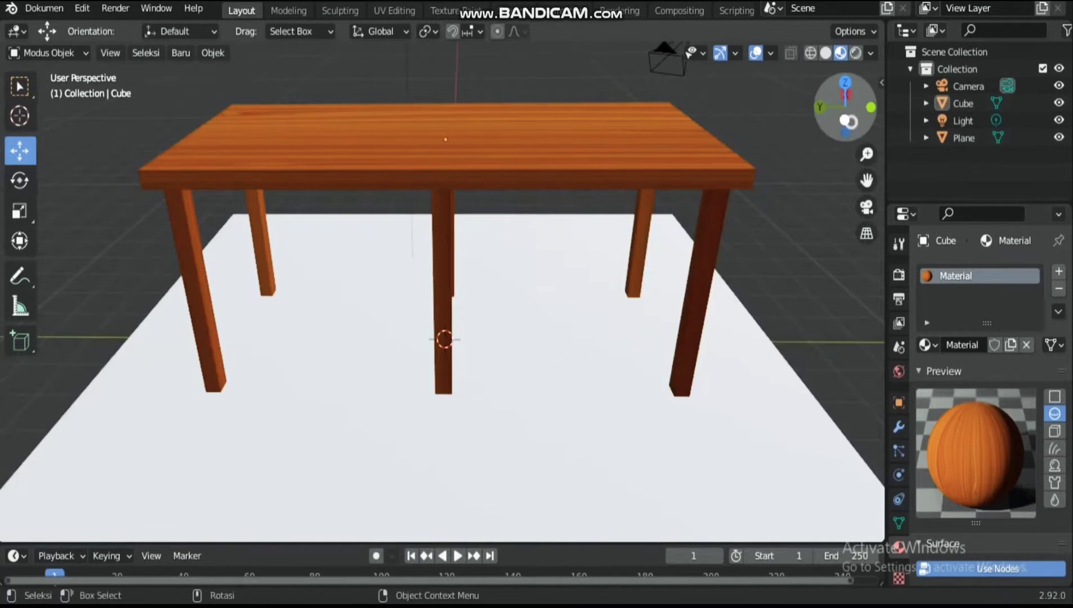
In Edit Mode, extrude the underside face between the legs at the table's +Y end down about 3.07 m as a side panel
{"action": "left_click_drag", "start_coordinate": [844, 112], "coordinate": [847, 91]}
{"action": "left_click", "coordinate": [48, 52]}
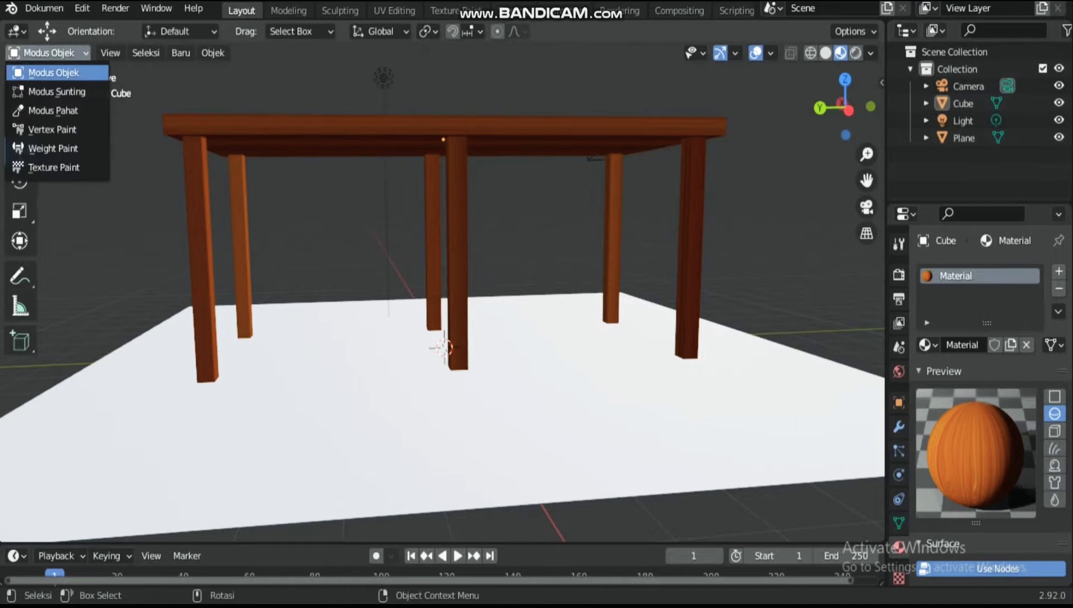
{"action": "left_click", "coordinate": [45, 88]}
{"action": "left_click", "coordinate": [72, 95]}
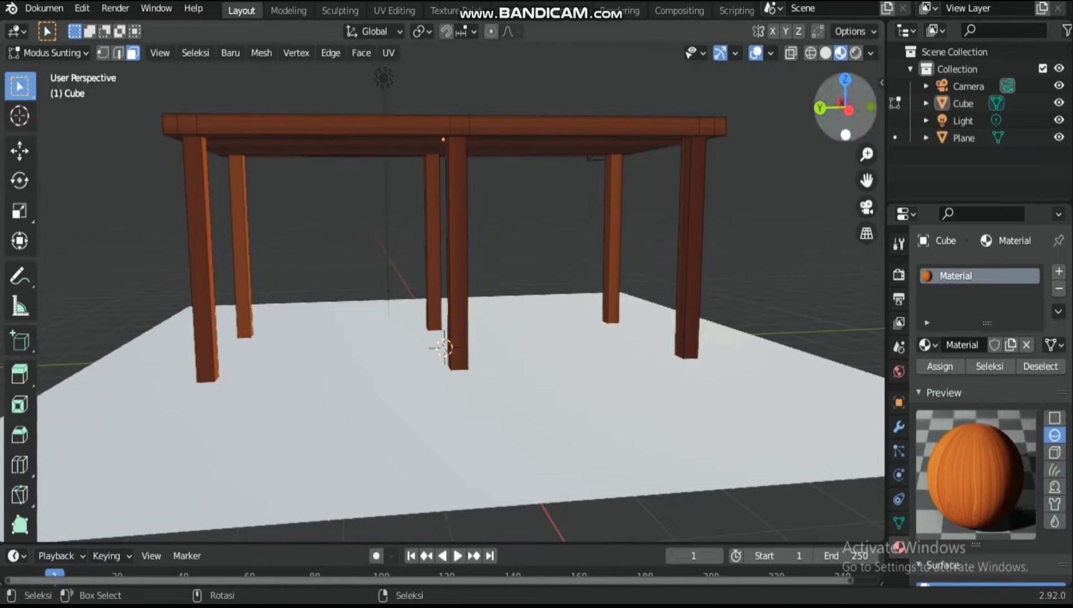
{"action": "mouse_move", "coordinate": [841, 121]}
{"action": "left_mouse_down"}
{"action": "mouse_move", "coordinate": [842, 98]}
{"action": "mouse_move", "coordinate": [843, 111]}
{"action": "left_mouse_up"}
{"action": "left_click", "coordinate": [241, 163]}
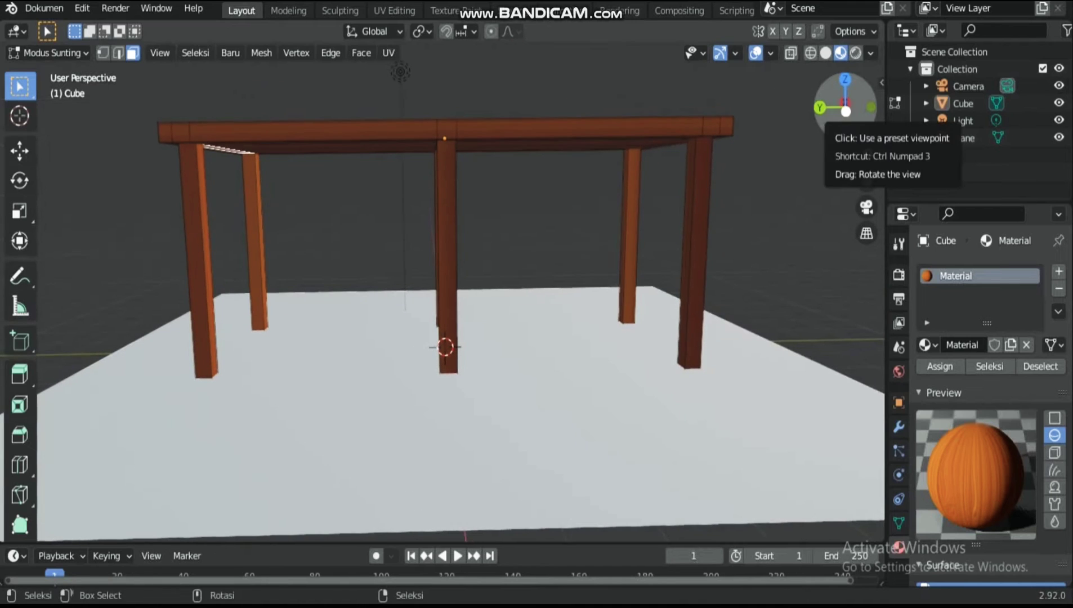
{"action": "key", "text": "e"}
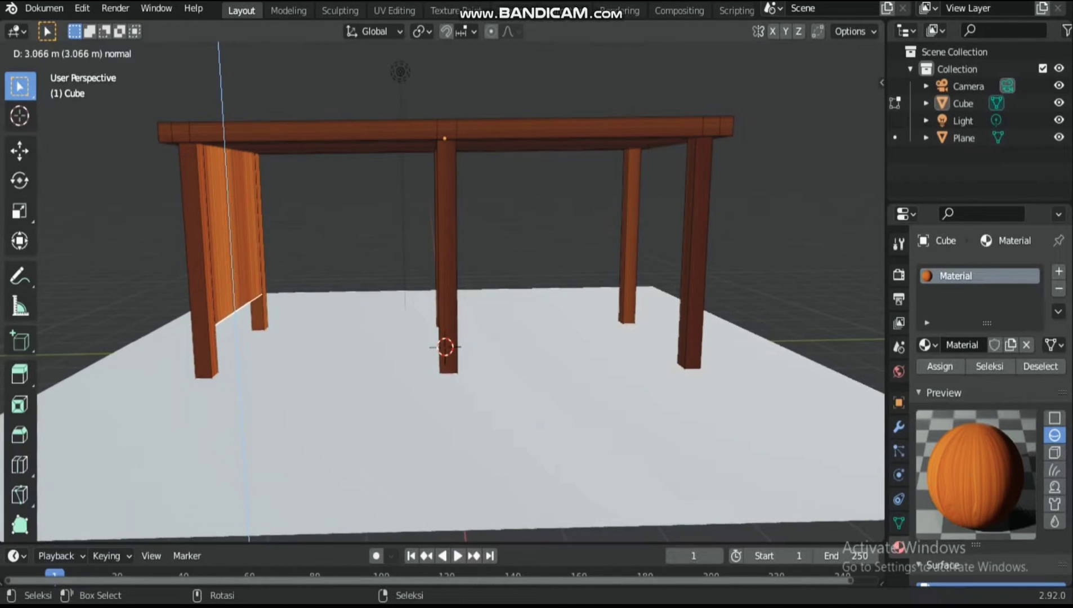
{"action": "key", "text": "Return"}
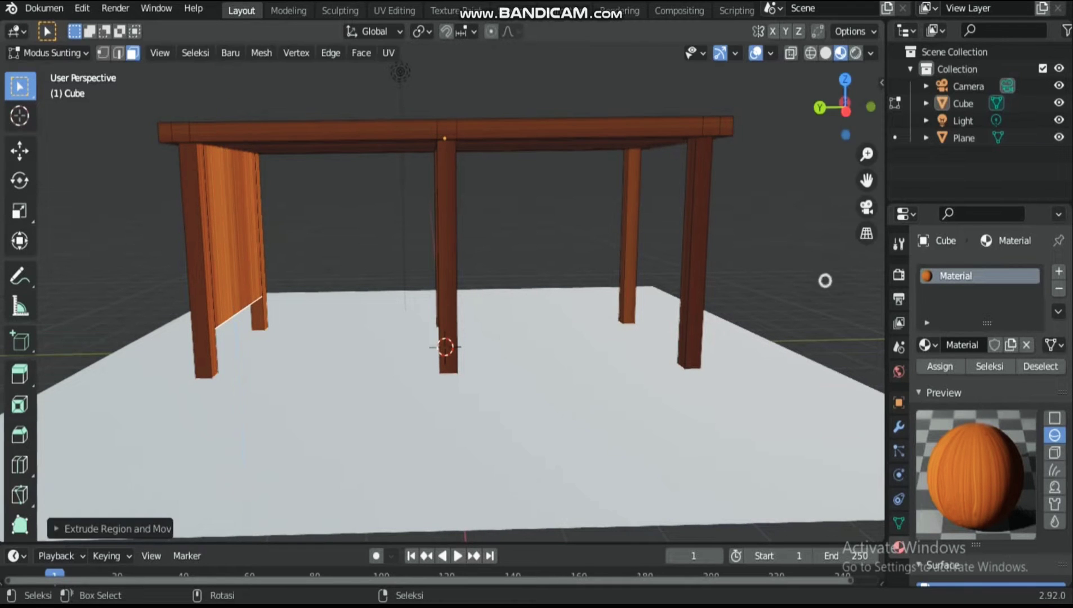
Extrude the underside face between the two middle legs down about 3 m to form a centre panel
{"action": "mouse_move", "coordinate": [451, 282]}
{"action": "middle_mouse_down"}
{"action": "mouse_move", "coordinate": [450, 327]}
{"action": "mouse_move", "coordinate": [445, 293]}
{"action": "middle_mouse_up"}
{"action": "left_click_drag", "start_coordinate": [845, 116], "coordinate": [839, 101]}
{"action": "key", "text": "e"}
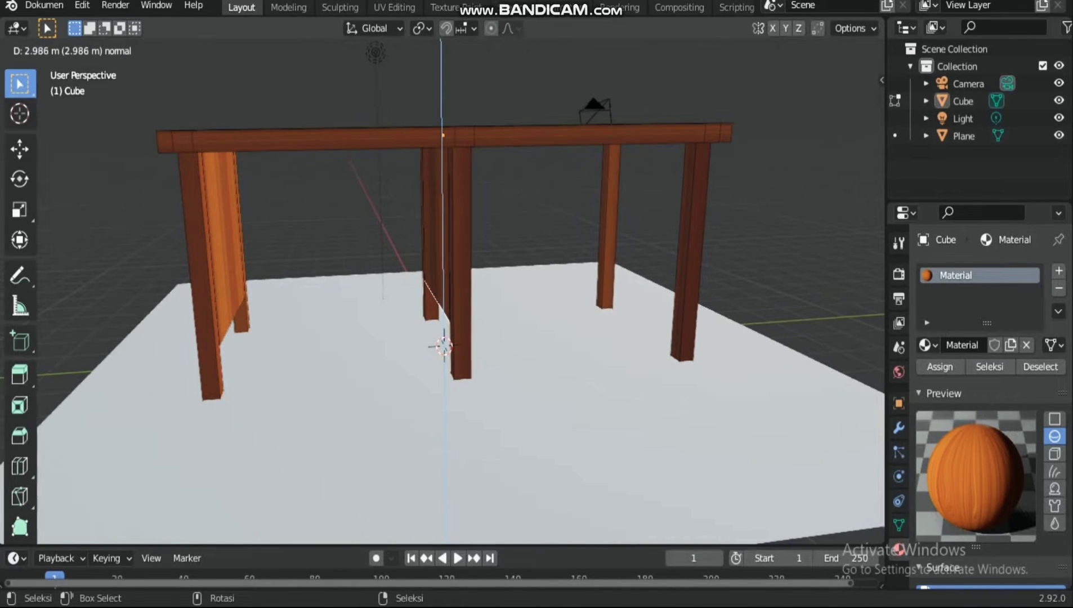
{"action": "left_click", "coordinate": [814, 257]}
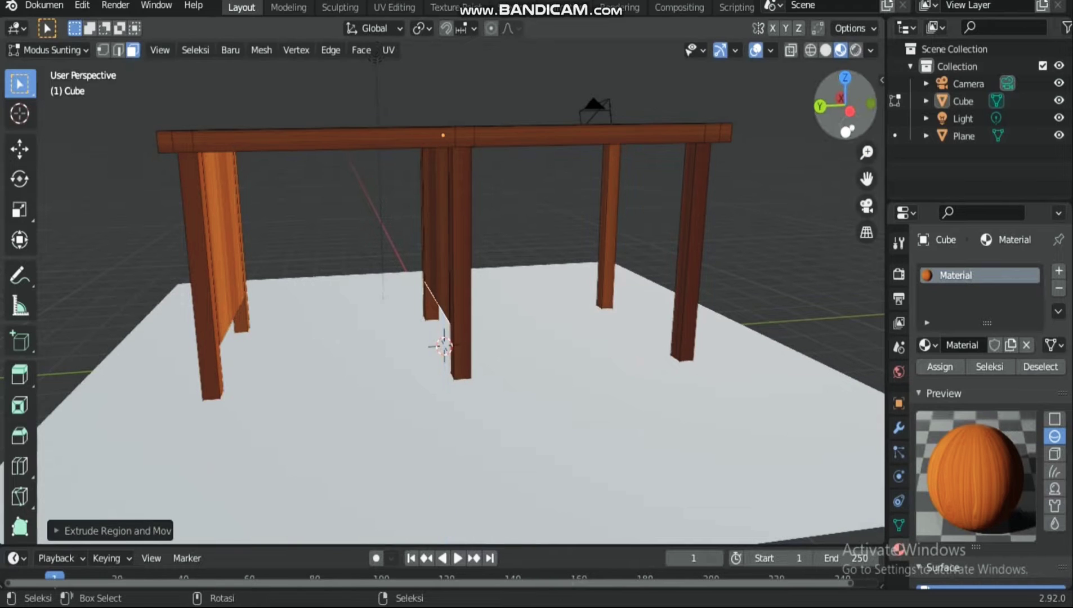
Extrude the underside face between the legs at the table's -Y end down about 3.07 m as a side panel
{"action": "left_click_drag", "start_coordinate": [847, 107], "coordinate": [777, 133]}
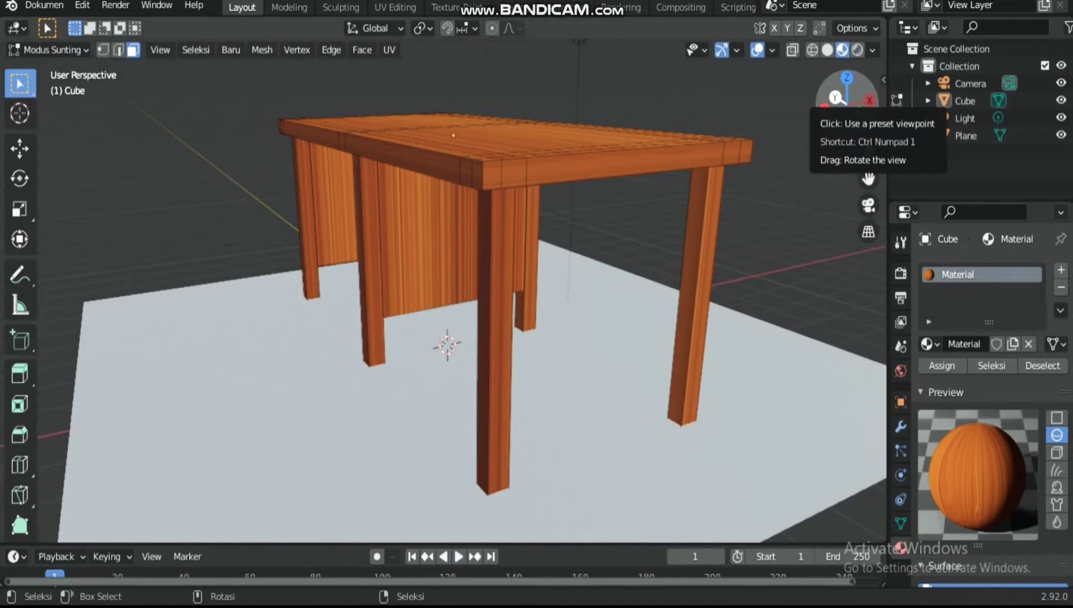
{"action": "key", "text": "e"}
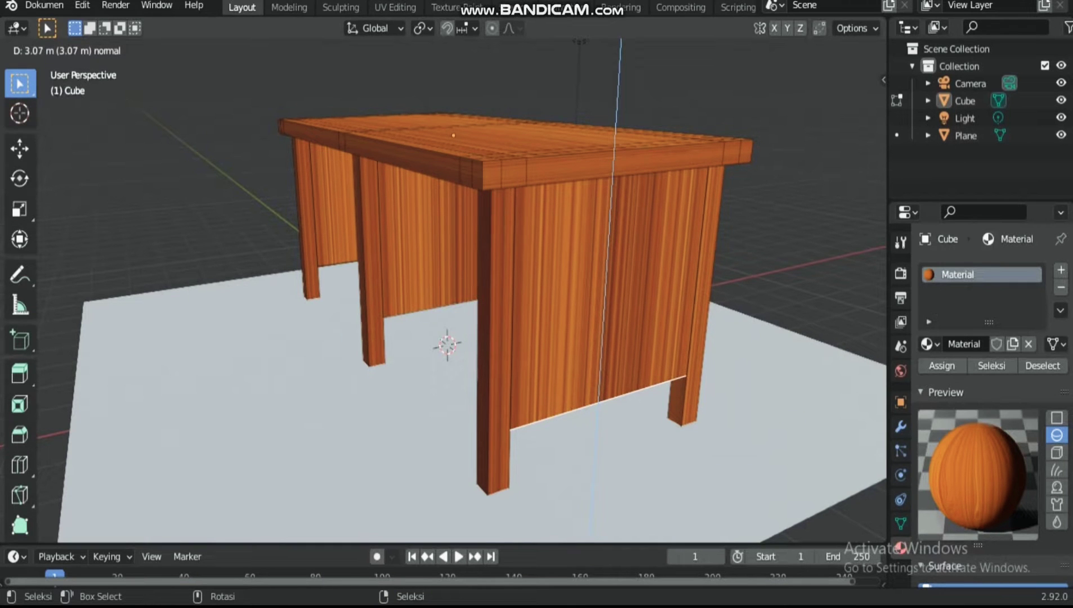
{"action": "left_click", "coordinate": [826, 328]}
Extrude the outer face of the -Y end panel inward by about 0.15 m
{"action": "left_click_drag", "start_coordinate": [847, 107], "coordinate": [872, 121]}
{"action": "key", "text": "e"}
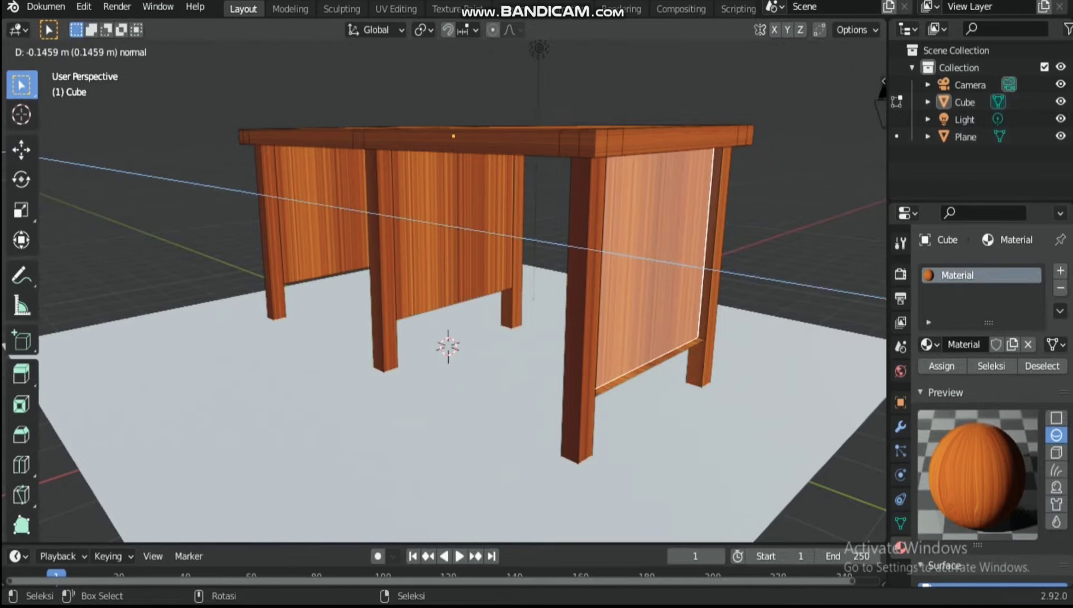
{"action": "left_click", "coordinate": [666, 247]}
{"action": "left_click", "coordinate": [745, 308]}
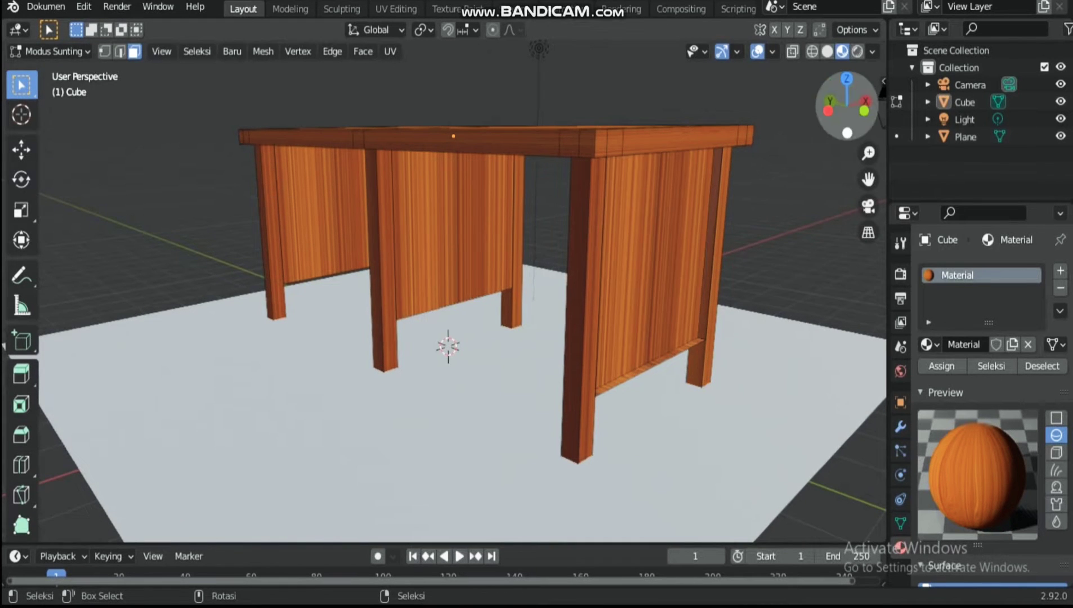
Extrude the inner face of the -Y end panel about 0.13 m into the panel to thin it
{"action": "mouse_move", "coordinate": [847, 107]}
{"action": "left_mouse_down"}
{"action": "mouse_move", "coordinate": [828, 114]}
{"action": "mouse_move", "coordinate": [868, 109]}
{"action": "left_mouse_up"}
{"action": "left_click", "coordinate": [657, 228]}
{"action": "key", "text": "e"}
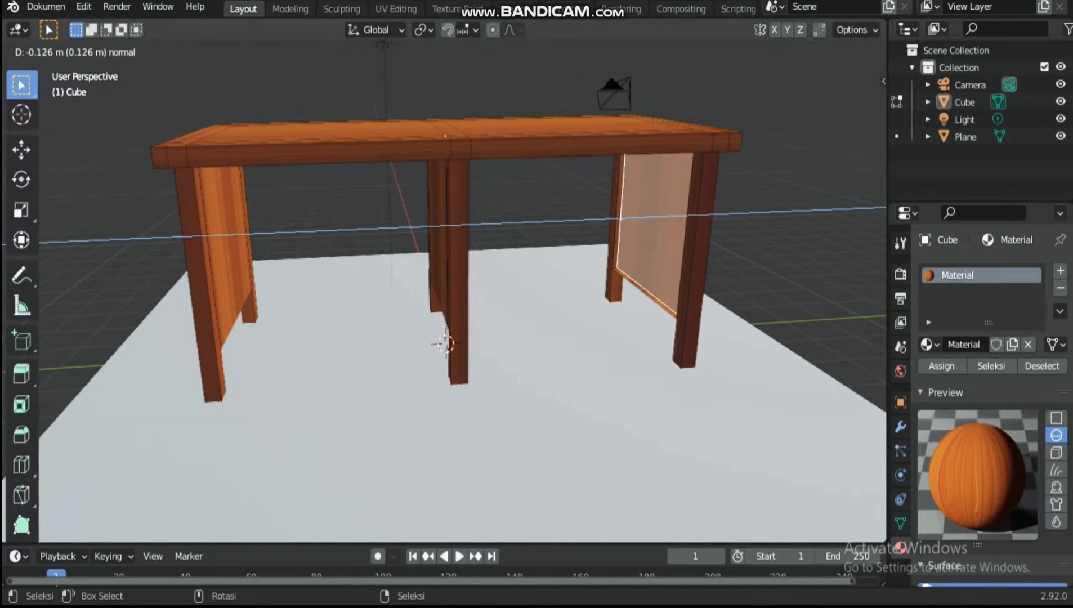
{"action": "left_click", "coordinate": [671, 196]}
{"action": "left_click", "coordinate": [622, 203]}
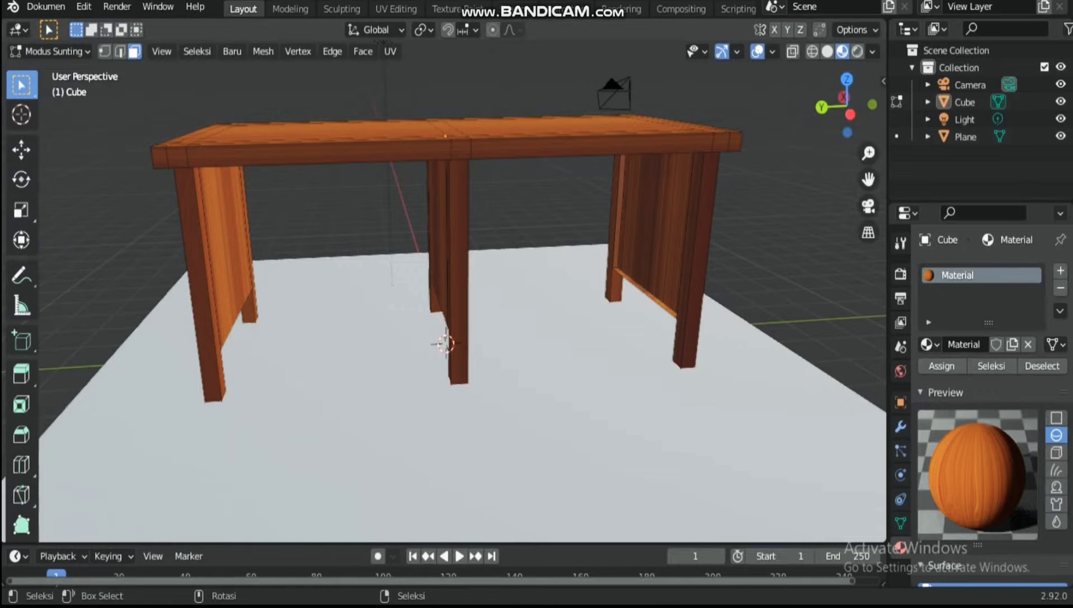
Extrude the -Y side face of the centre panel inward by about 0.2 m
{"action": "left_click_drag", "start_coordinate": [846, 108], "coordinate": [811, 120]}
{"action": "left_click", "coordinate": [453, 246]}
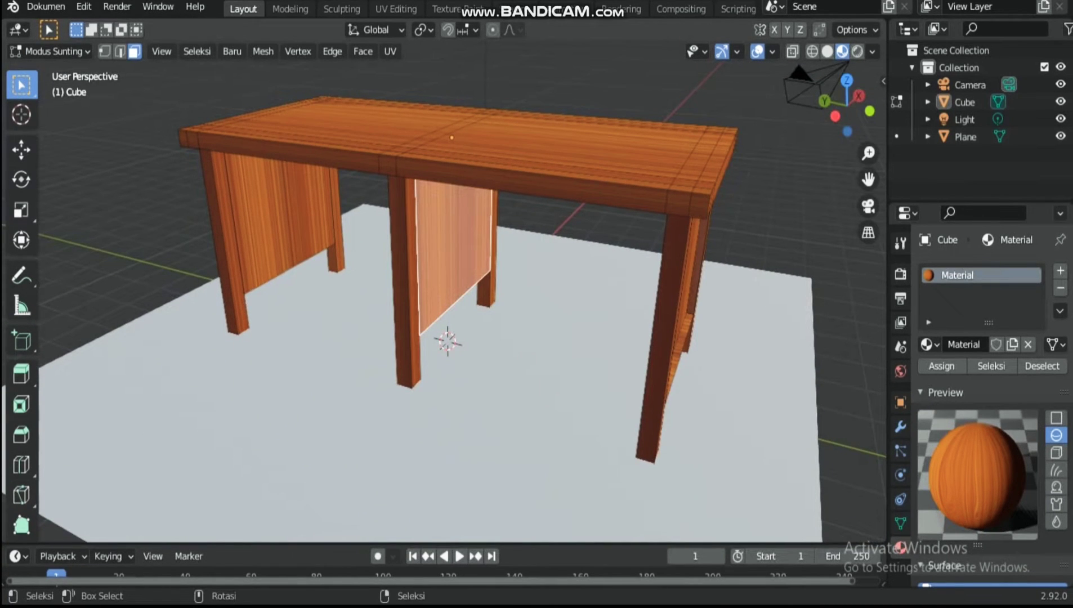
{"action": "key", "text": "e"}
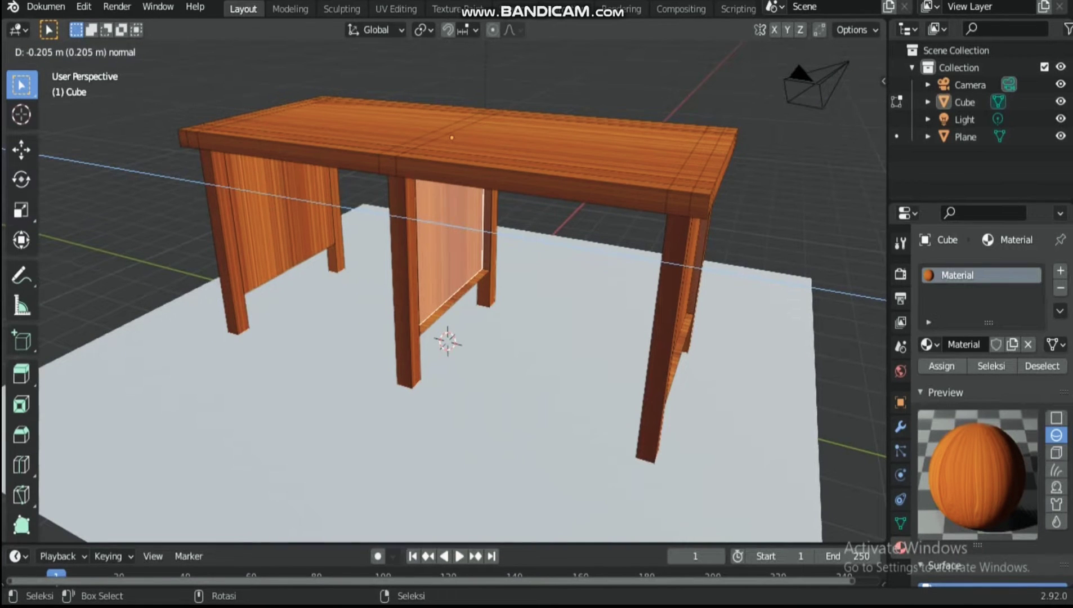
{"action": "left_click", "coordinate": [452, 228]}
Extrude the +Y side face of the centre panel inward by about 0.17 m
{"action": "left_click_drag", "start_coordinate": [847, 106], "coordinate": [955, 109]}
{"action": "left_click", "coordinate": [442, 254]}
{"action": "key", "text": "e"}
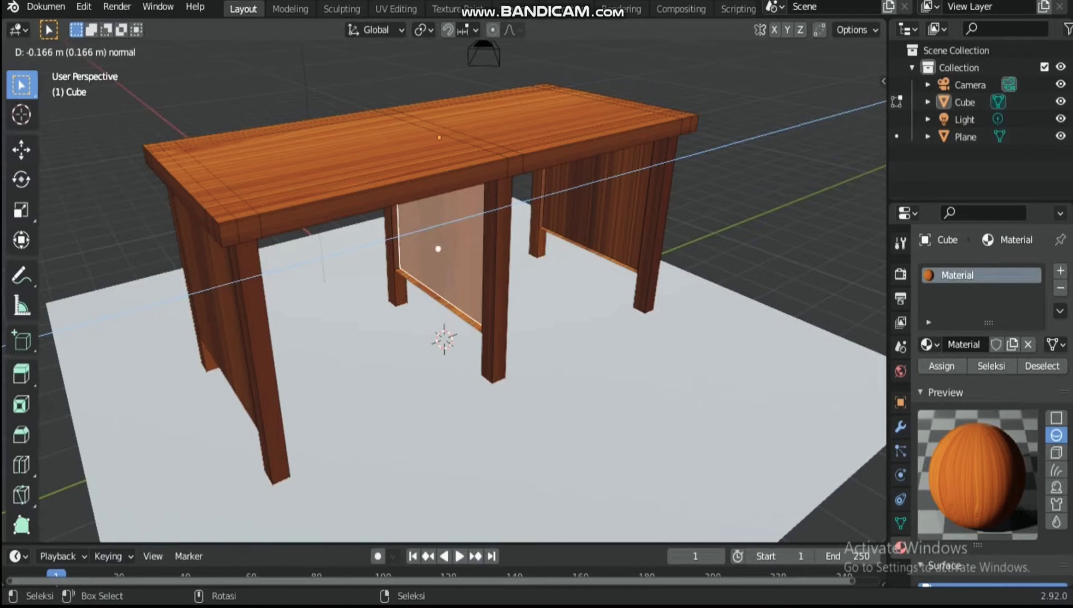
{"action": "left_click", "coordinate": [450, 282]}
{"action": "middle_click_drag", "start_coordinate": [451, 281], "coordinate": [402, 288]}
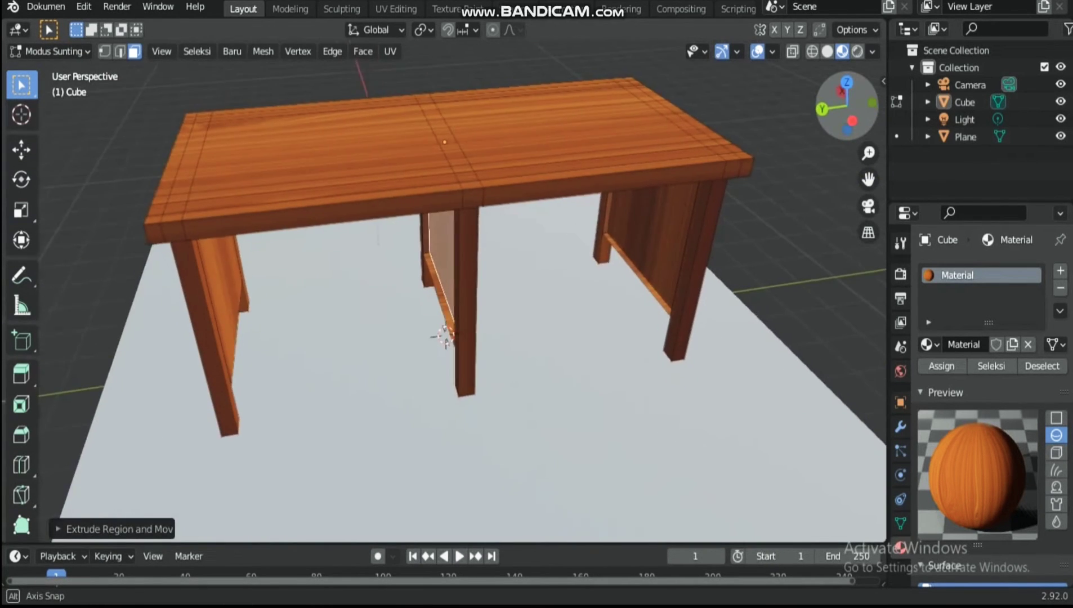
Extrude the inner face of the +Y end panel about 0.13 m into the panel
{"action": "middle_click_drag", "start_coordinate": [445, 337], "coordinate": [448, 343]}
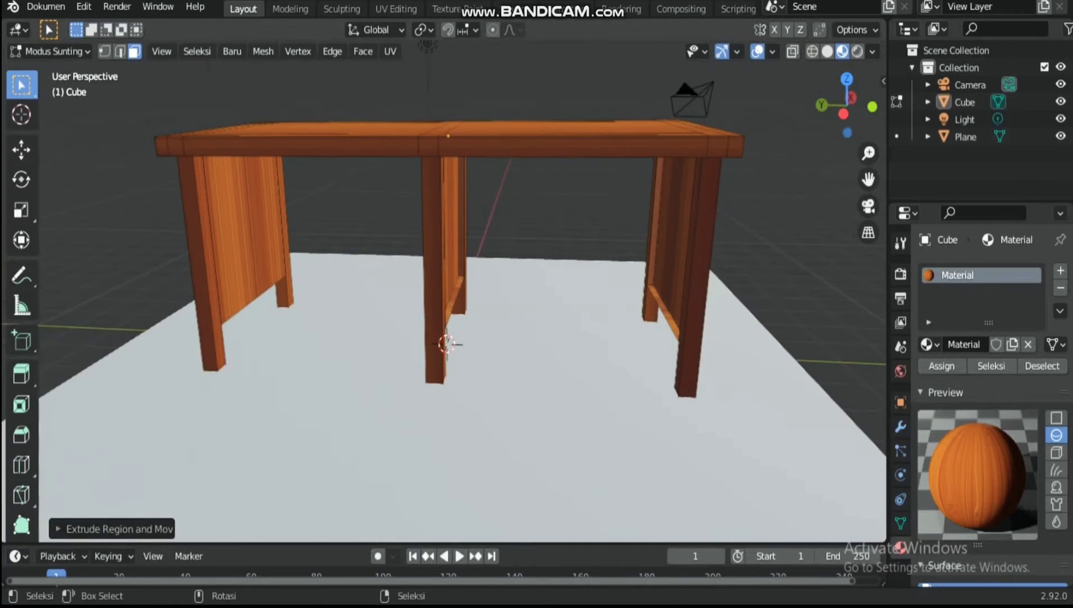
{"action": "left_click", "coordinate": [248, 221]}
{"action": "key", "text": "e"}
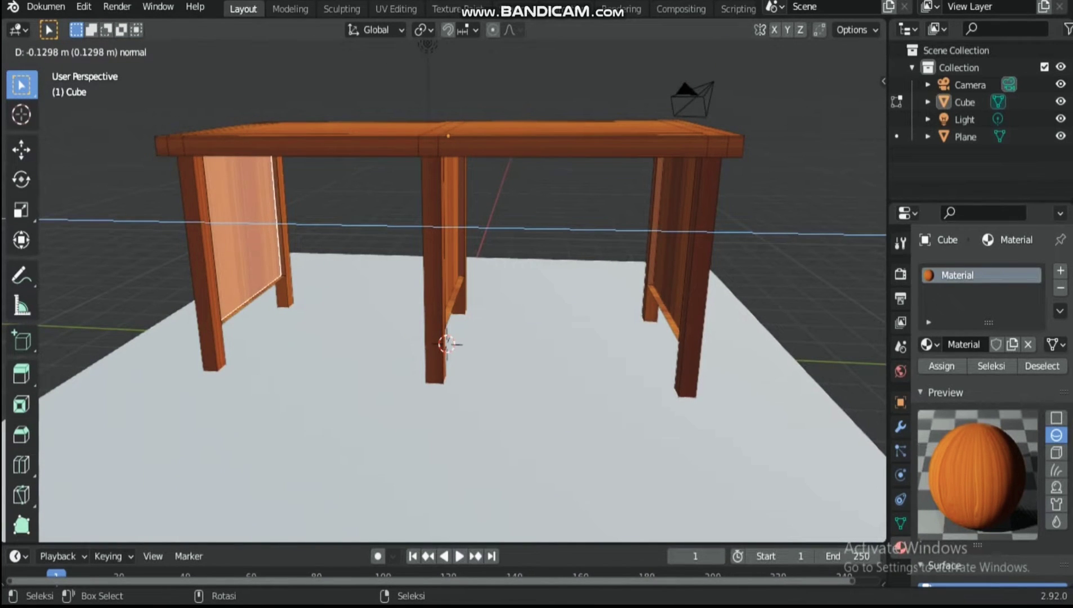
{"action": "key", "text": "Return"}
Extrude the outer face of the +Y end panel slightly inward to recess it between the legs
{"action": "middle_click_drag", "start_coordinate": [451, 338], "coordinate": [298, 372]}
{"action": "left_click_drag", "start_coordinate": [847, 110], "coordinate": [791, 116]}
{"action": "left_click", "coordinate": [664, 315]}
{"action": "key", "text": "e"}
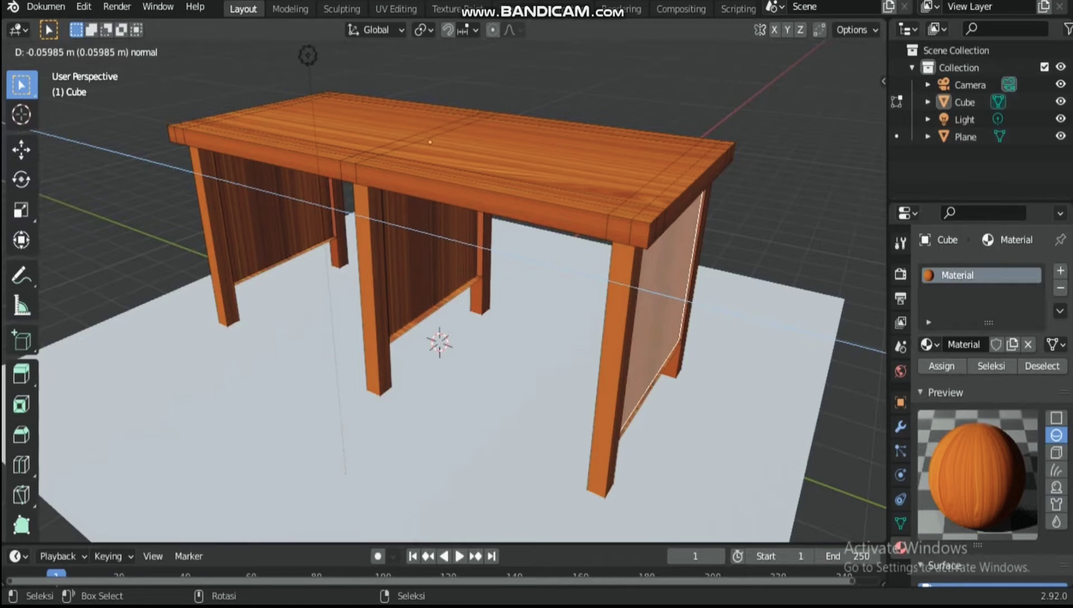
{"action": "left_click", "coordinate": [648, 260]}
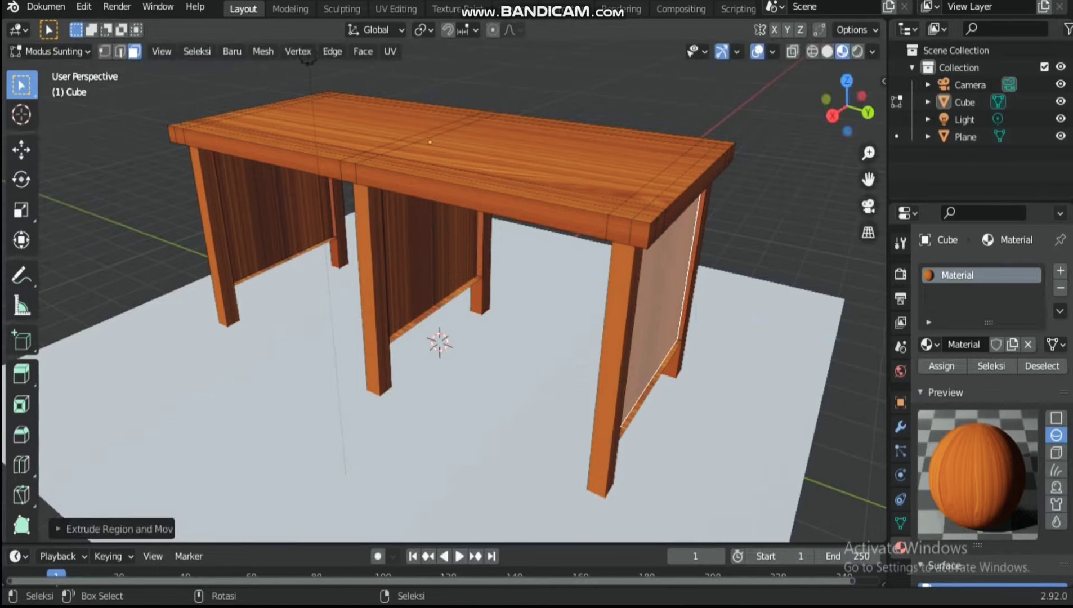
{"action": "left_click", "coordinate": [783, 248]}
Extrude the inner face of the +Y end panel about 0.9 m toward the middle of the table
{"action": "left_click_drag", "start_coordinate": [847, 110], "coordinate": [667, 93]}
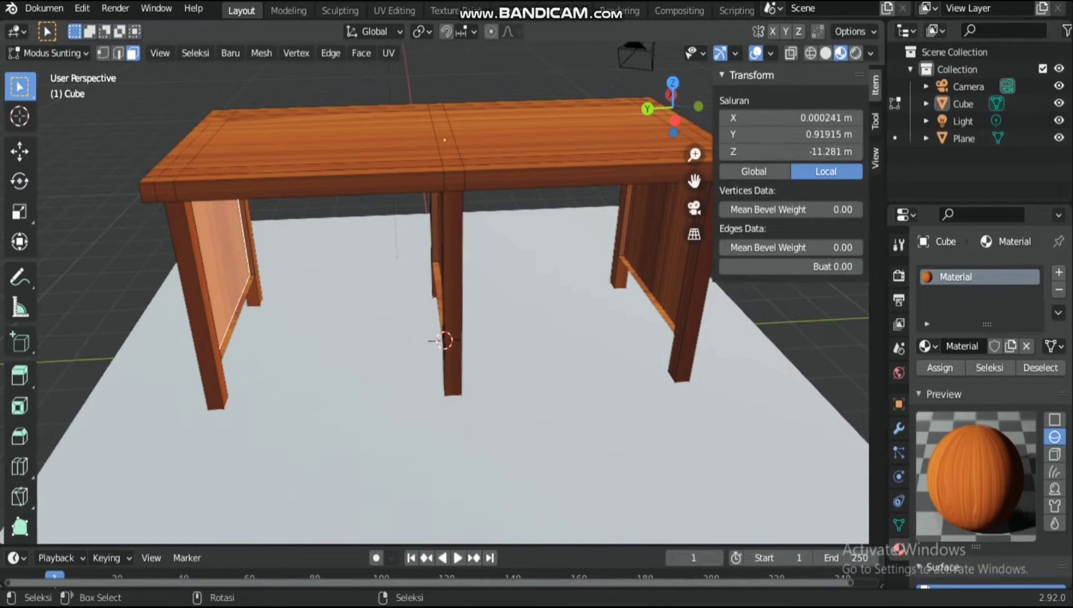
{"action": "left_click", "coordinate": [288, 304]}
{"action": "left_click", "coordinate": [228, 267]}
{"action": "key", "text": "e"}
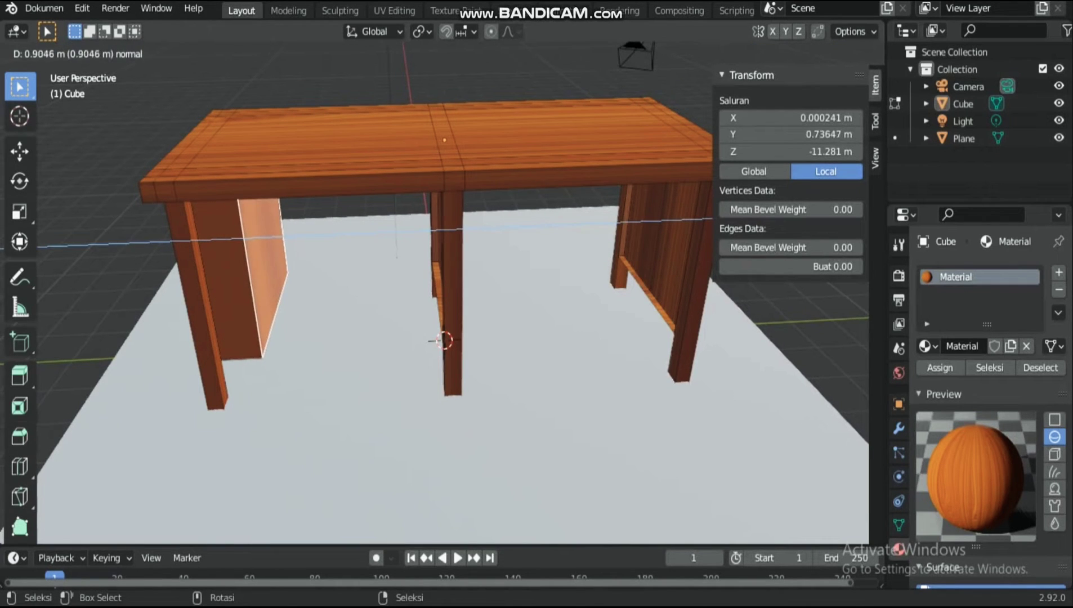
{"action": "left_click", "coordinate": [276, 271]}
Extrude the -Y side face of the centre panel outward about 1.1 m toward the -Y end
{"action": "mouse_move", "coordinate": [673, 107]}
{"action": "left_mouse_down"}
{"action": "mouse_move", "coordinate": [718, 109]}
{"action": "mouse_move", "coordinate": [625, 106]}
{"action": "mouse_move", "coordinate": [674, 107]}
{"action": "left_mouse_up"}
{"action": "left_click", "coordinate": [463, 224]}
{"action": "key", "text": "e"}
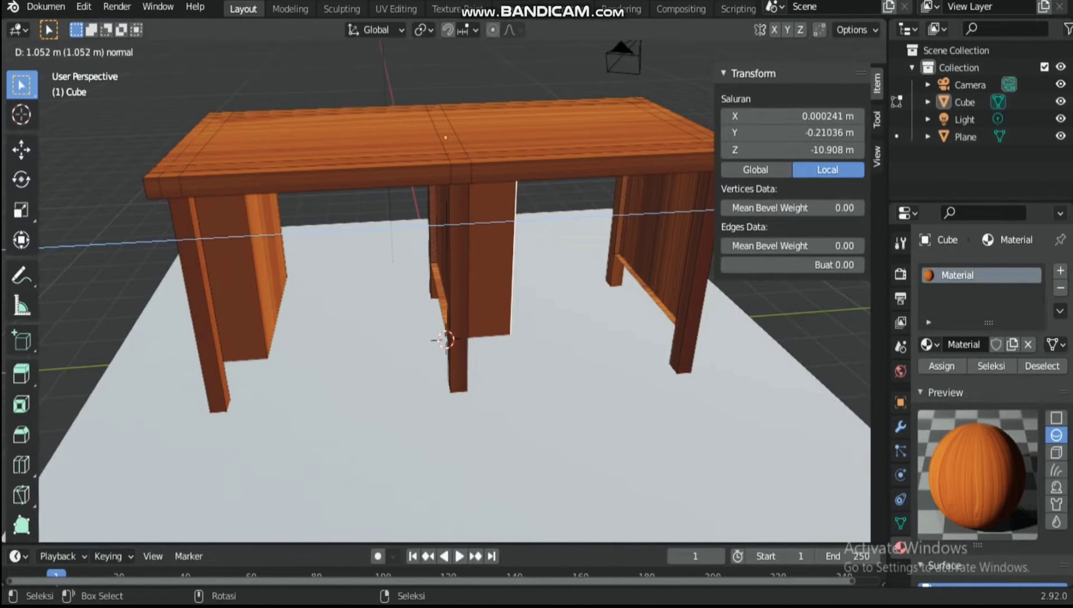
{"action": "left_click", "coordinate": [445, 340]}
{"action": "middle_click_drag", "start_coordinate": [444, 340], "coordinate": [445, 341]}
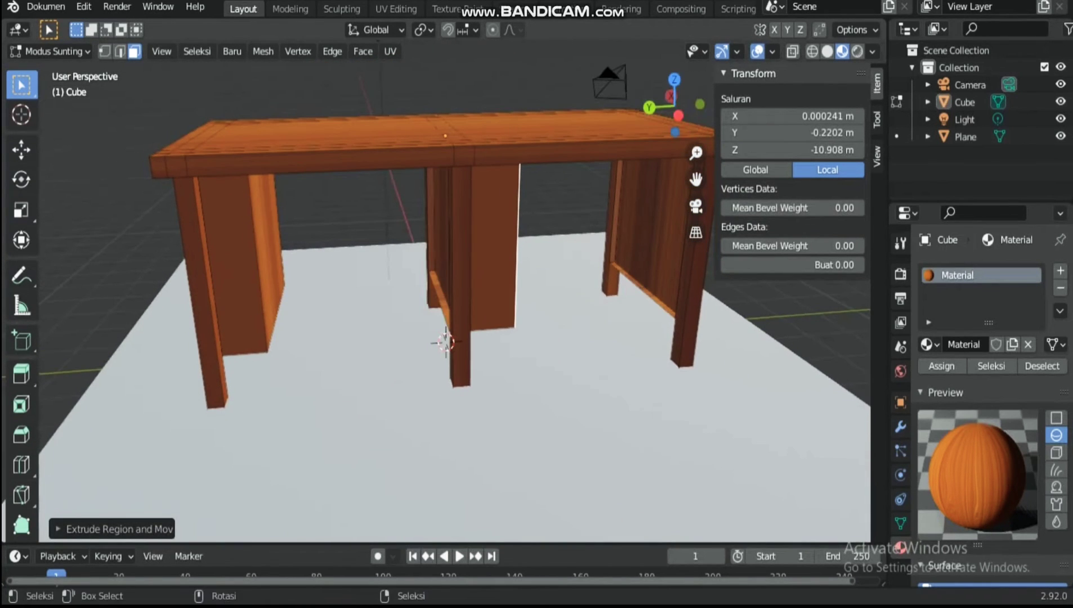
Add two horizontal loop cuts around the +Y end compartment, at local Z about -6.7 m and -11.1 m
{"action": "key", "text": "ctrl+r"}
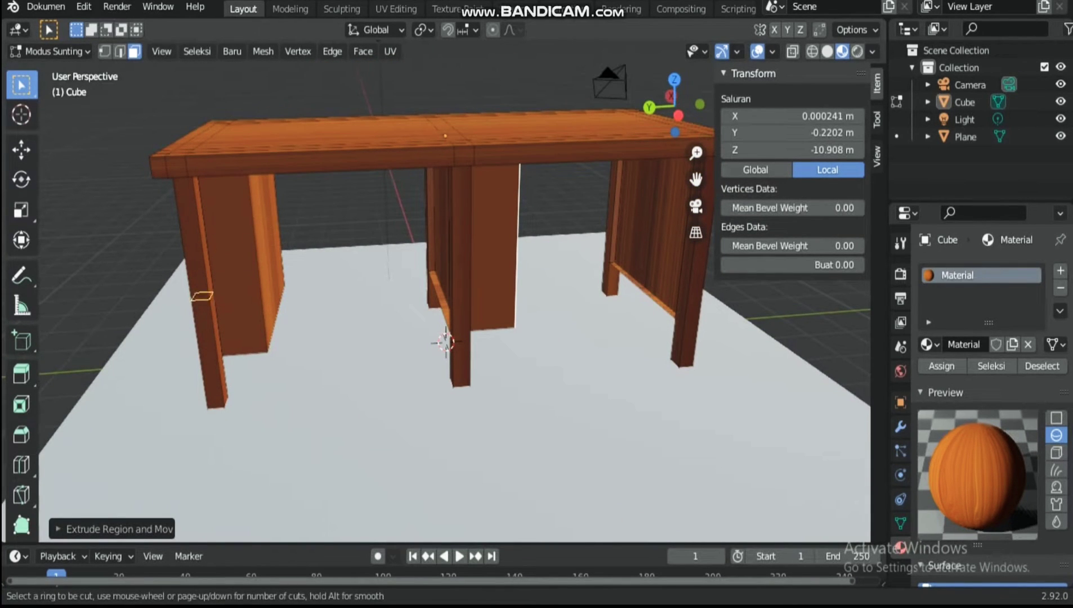
{"action": "left_click", "coordinate": [230, 222]}
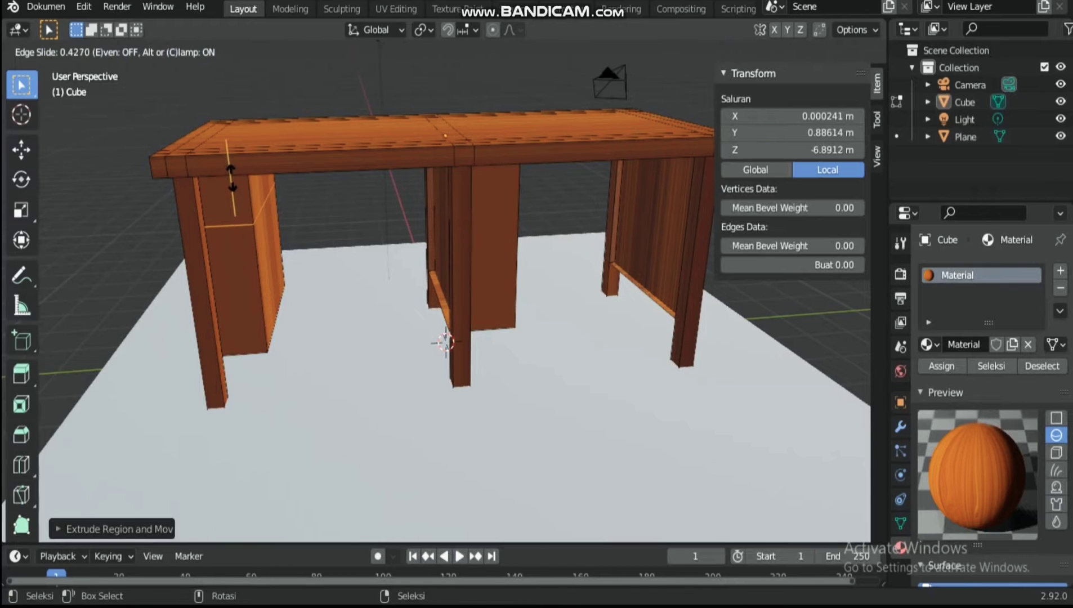
{"action": "left_click", "coordinate": [231, 176]}
{"action": "key", "text": "ctrl+r"}
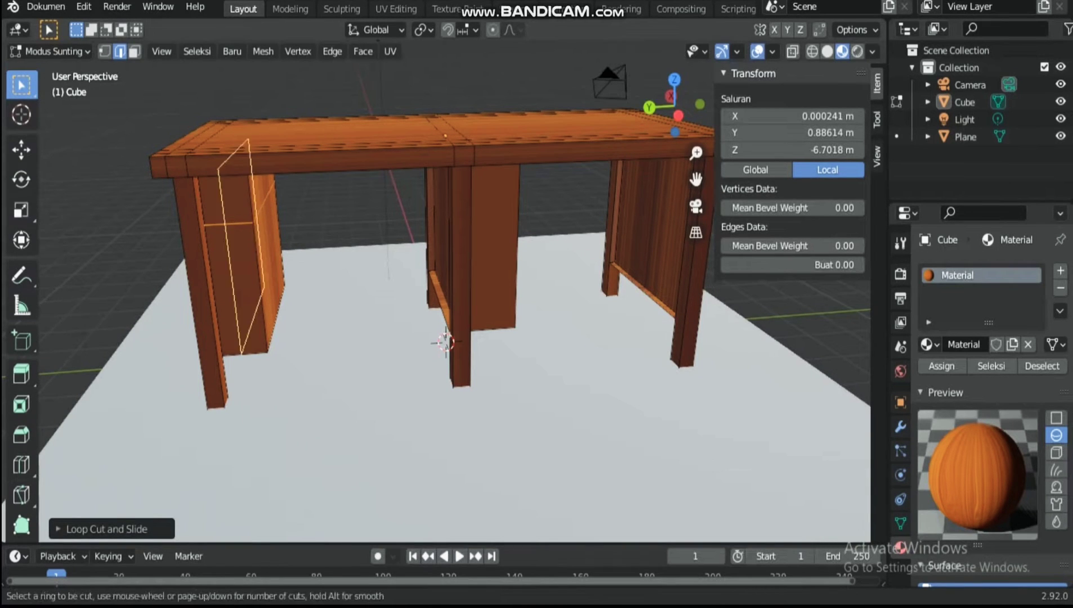
{"action": "left_click", "coordinate": [239, 256]}
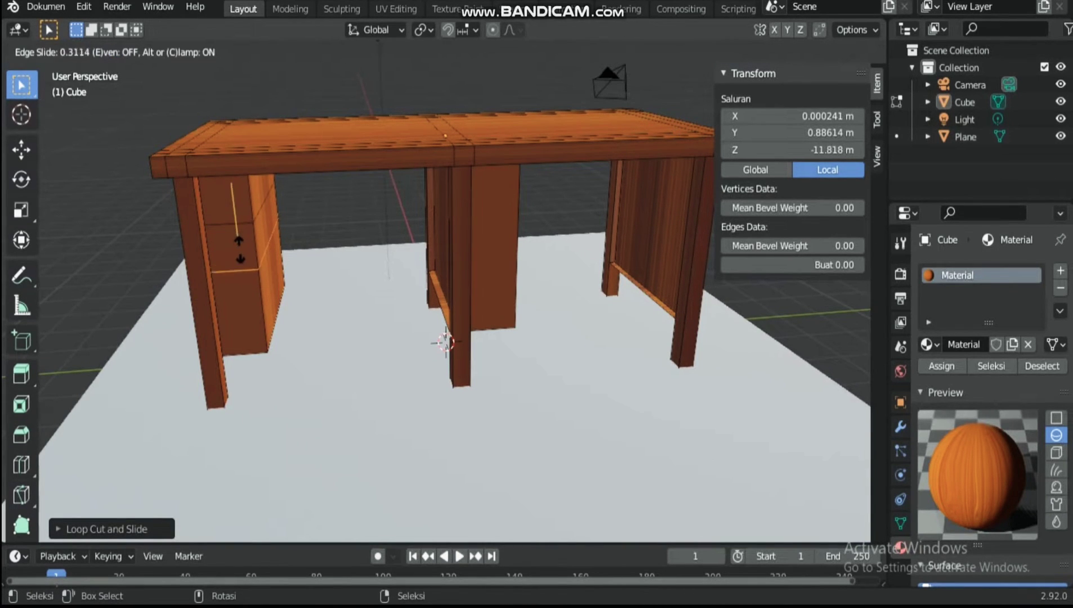
{"action": "left_click", "coordinate": [239, 240]}
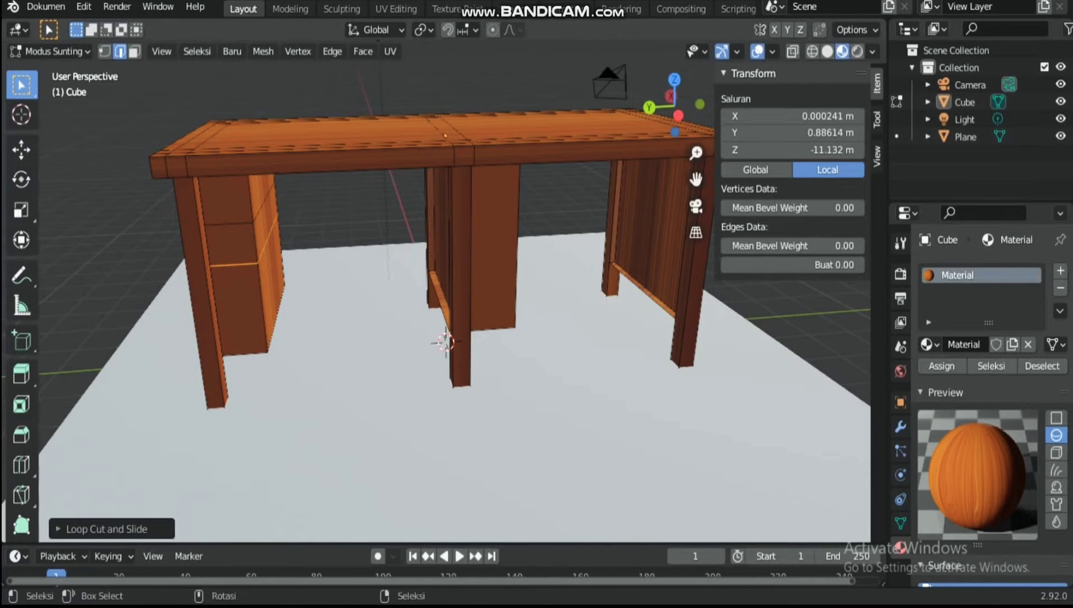
{"action": "mouse_move", "coordinate": [675, 107]}
{"action": "left_mouse_down"}
{"action": "mouse_move", "coordinate": [660, 106]}
{"action": "mouse_move", "coordinate": [681, 107]}
{"action": "left_mouse_up"}
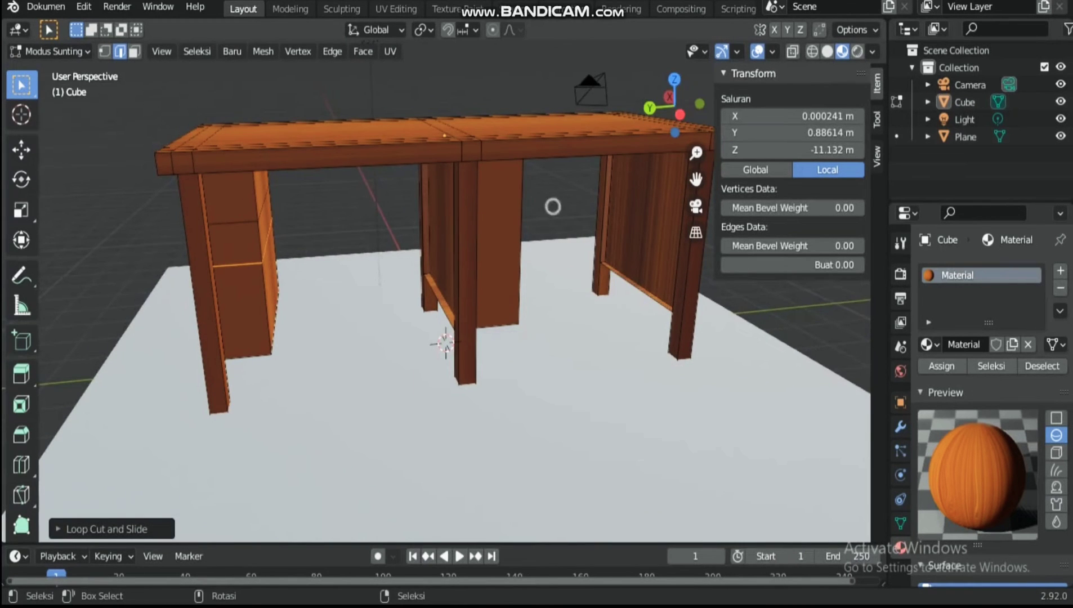
{"action": "key", "text": "ctrl+r"}
{"action": "left_click", "coordinate": [504, 164]}
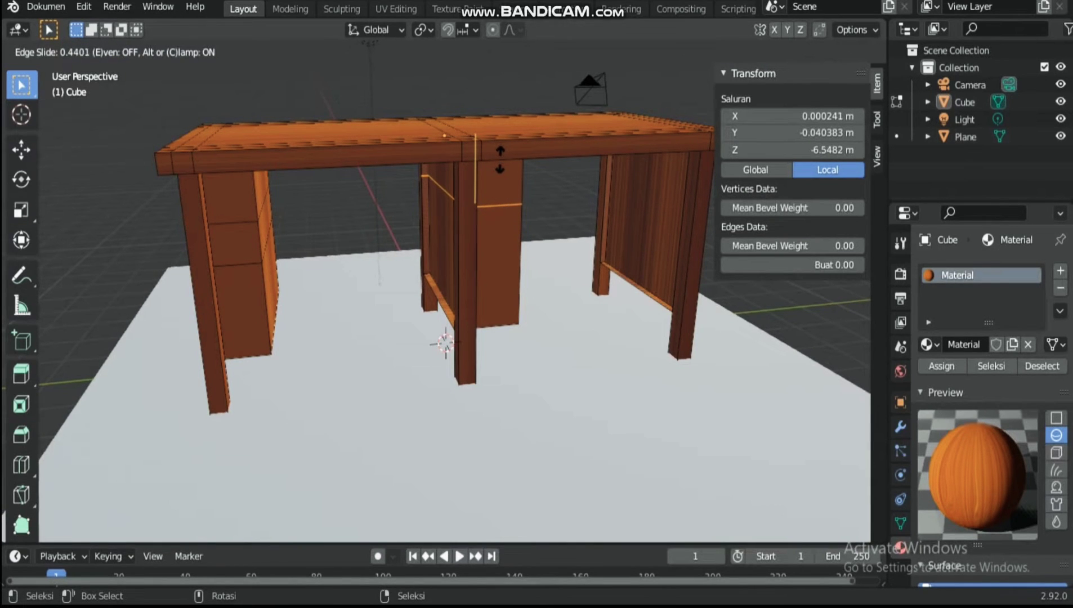
{"action": "left_click", "coordinate": [500, 158]}
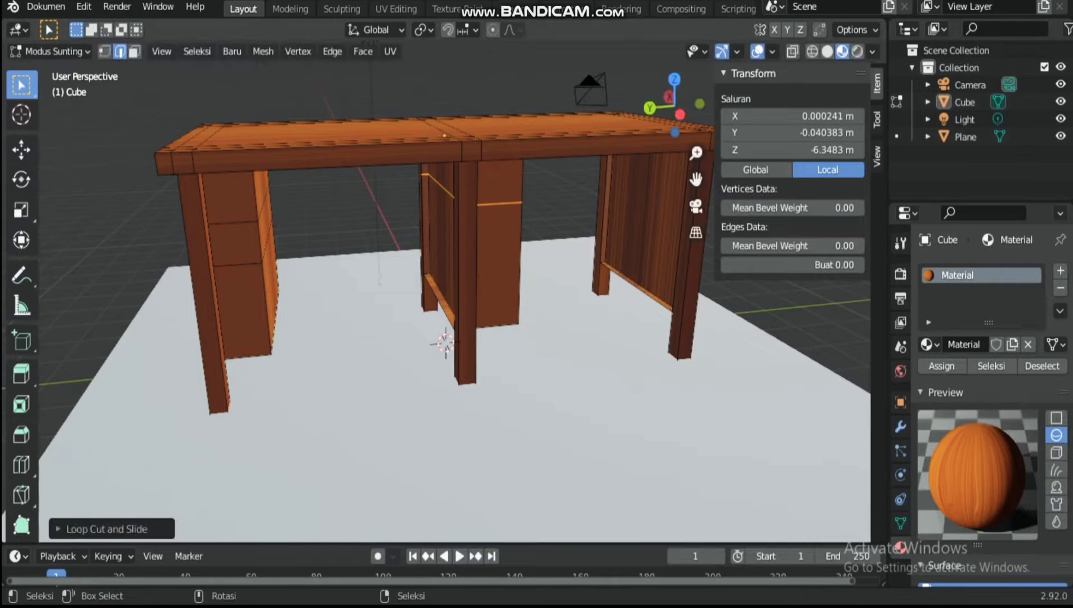
{"action": "mouse_move", "coordinate": [676, 108]}
{"action": "left_mouse_down"}
{"action": "mouse_move", "coordinate": [653, 105]}
{"action": "mouse_move", "coordinate": [664, 108]}
{"action": "left_mouse_up"}
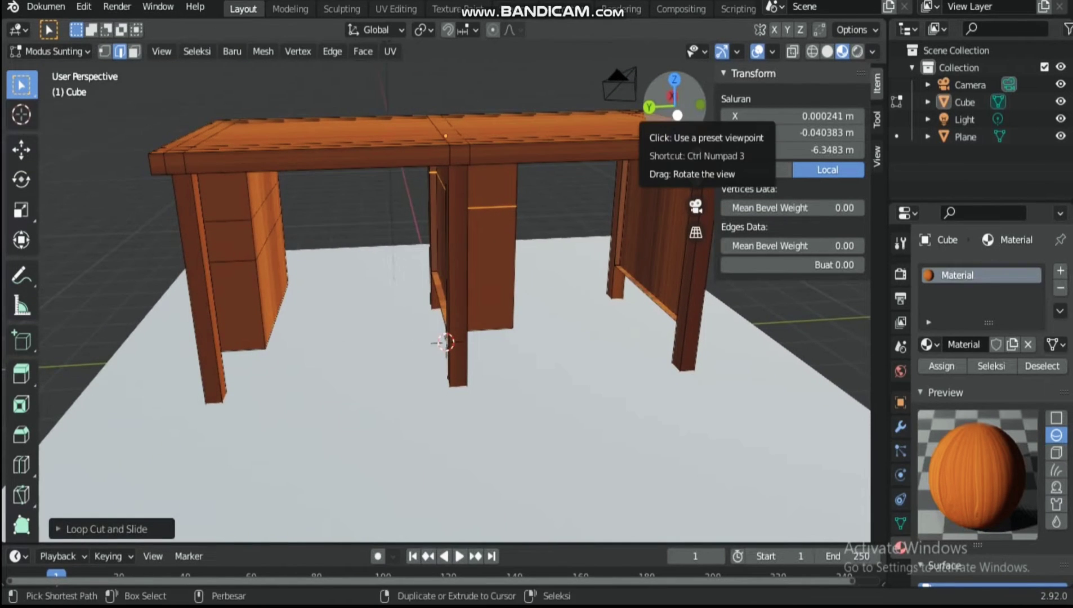
{"action": "key", "text": "ctrl+z"}
Add two horizontal loop cuts around the centre compartment, at local Z about -6.9 m and -11.0 m
{"action": "key", "text": "ctrl+r"}
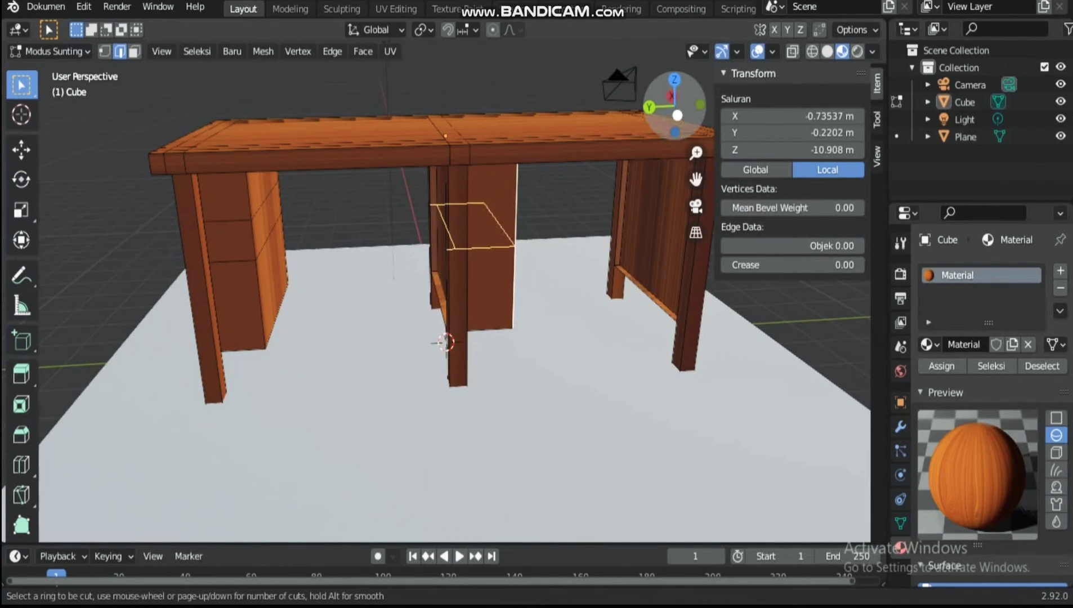
{"action": "left_click", "coordinate": [500, 162]}
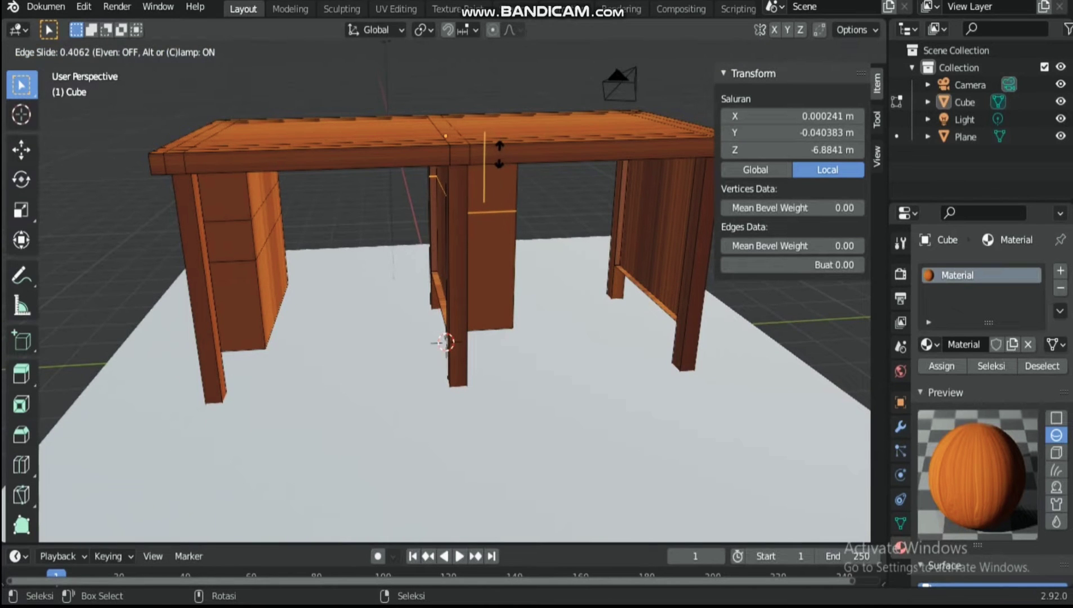
{"action": "left_click", "coordinate": [499, 155]}
{"action": "key", "text": "ctrl+r"}
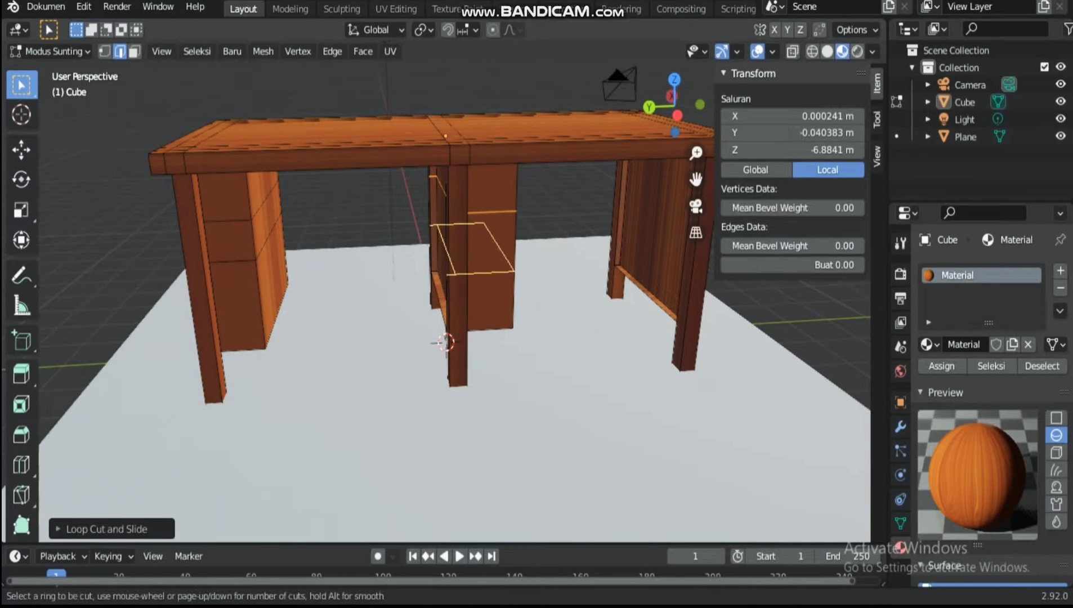
{"action": "left_click", "coordinate": [497, 254]}
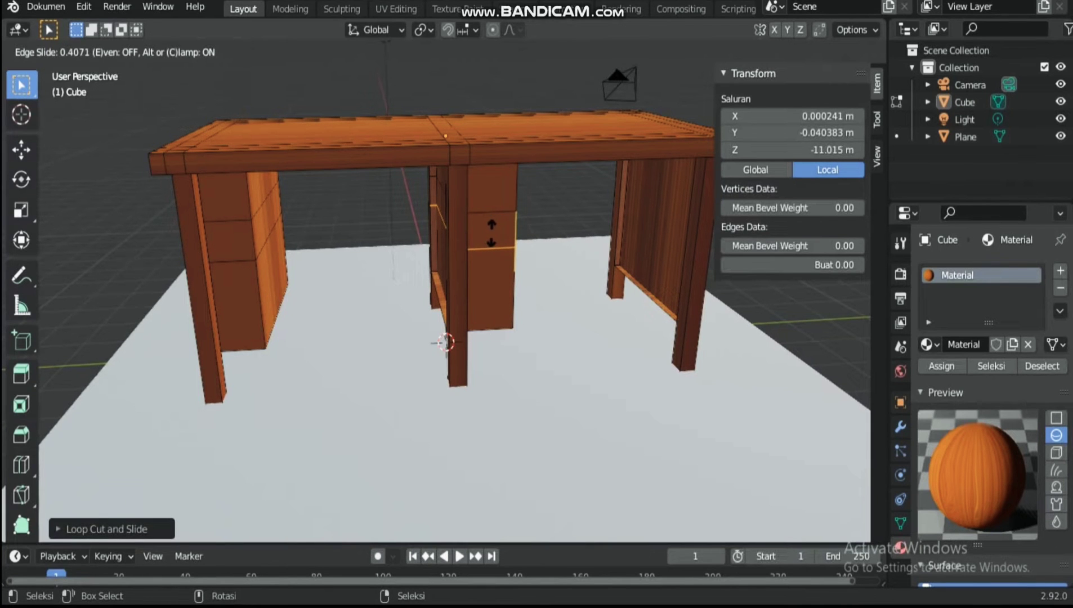
{"action": "left_click", "coordinate": [492, 234]}
{"action": "mouse_move", "coordinate": [668, 122]}
{"action": "left_mouse_down"}
{"action": "mouse_move", "coordinate": [614, 127]}
{"action": "mouse_move", "coordinate": [669, 130]}
{"action": "mouse_move", "coordinate": [649, 120]}
{"action": "mouse_move", "coordinate": [669, 110]}
{"action": "mouse_move", "coordinate": [668, 118]}
{"action": "left_mouse_up"}
{"action": "left_click", "coordinate": [633, 98]}
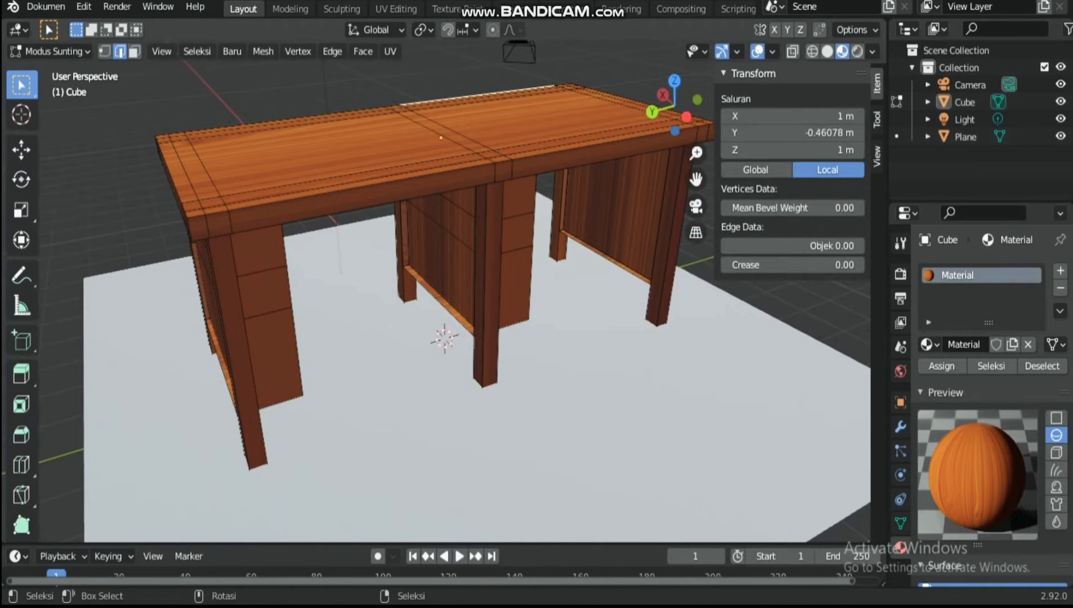
{"action": "left_click", "coordinate": [259, 269]}
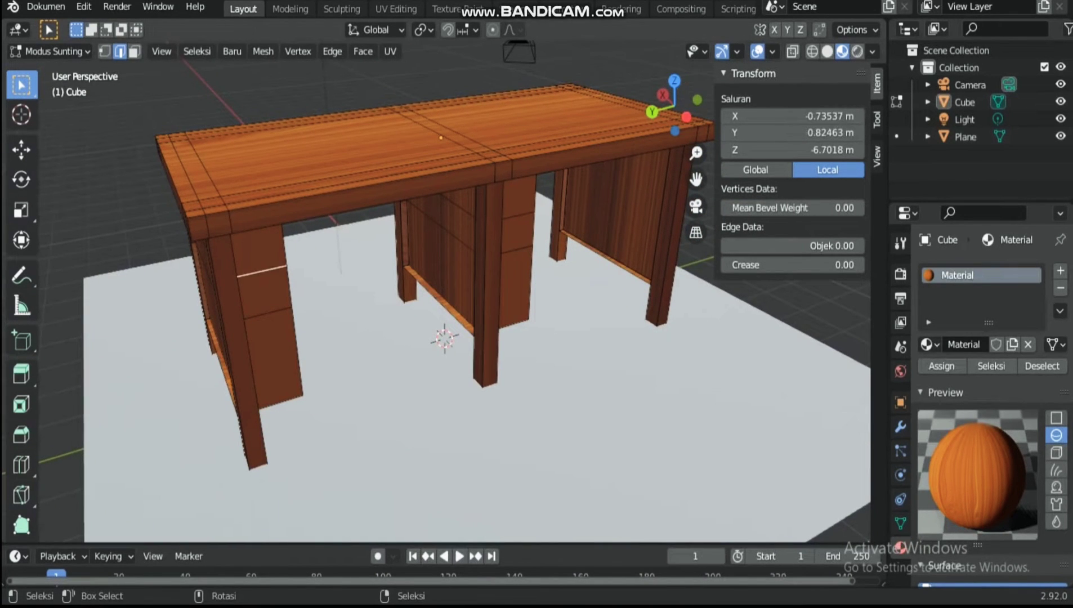
{"action": "left_click", "coordinate": [260, 242]}
{"action": "left_click", "coordinate": [135, 51]}
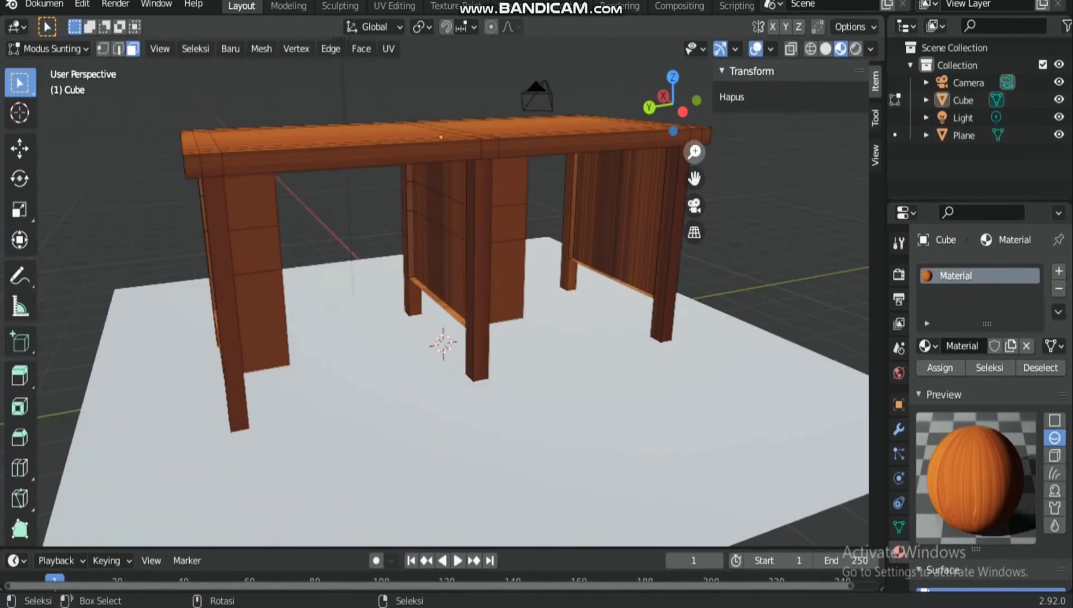
Add border loop cuts to the +Y compartment's uppermost section, at local Z about -1.3 m and -6.4 m
{"action": "left_click_drag", "start_coordinate": [696, 152], "coordinate": [696, 130]}
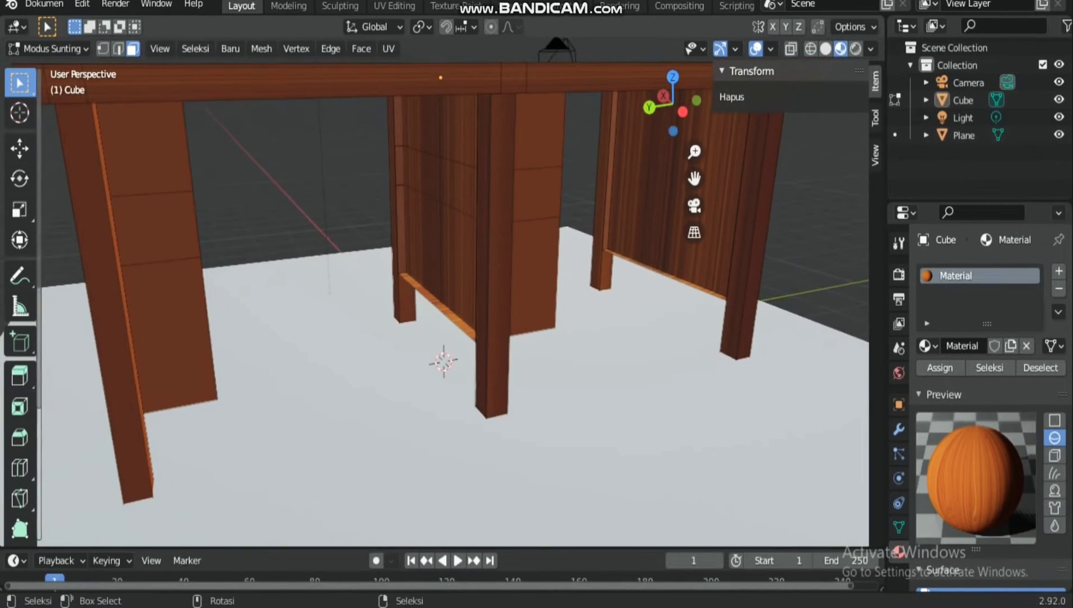
{"action": "left_click", "coordinate": [173, 164]}
{"action": "key", "text": "x"}
{"action": "key", "text": "ctrl+r"}
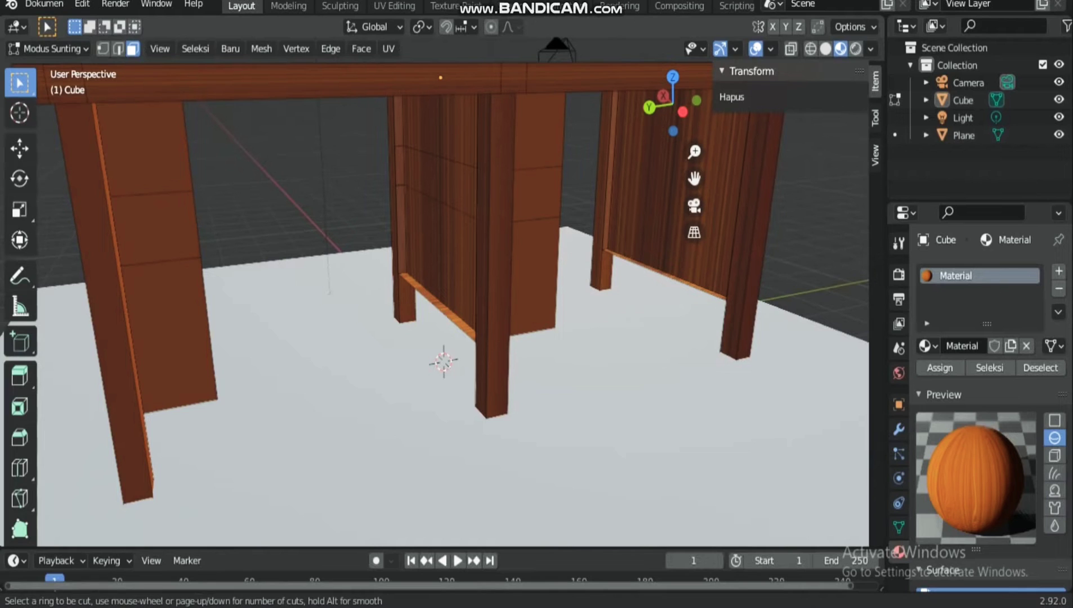
{"action": "left_click", "coordinate": [135, 144]}
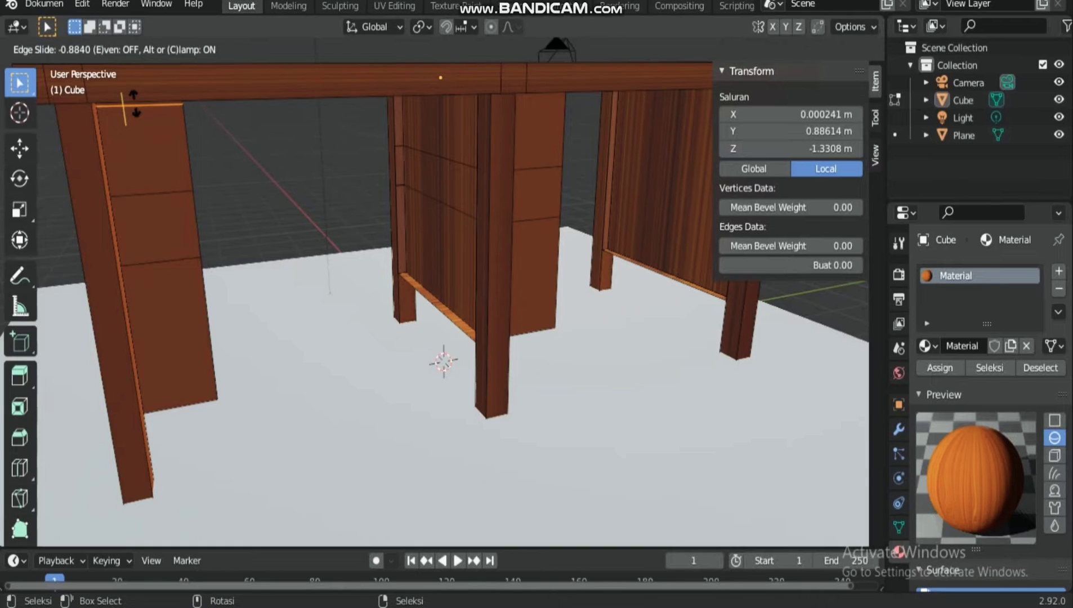
{"action": "left_click", "coordinate": [134, 103]}
{"action": "key", "text": "ctrl+r"}
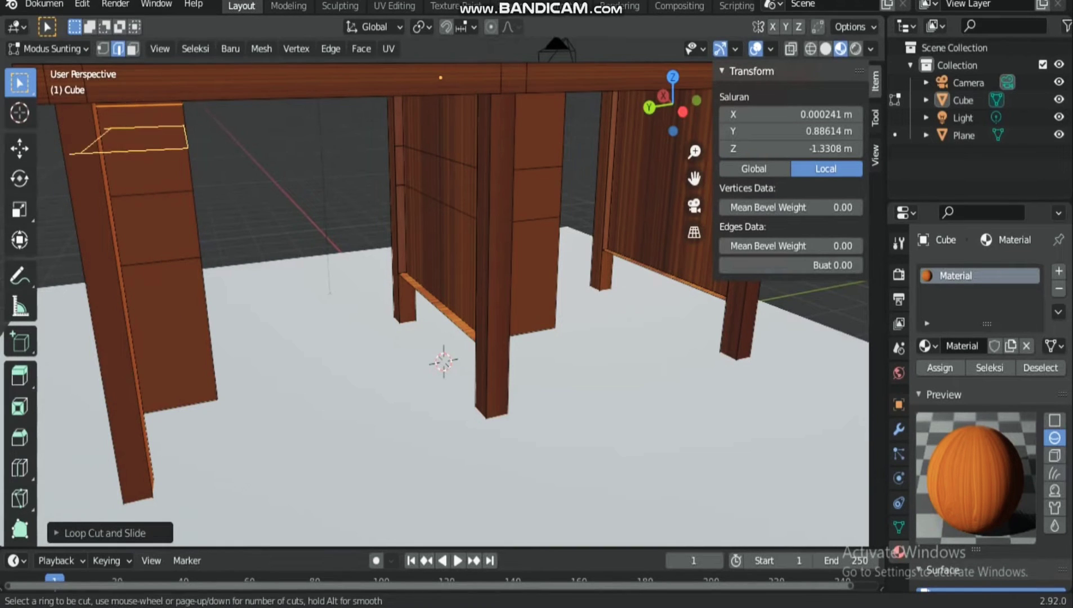
{"action": "left_click", "coordinate": [113, 175]}
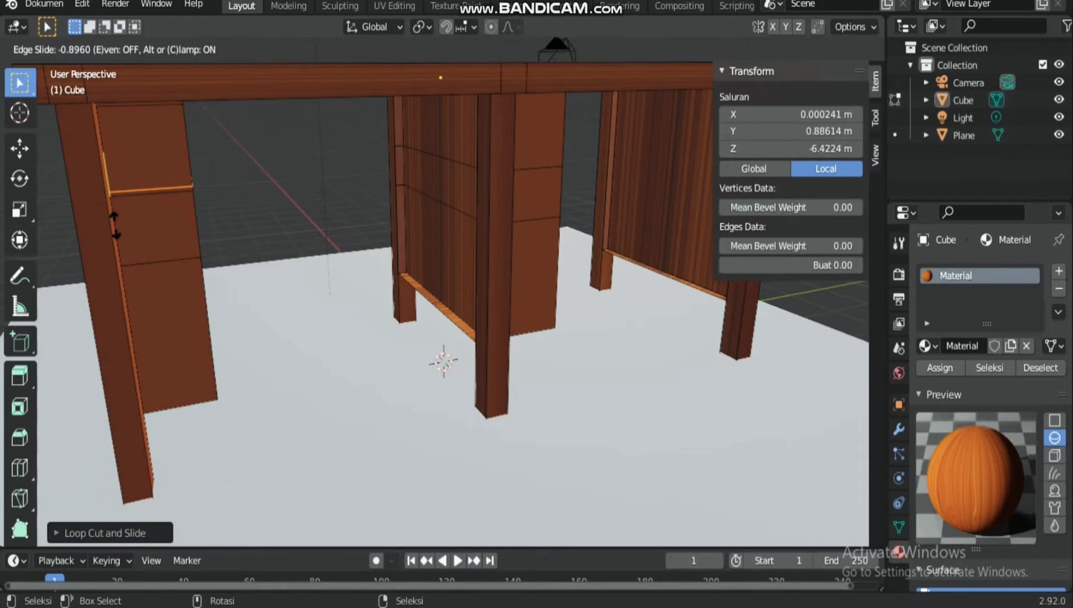
{"action": "left_click", "coordinate": [115, 225]}
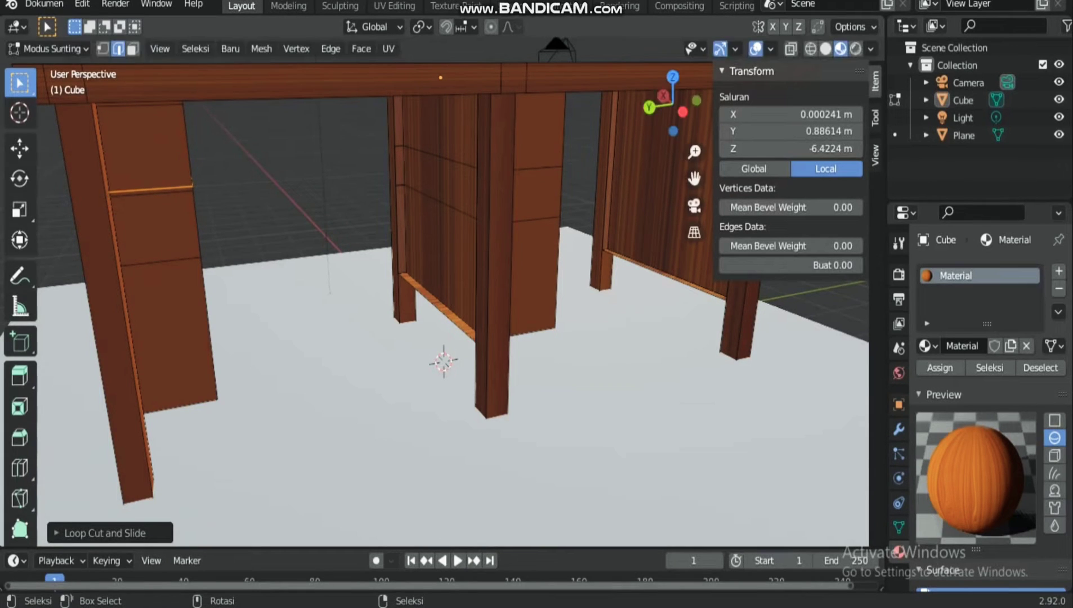
Add border loop cuts to the +Y compartment's middle section, at local Z about -7.0 m and -10.9 m
{"action": "key", "text": "ctrl+r"}
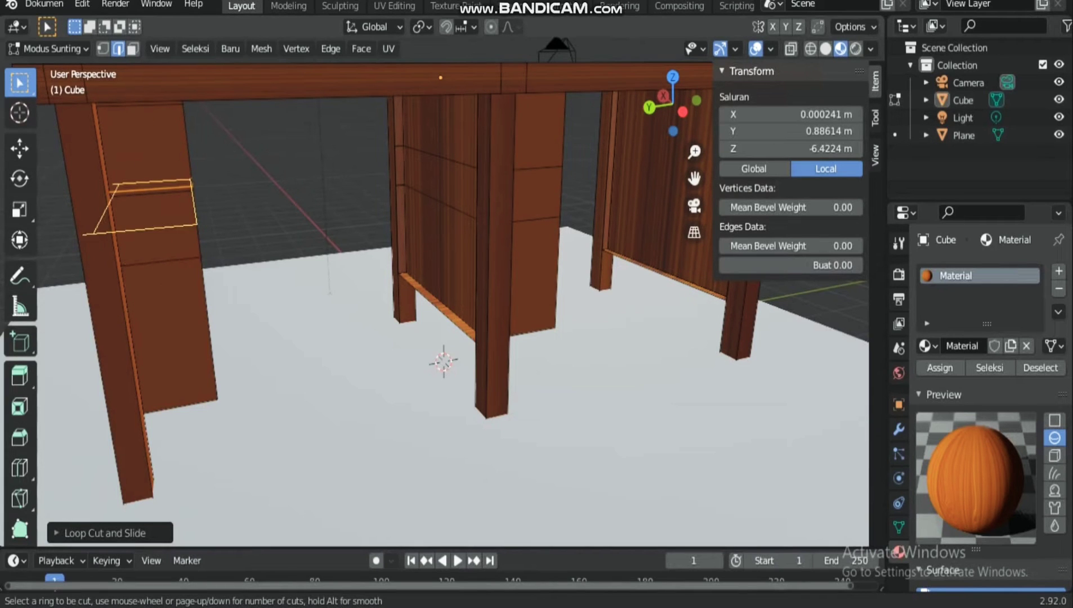
{"action": "left_click", "coordinate": [118, 225]}
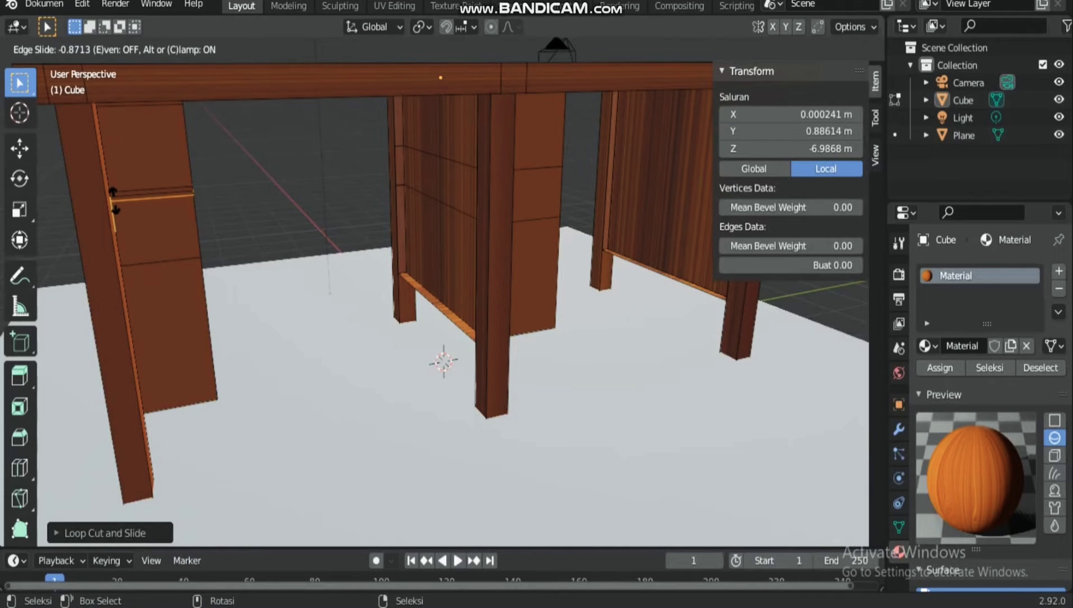
{"action": "left_click", "coordinate": [115, 199]}
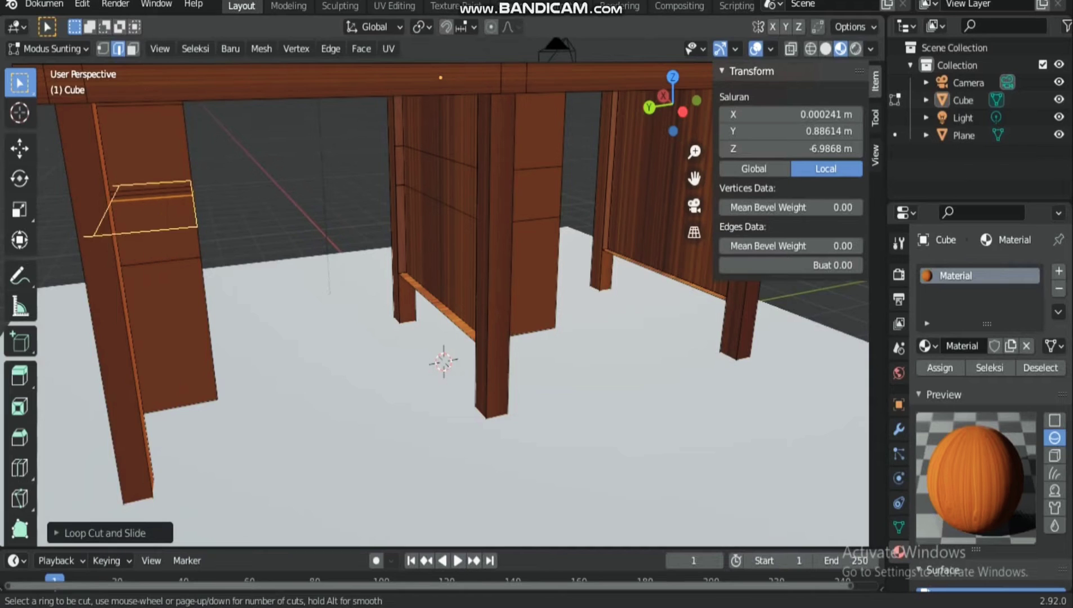
{"action": "left_click_drag", "start_coordinate": [144, 194], "coordinate": [140, 258]}
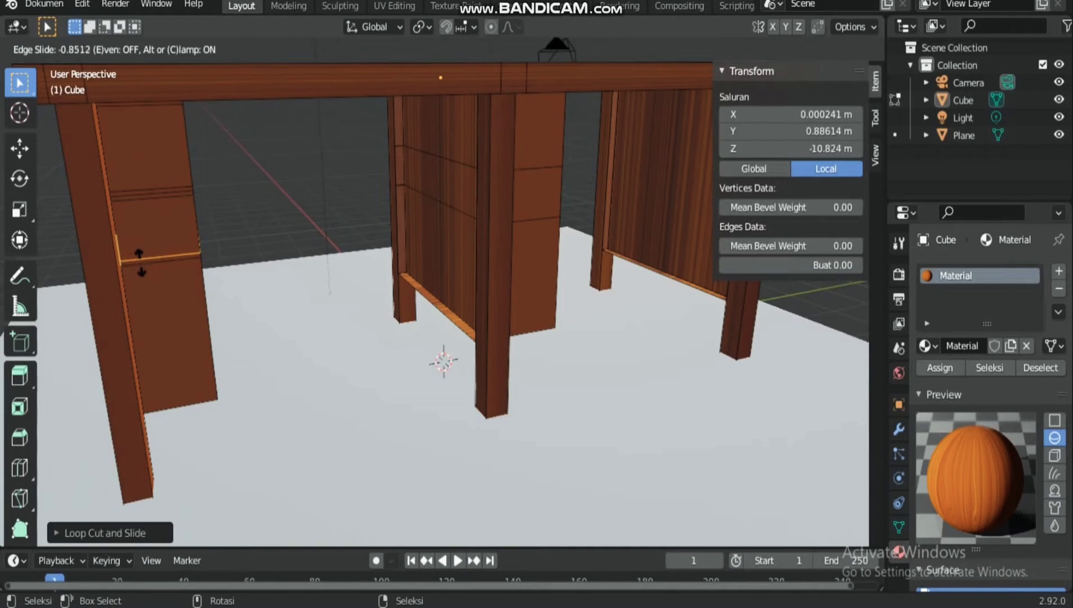
{"action": "left_click_drag", "start_coordinate": [140, 262], "coordinate": [140, 262]}
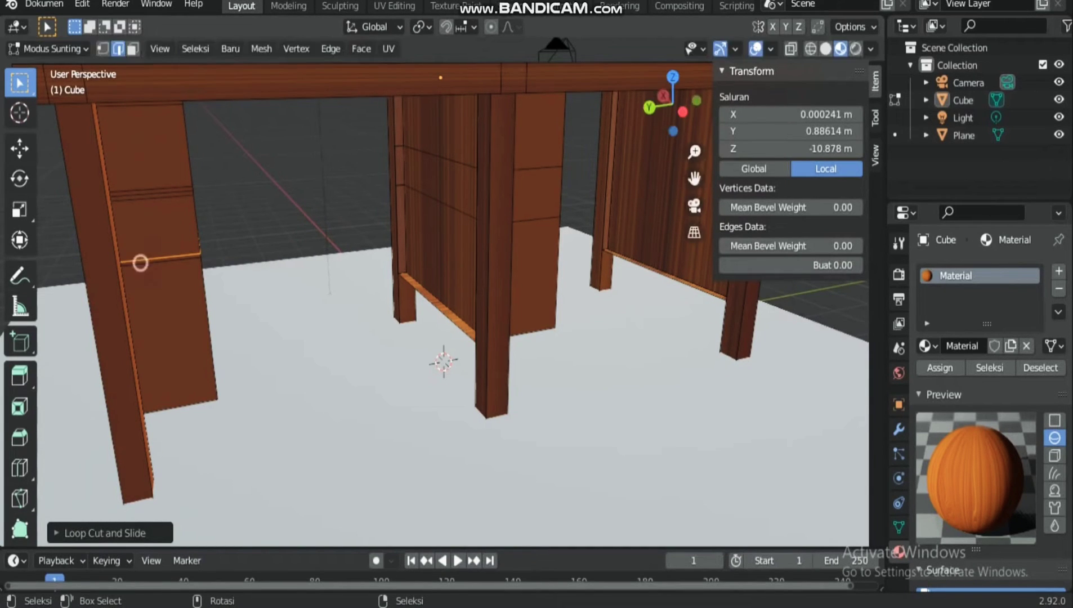
Add border loop cuts to the +Y compartment's lowest section, at local Z about -11.4 m and -21.2 m
{"action": "key", "text": "ctrl+r"}
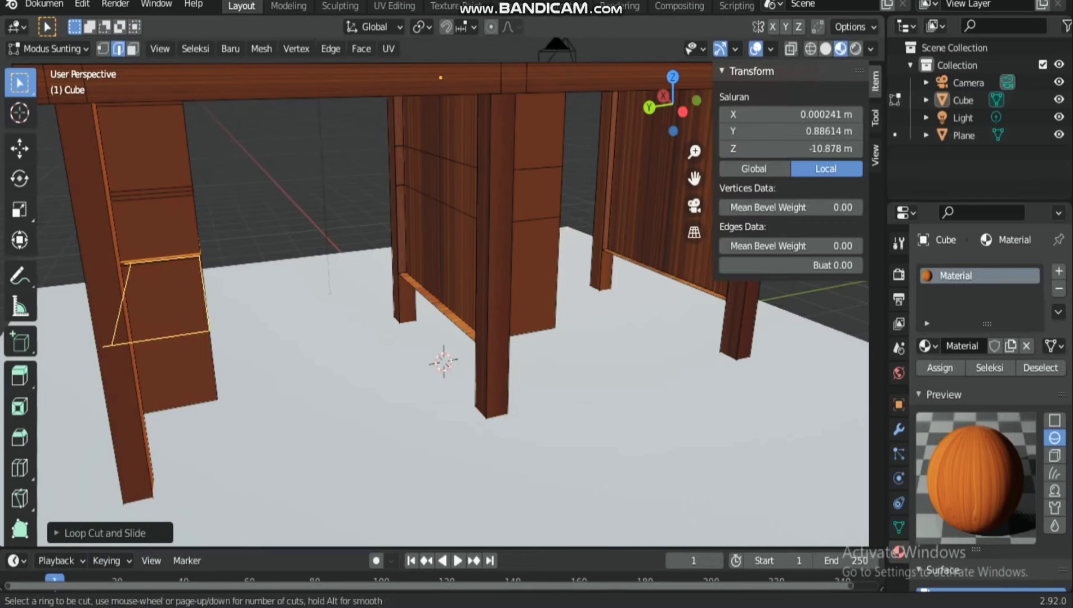
{"action": "left_click", "coordinate": [175, 286]}
{"action": "left_click_drag", "start_coordinate": [175, 265], "coordinate": [163, 227]}
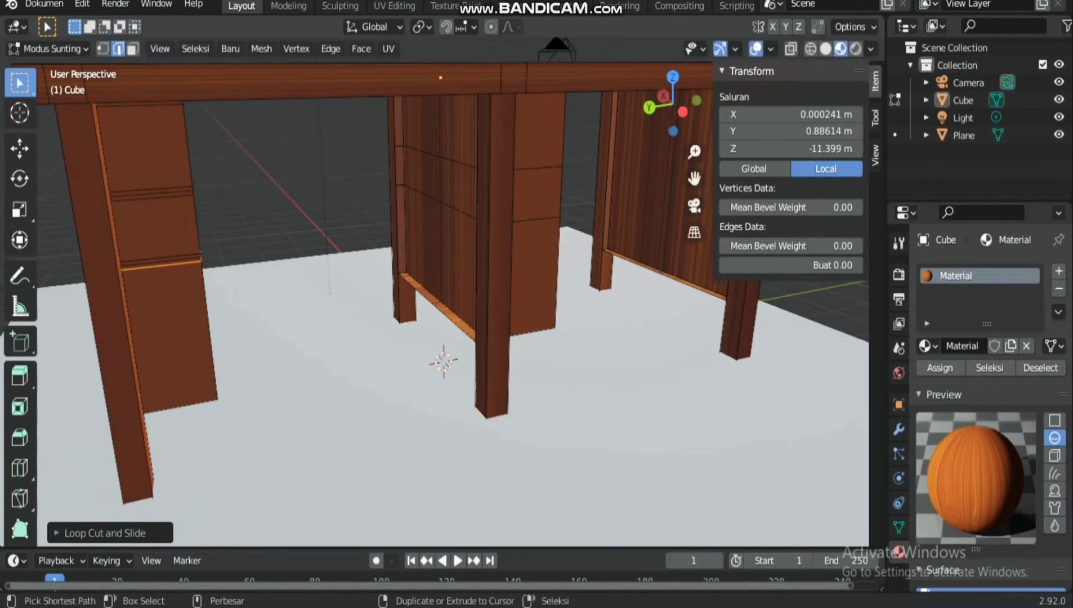
{"action": "key", "text": "ctrl+r"}
{"action": "left_click_drag", "start_coordinate": [150, 376], "coordinate": [150, 444]}
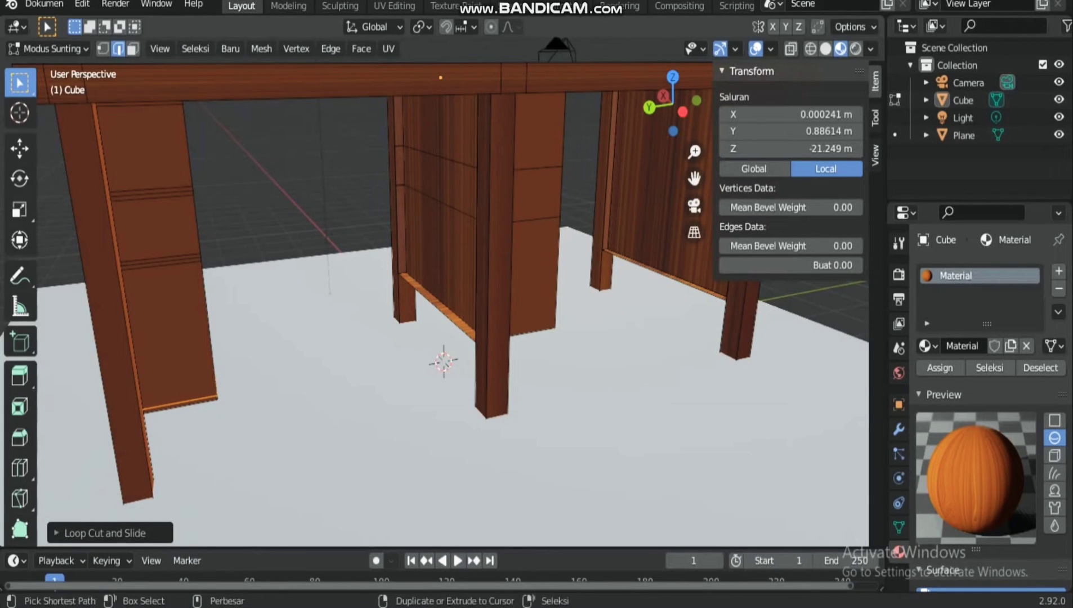
Add vertical border loop cuts near both side edges of the +Y compartment's front, at local Y about 0.89 m and 0.74 m
{"action": "key", "text": "ctrl+r"}
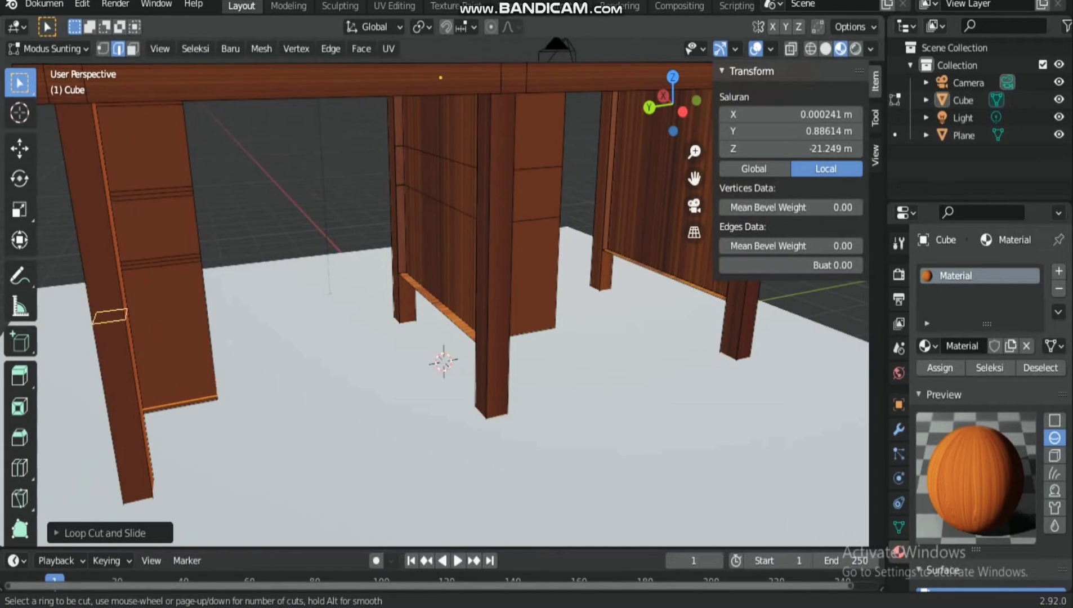
{"action": "left_click", "coordinate": [118, 168]}
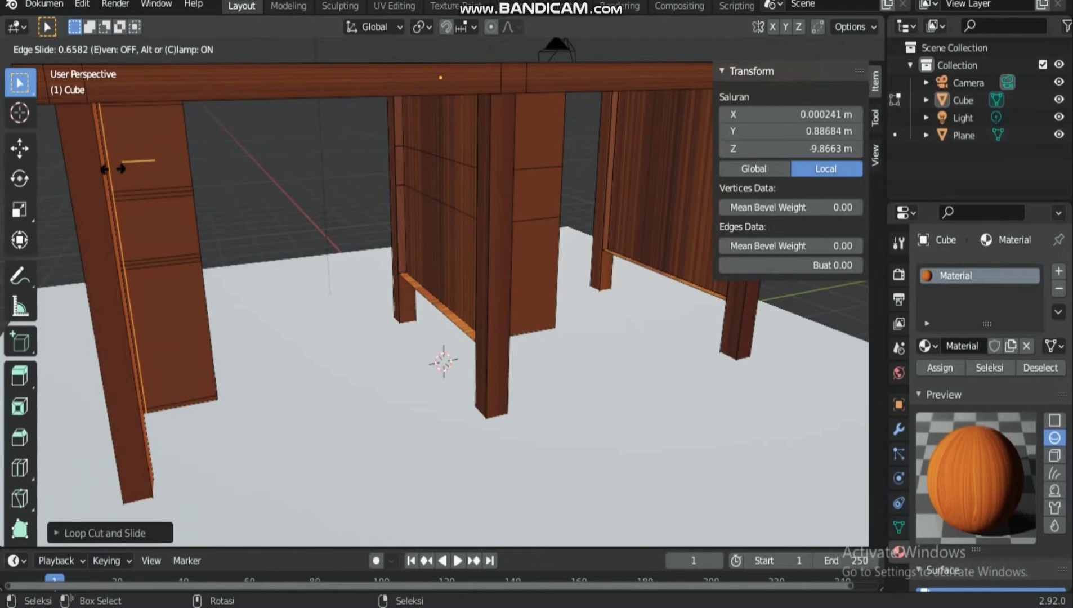
{"action": "left_click", "coordinate": [112, 169]}
{"action": "key", "text": "ctrl+r"}
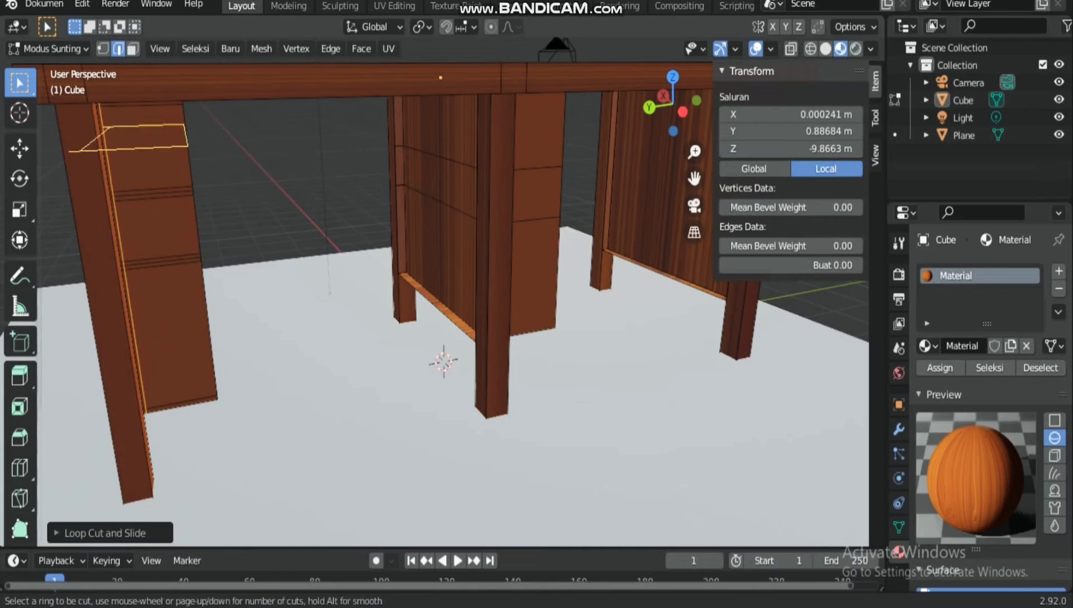
{"action": "left_click", "coordinate": [148, 181]}
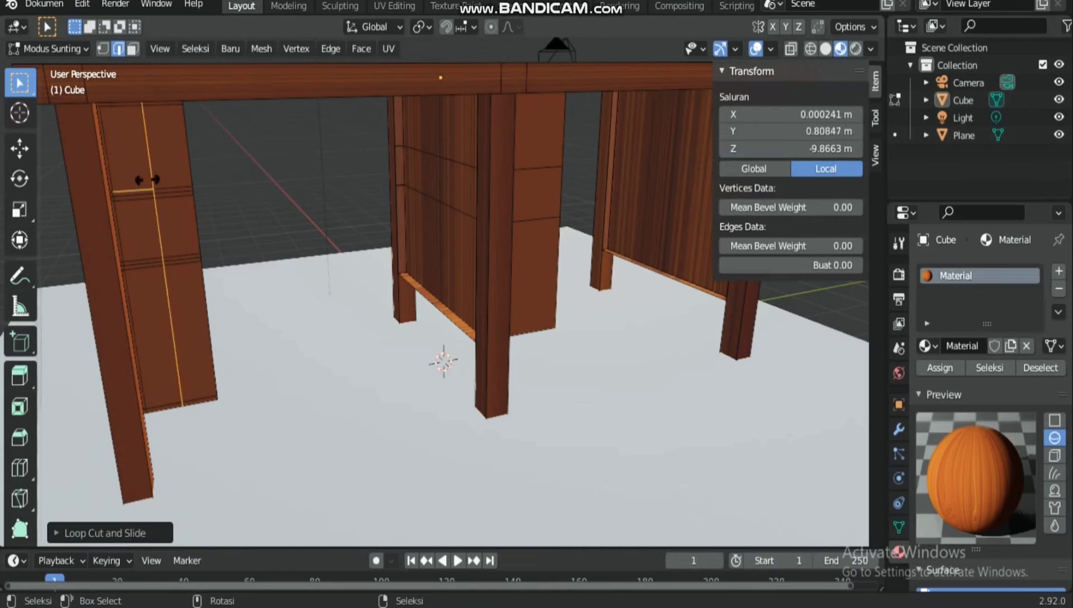
{"action": "left_click", "coordinate": [183, 184]}
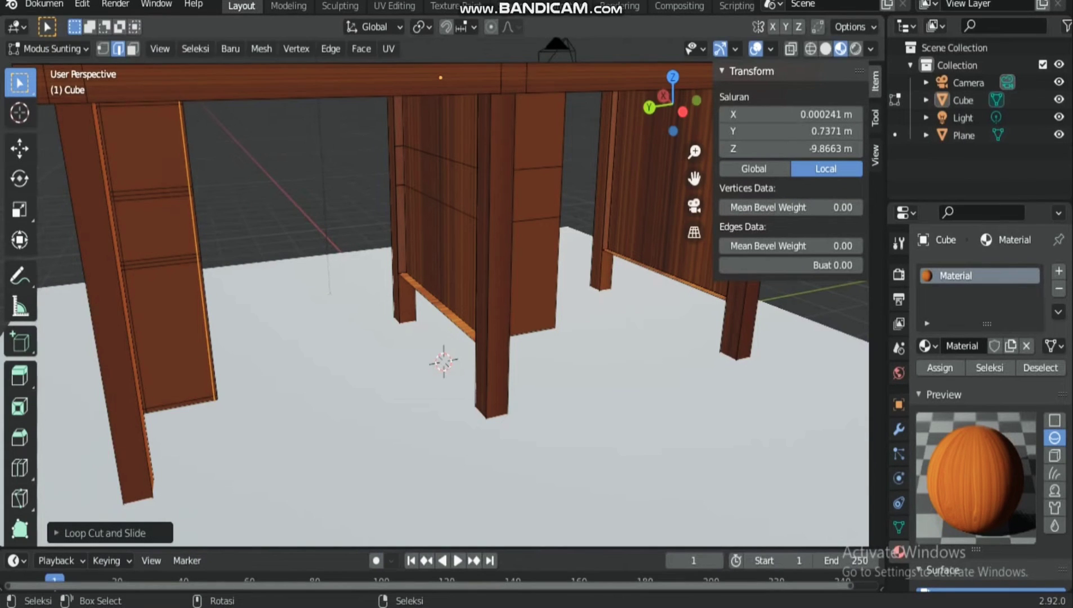
Extrude the +Y compartment's uppermost inner front face outward about 0.08 m and its middle one about 0.07 m
{"action": "left_click", "coordinate": [150, 158]}
{"action": "left_click", "coordinate": [163, 107]}
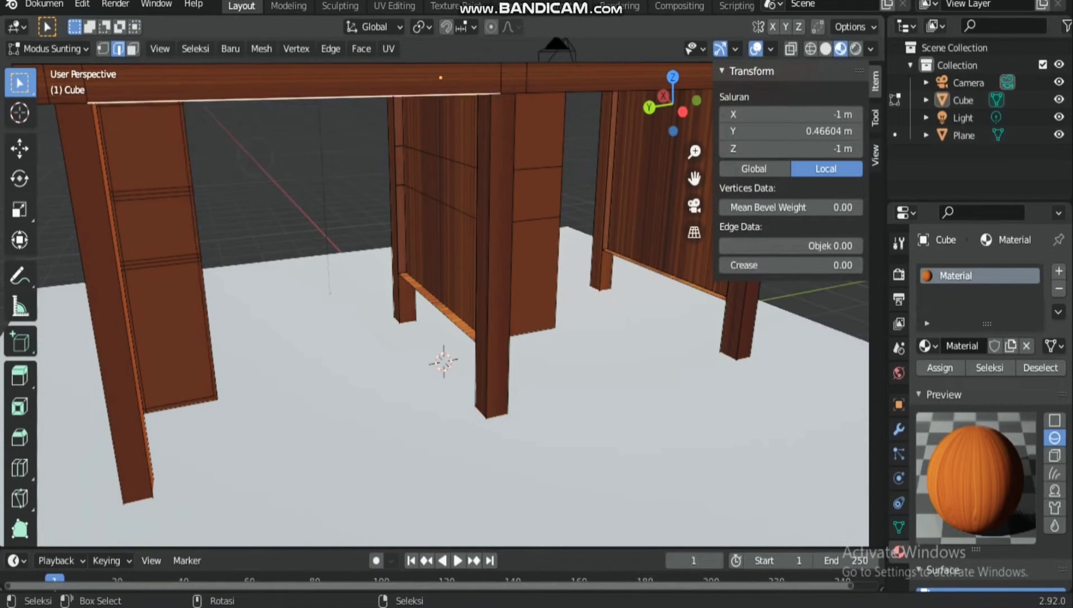
{"action": "key", "text": "3"}
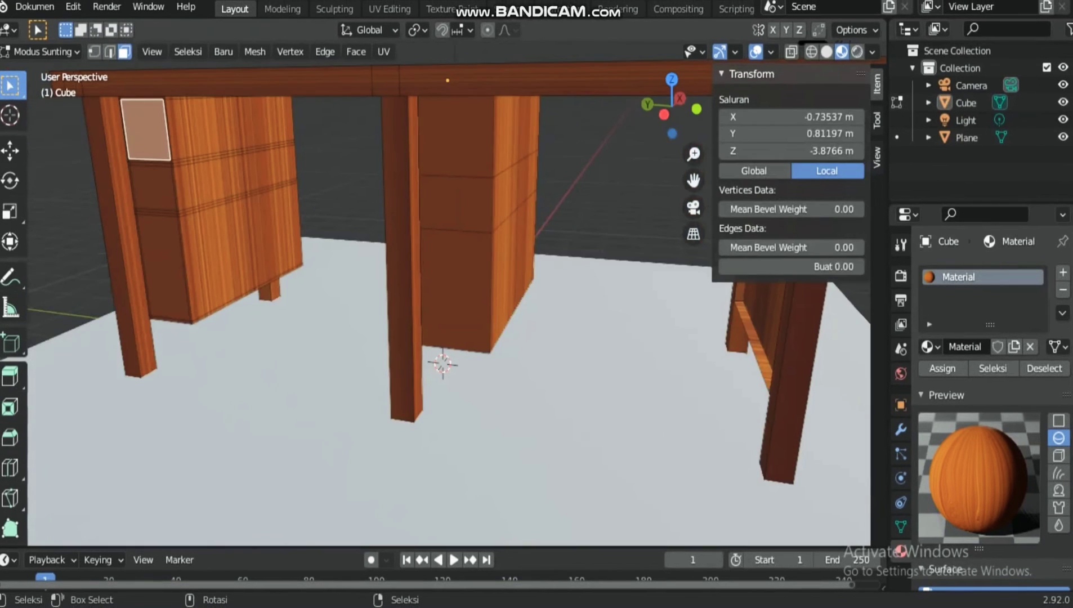
{"action": "key", "text": "e"}
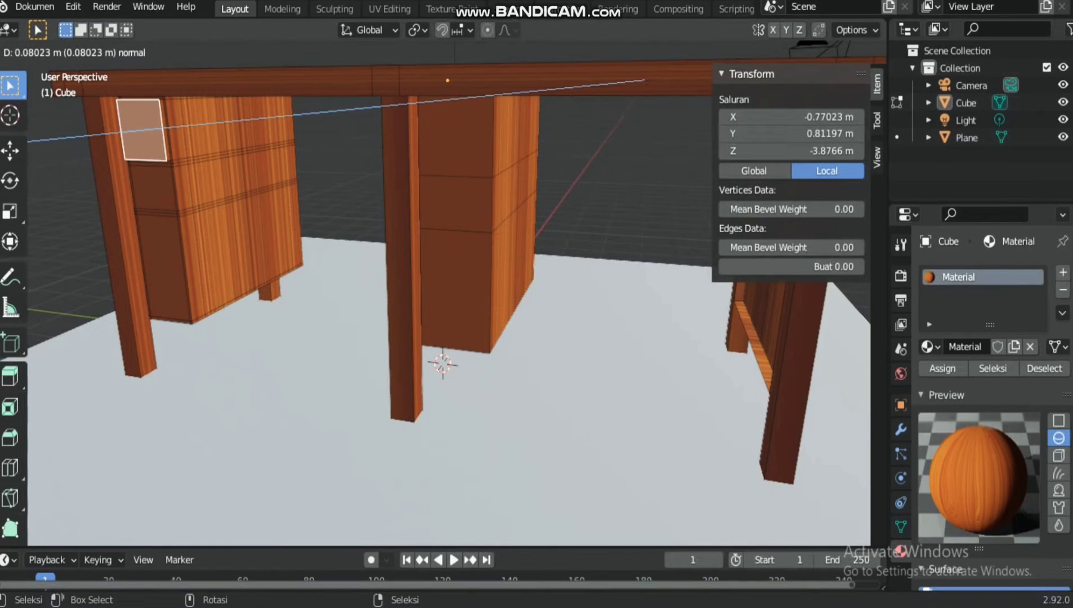
{"action": "left_click", "coordinate": [462, 140]}
{"action": "left_click", "coordinate": [156, 187]}
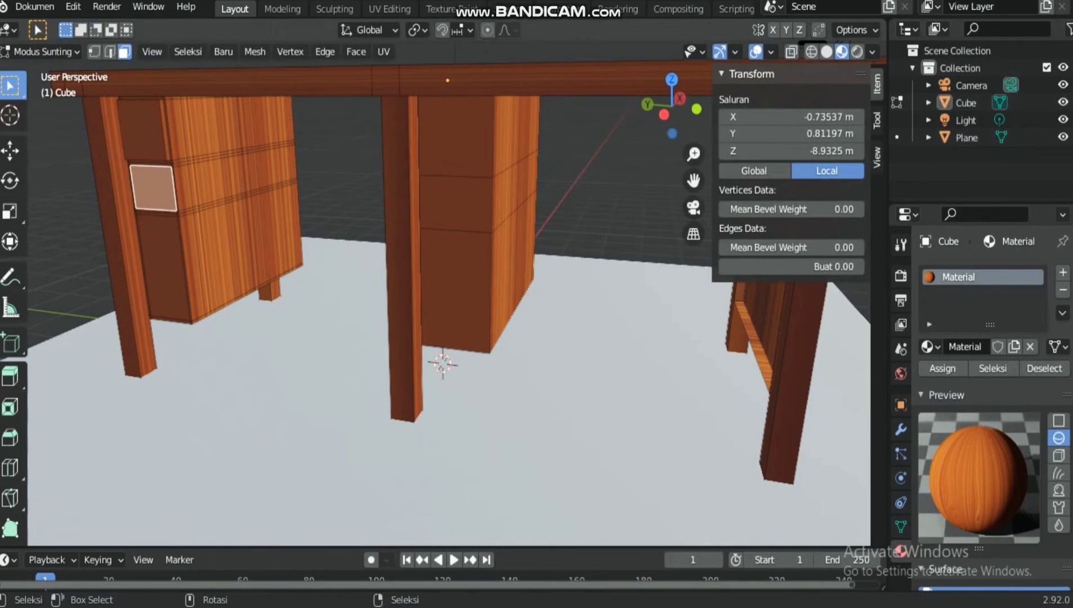
{"action": "key", "text": "e"}
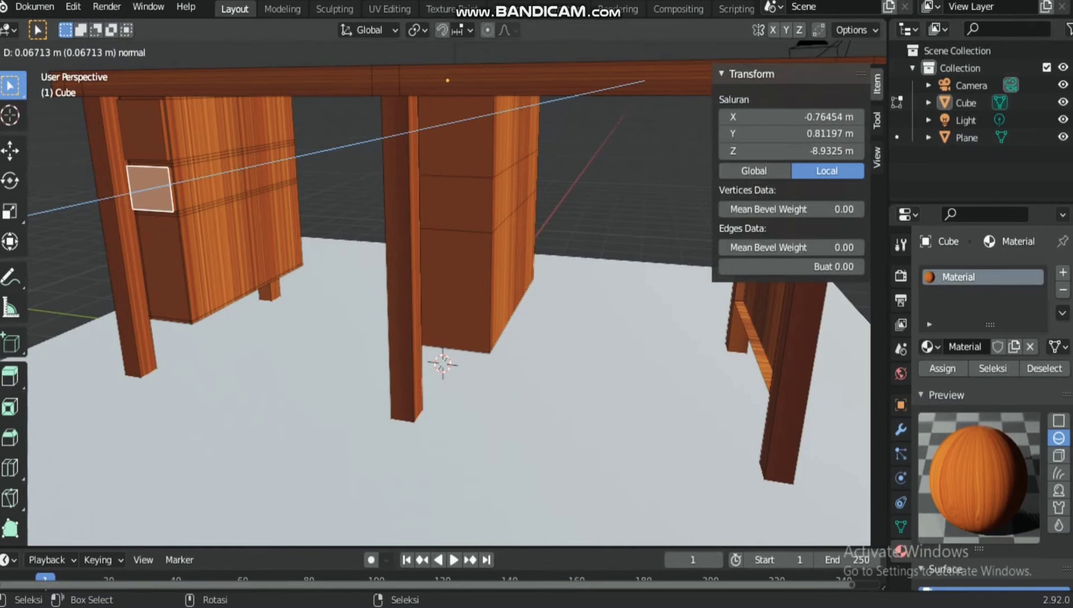
{"action": "left_click", "coordinate": [154, 186]}
Try extruding the +Y compartment's lowest inner front face outward about 0.06 m, and undo the extrusion
{"action": "left_click", "coordinate": [159, 254]}
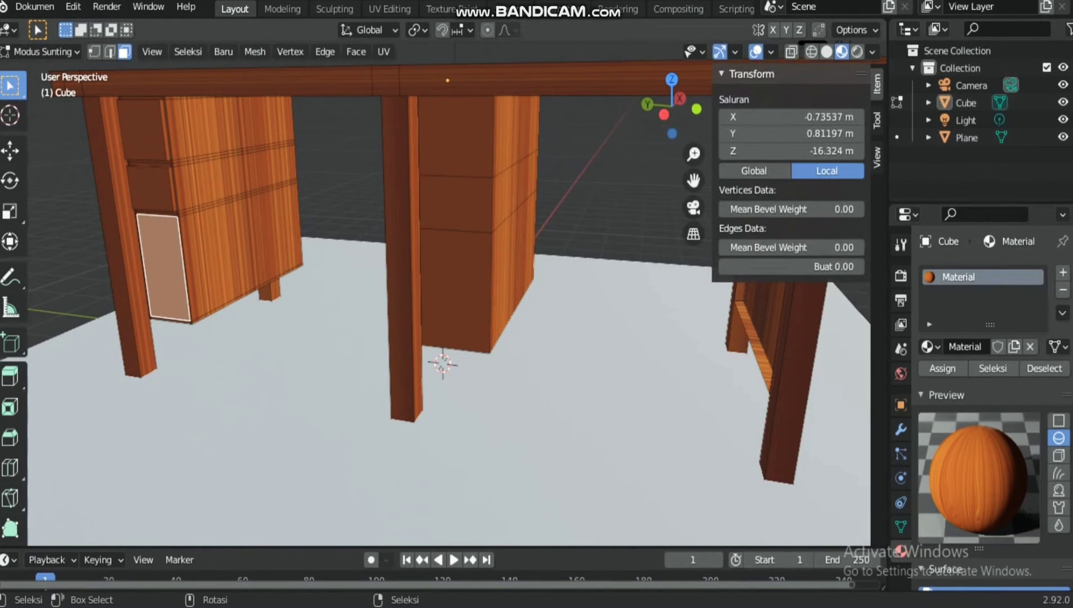
{"action": "left_click_drag", "start_coordinate": [677, 112], "coordinate": [650, 110]}
{"action": "key", "text": "e"}
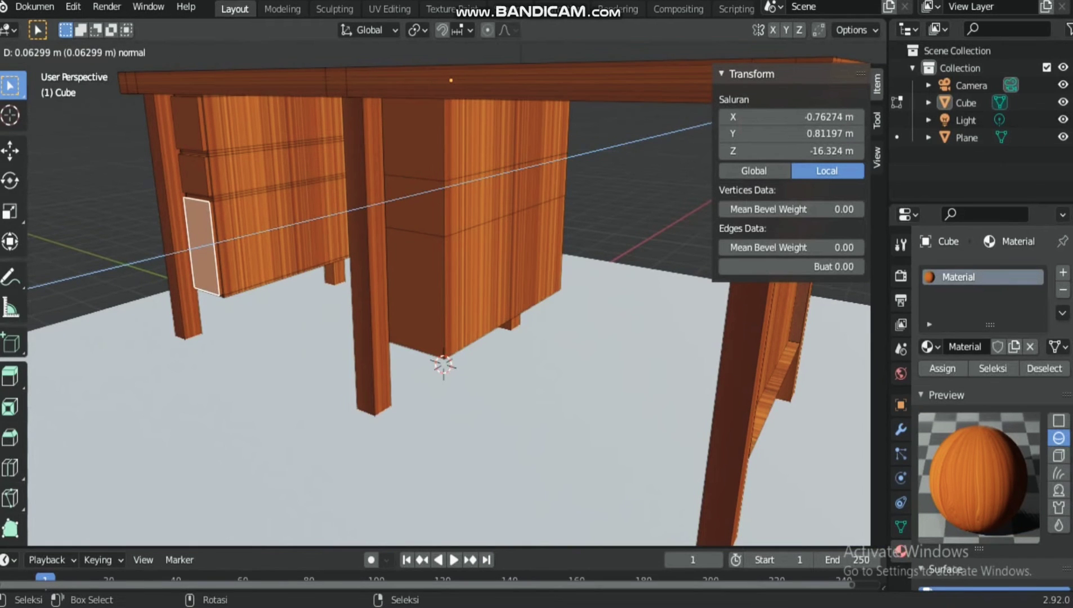
{"action": "key", "text": "Return"}
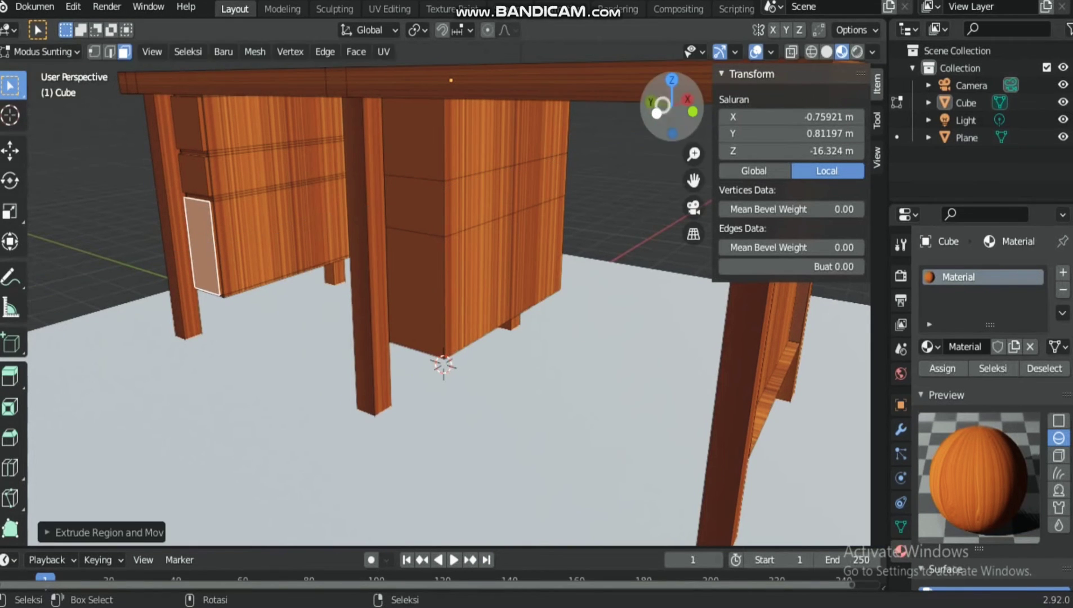
{"action": "left_click_drag", "start_coordinate": [657, 113], "coordinate": [754, 128]}
{"action": "left_click", "coordinate": [636, 350]}
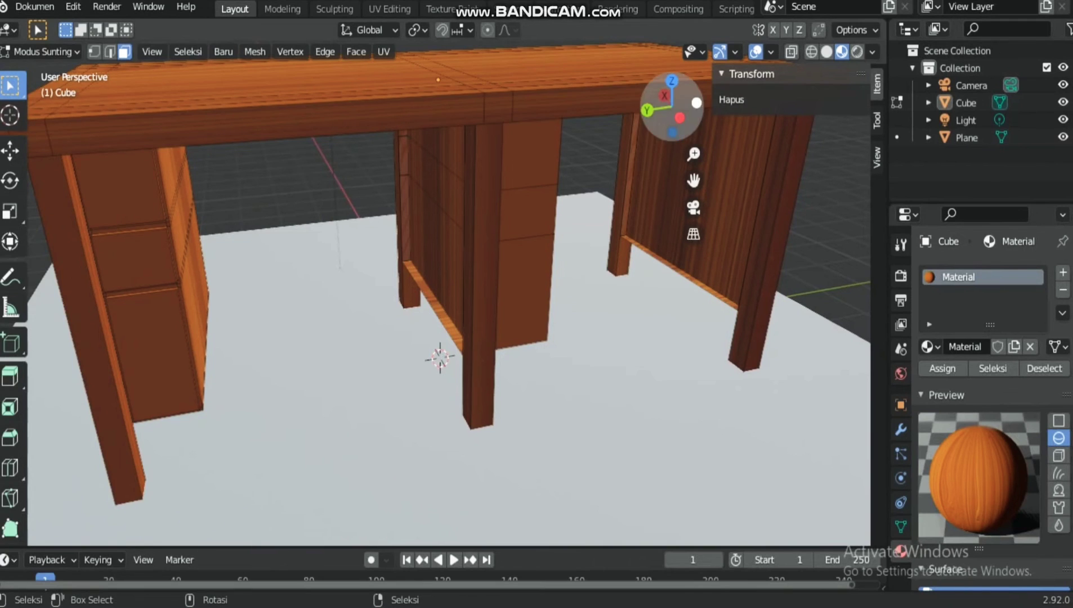
{"action": "left_click_drag", "start_coordinate": [697, 103], "coordinate": [576, 104]}
{"action": "key", "text": "ctrl+z"}
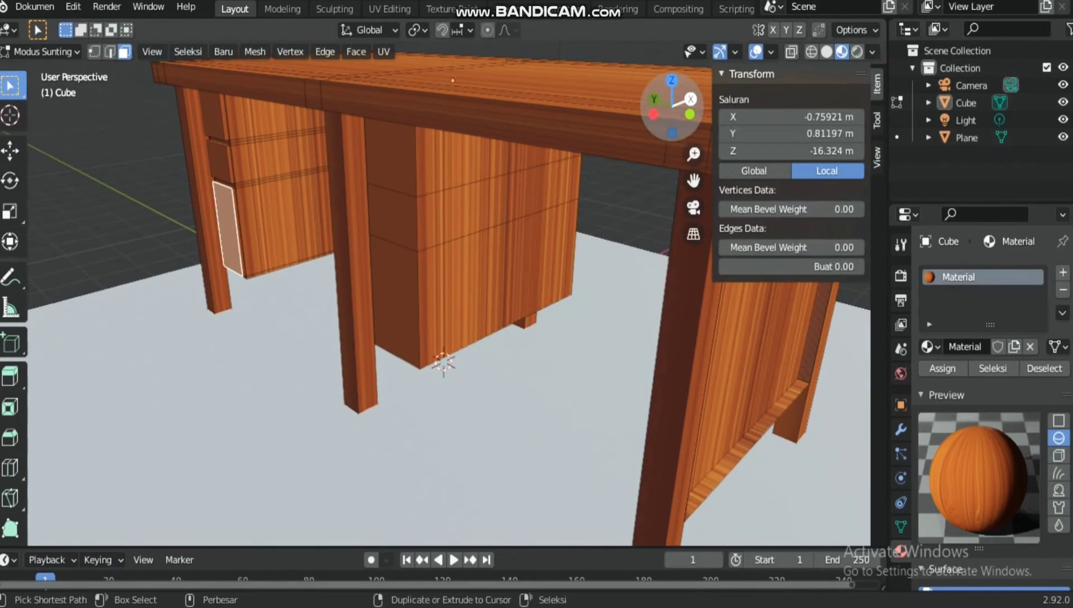
{"action": "key", "text": "ctrl+z"}
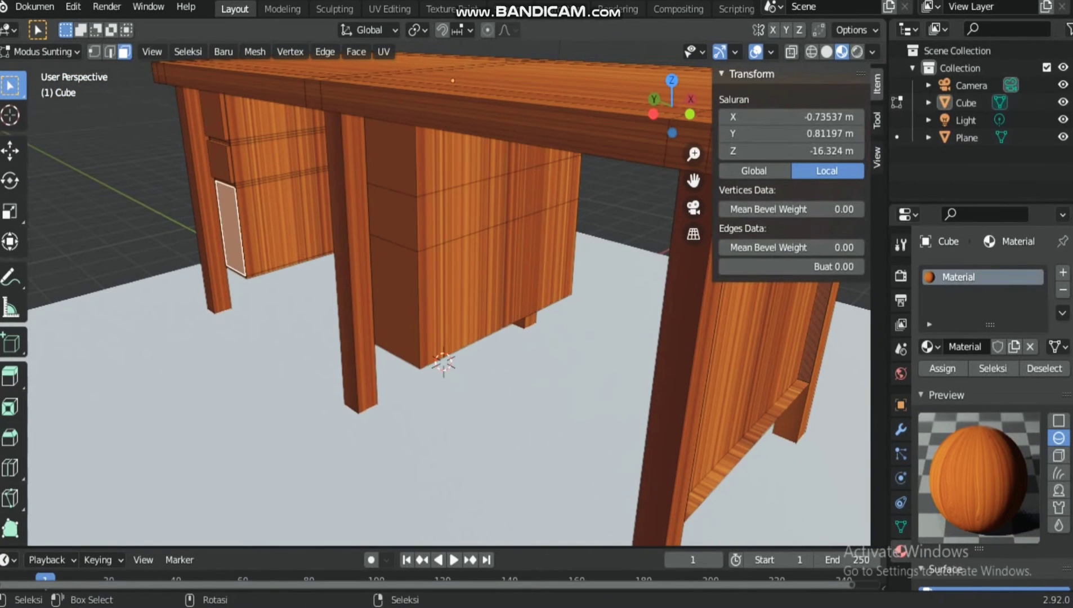
Extrude the +Y compartment's lowest inner front face outward about 0.08 m and clear the selection
{"action": "key", "text": "e"}
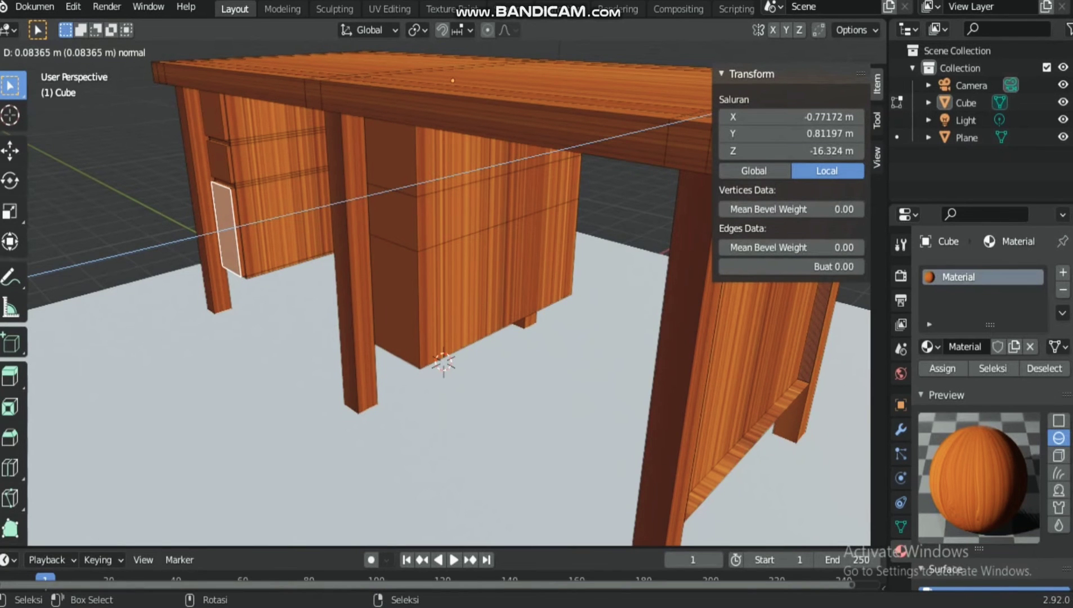
{"action": "left_click", "coordinate": [227, 240]}
{"action": "left_click_drag", "start_coordinate": [672, 107], "coordinate": [854, 147]}
{"action": "left_click", "coordinate": [615, 210]}
Add border loop cuts to the central compartment's uppermost section, at local Z about -1.3 m and -6.6 m
{"action": "left_click", "coordinate": [486, 188]}
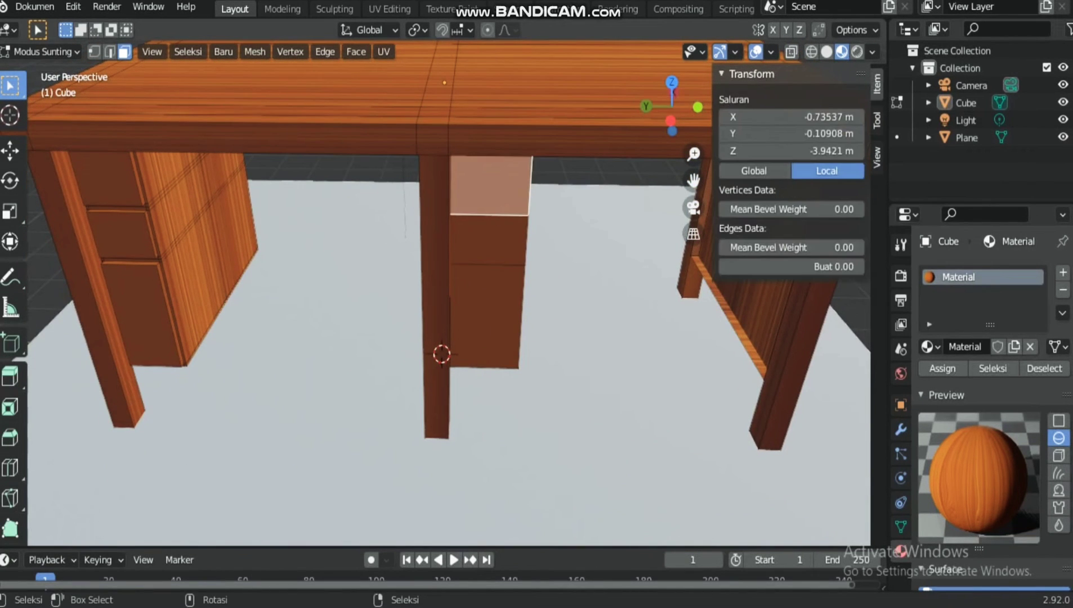
{"action": "middle_click_drag", "start_coordinate": [486, 188], "coordinate": [455, 187]}
{"action": "key", "text": "Delete"}
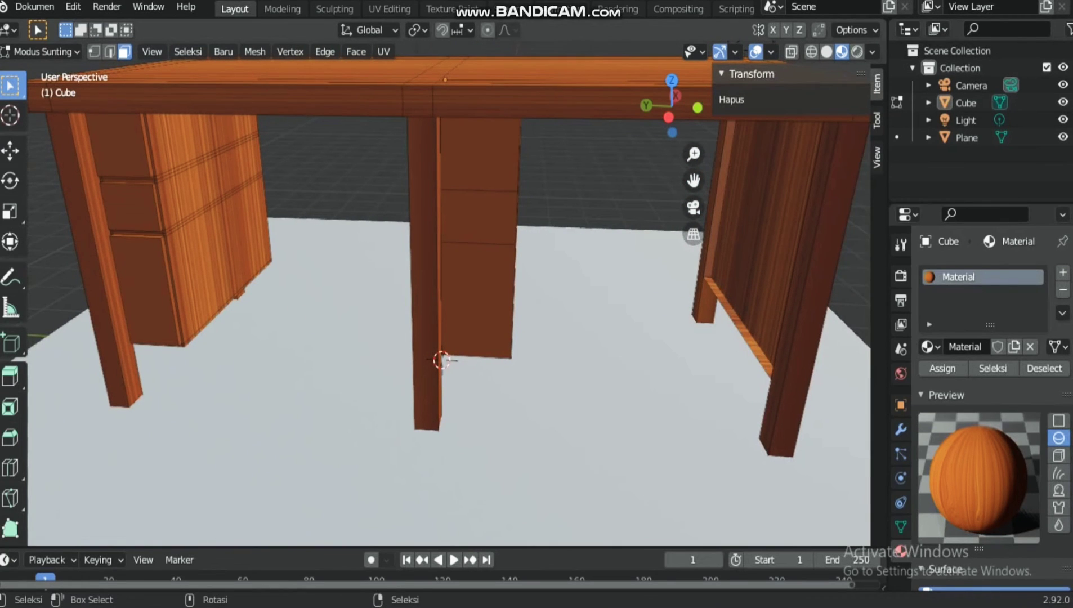
{"action": "left_click_drag", "start_coordinate": [665, 119], "coordinate": [687, 106]}
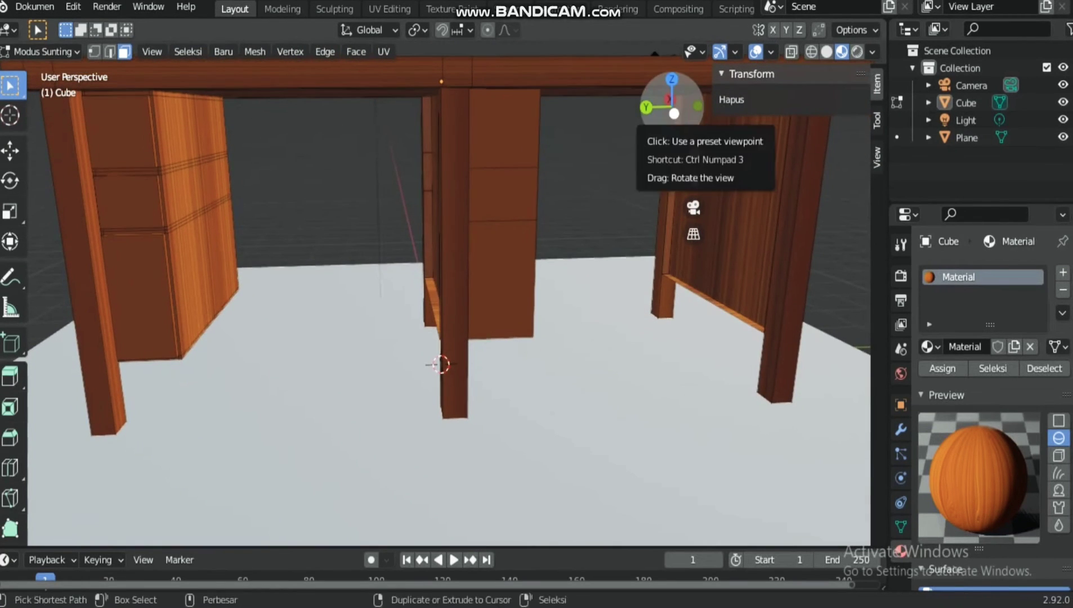
{"action": "key", "text": "ctrl+r"}
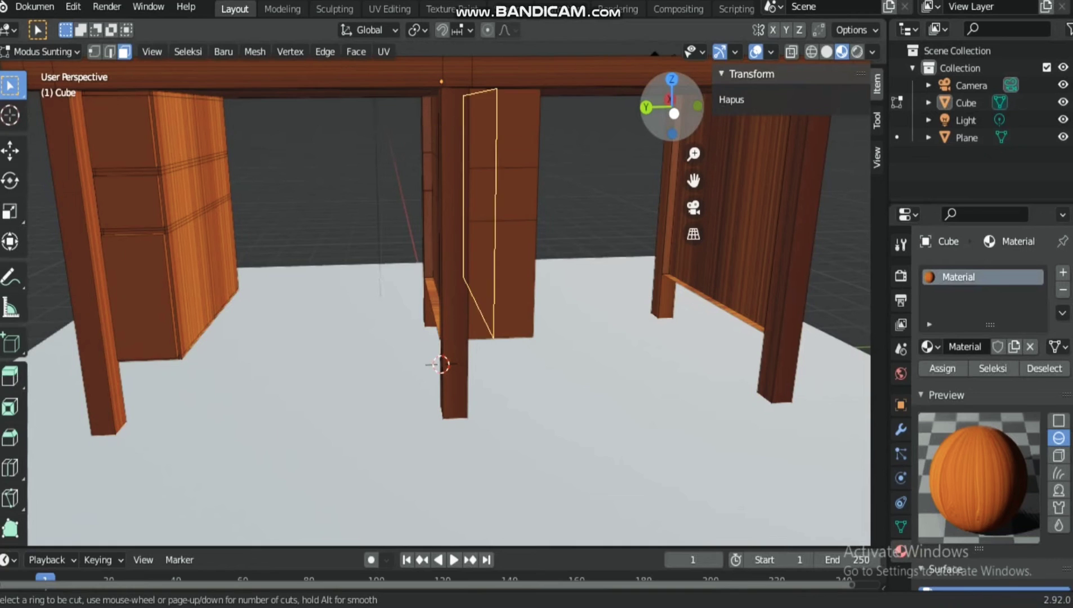
{"action": "left_click", "coordinate": [495, 124]}
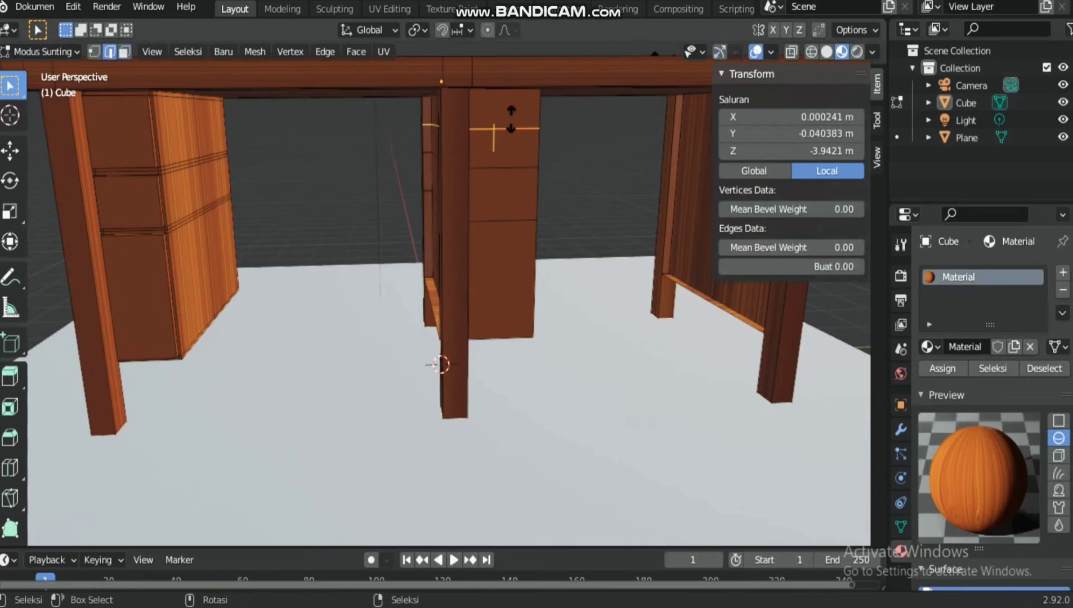
{"action": "left_click", "coordinate": [511, 82]}
{"action": "key", "text": "ctrl+r"}
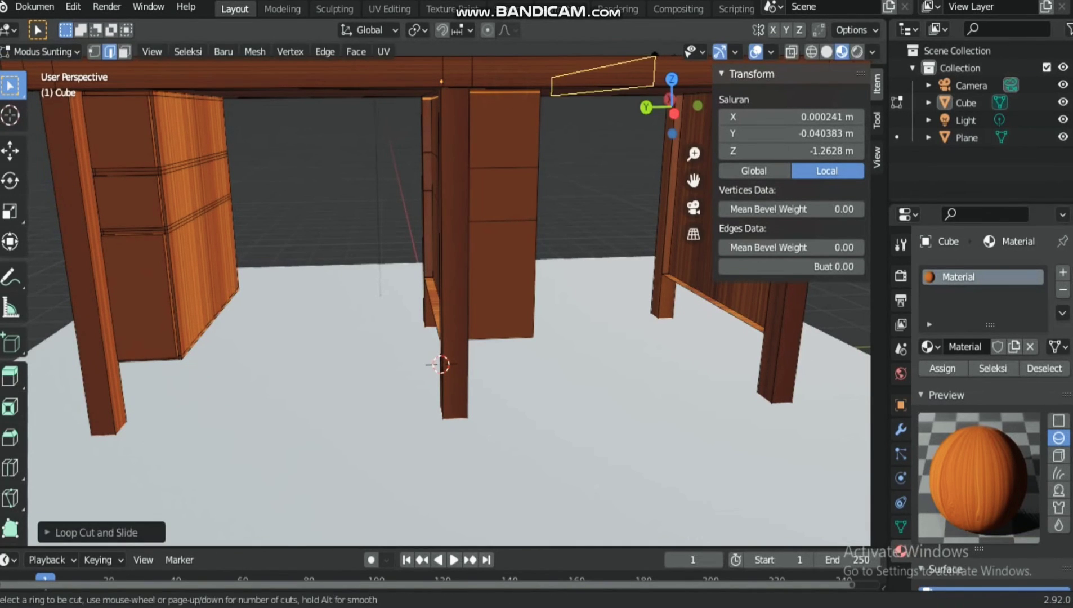
{"action": "left_click", "coordinate": [516, 135]}
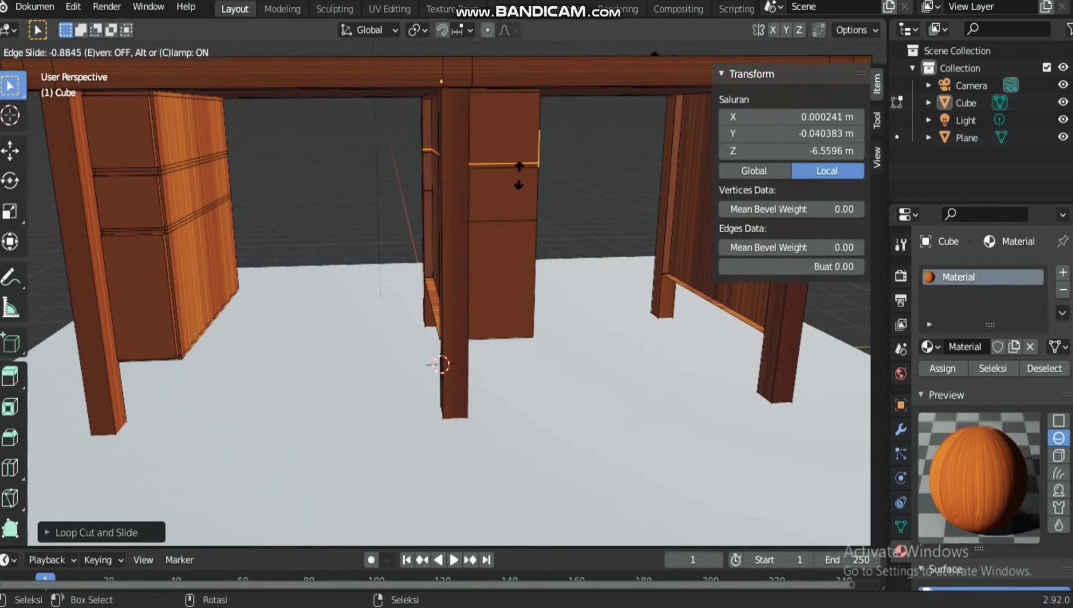
{"action": "left_click", "coordinate": [519, 174]}
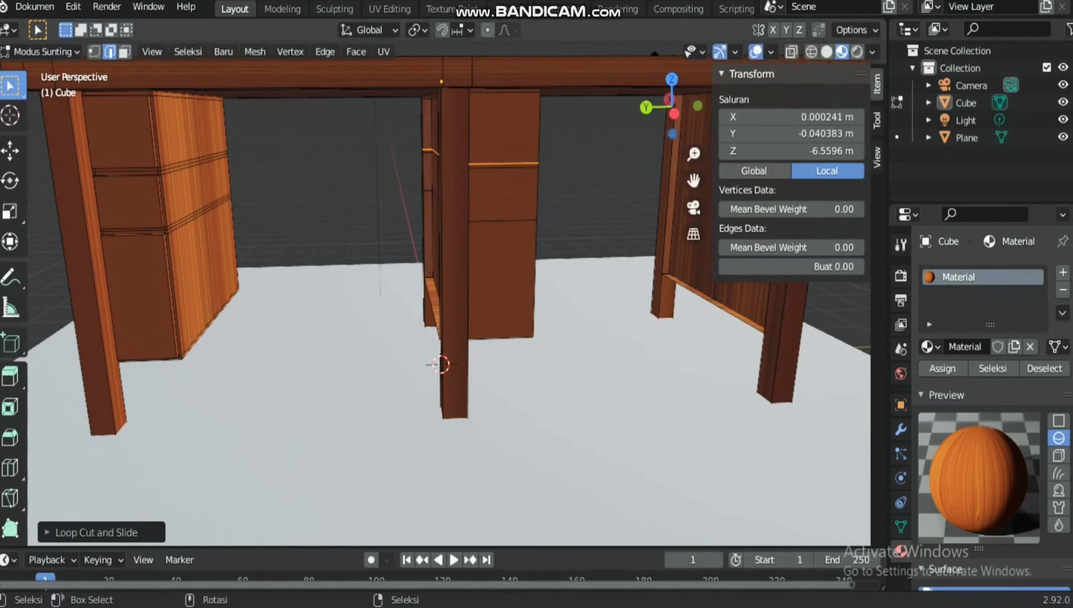
Add border loop cuts to the central compartment's middle section, at local Z about -7.2 m and -10.7 m
{"action": "key", "text": "ctrl+r"}
{"action": "left_click", "coordinate": [516, 198]}
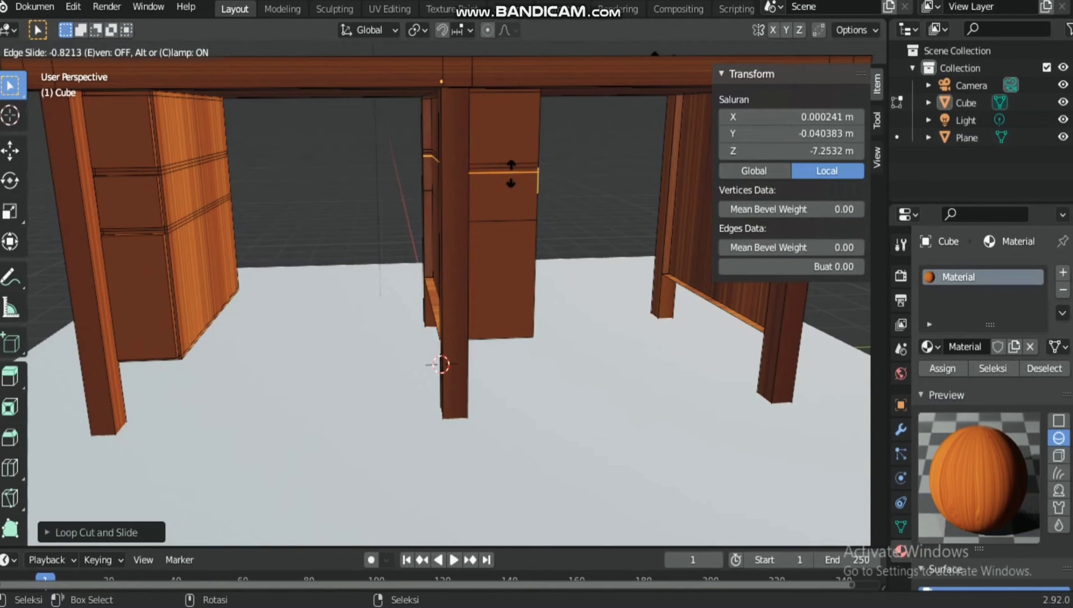
{"action": "left_click", "coordinate": [511, 172]}
{"action": "key", "text": "ctrl+r"}
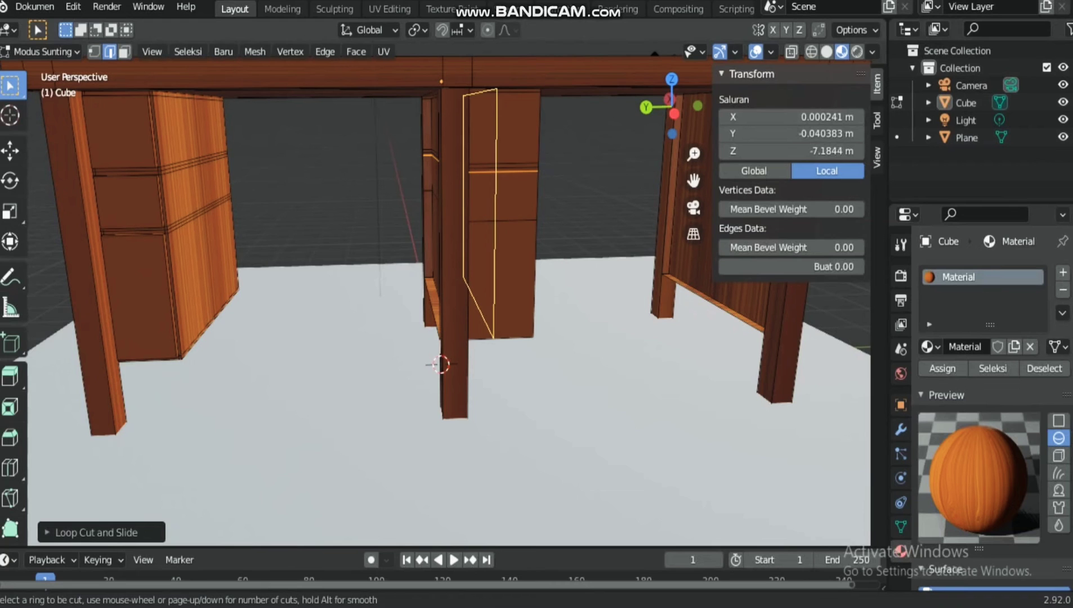
{"action": "left_click", "coordinate": [518, 183]}
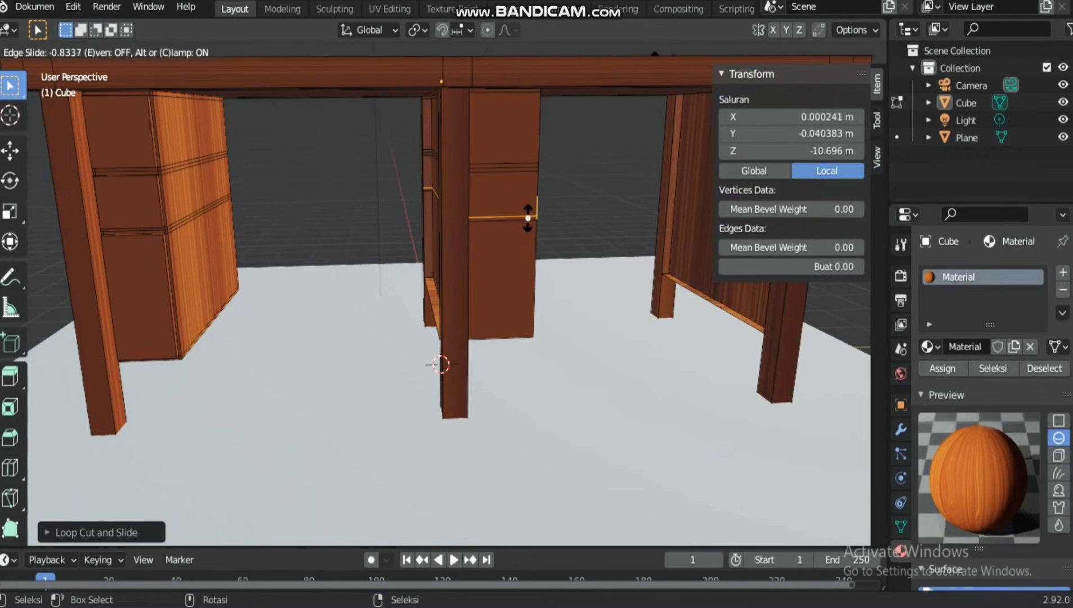
{"action": "left_click", "coordinate": [528, 218]}
Add border loop cuts to the central compartment's lowest section, at local Z about -11.4 m and -20.5 m
{"action": "key", "text": "ctrl+r"}
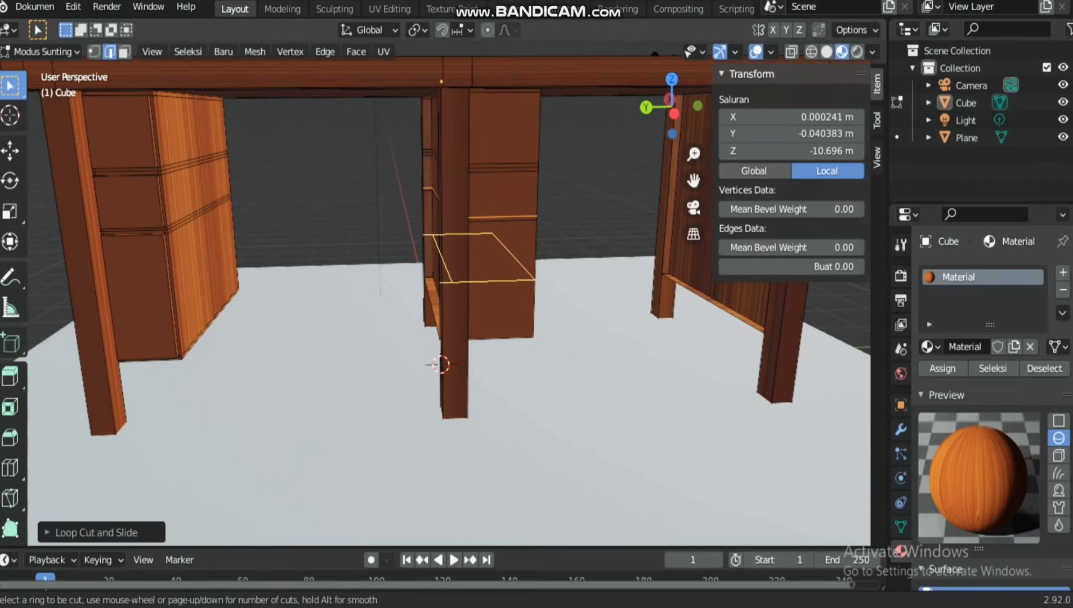
{"action": "left_click", "coordinate": [510, 237]}
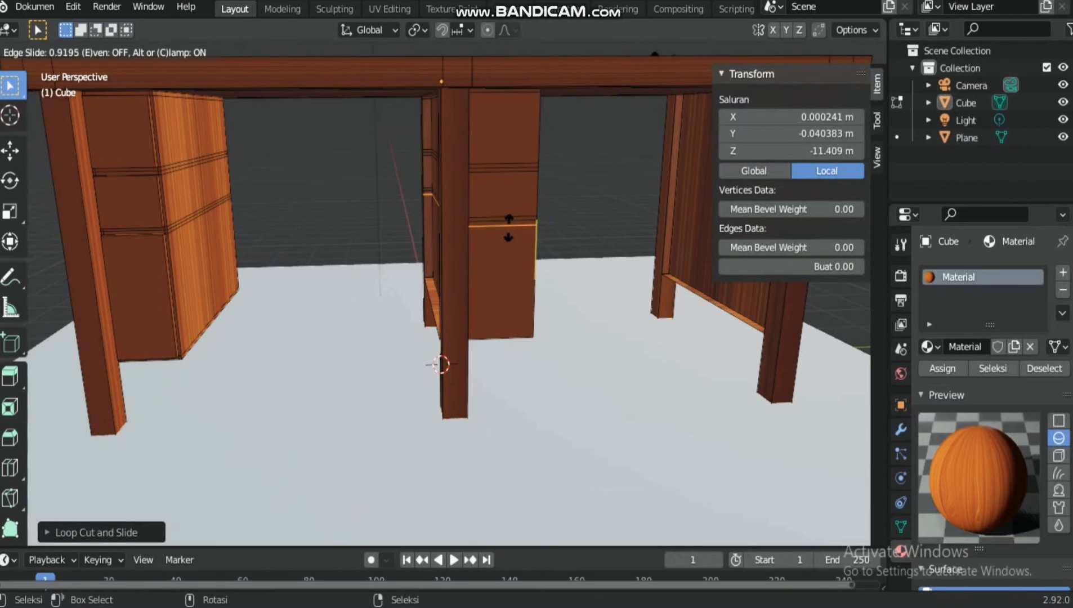
{"action": "left_click", "coordinate": [508, 228]}
{"action": "key", "text": "ctrl+r"}
{"action": "left_click", "coordinate": [510, 268]}
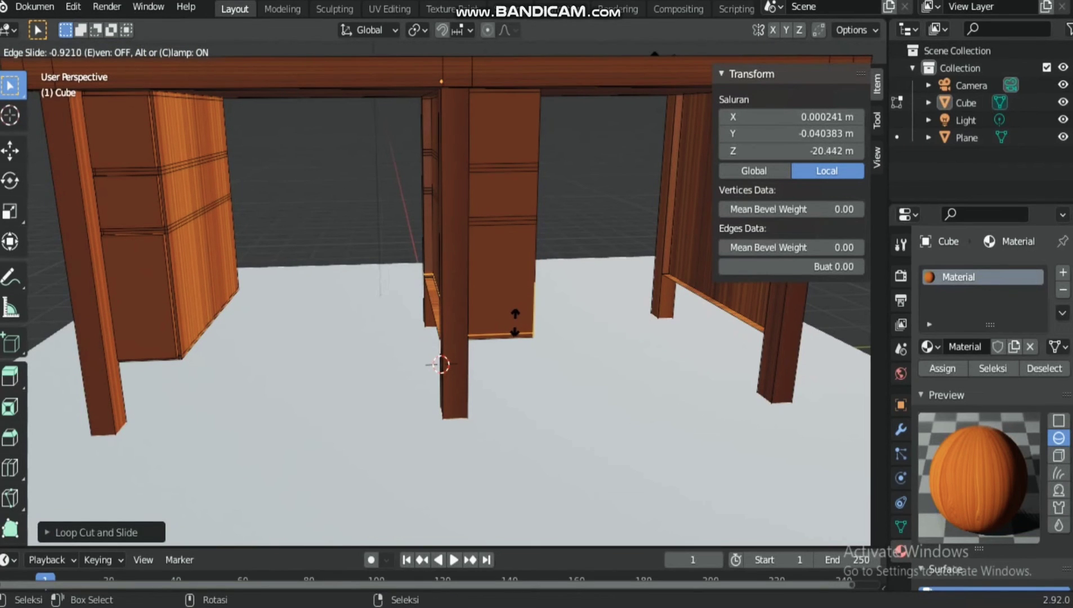
{"action": "left_click", "coordinate": [515, 323]}
Add vertical border loop cuts near both side edges of the central compartment's front, at local Y about -0.04 m and -0.21 m
{"action": "middle_click_drag", "start_coordinate": [515, 323], "coordinate": [412, 331]}
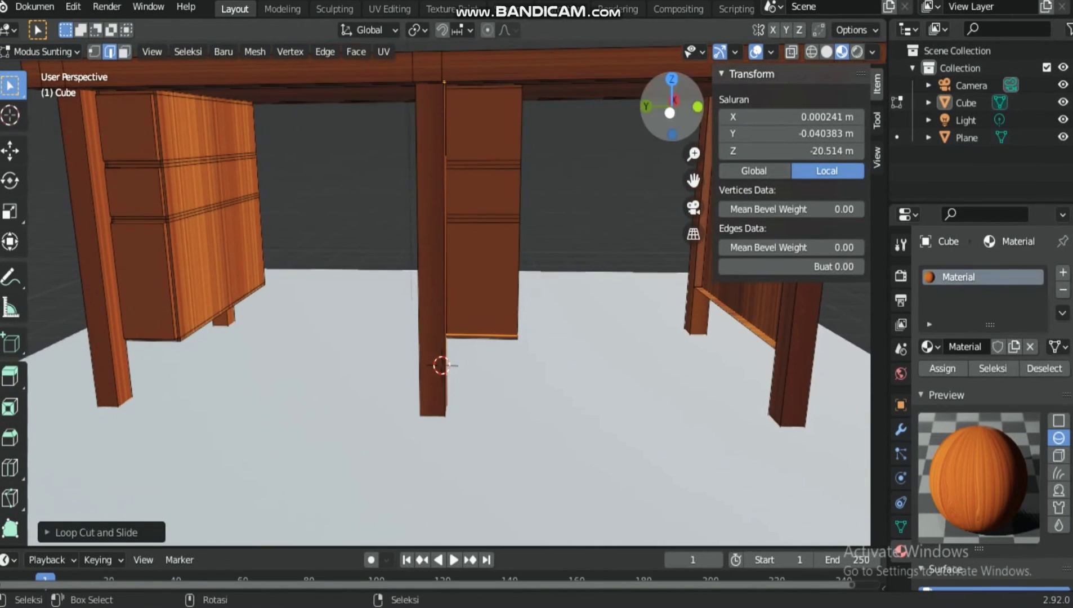
{"action": "key", "text": "ctrl+r"}
{"action": "left_click", "coordinate": [443, 157]}
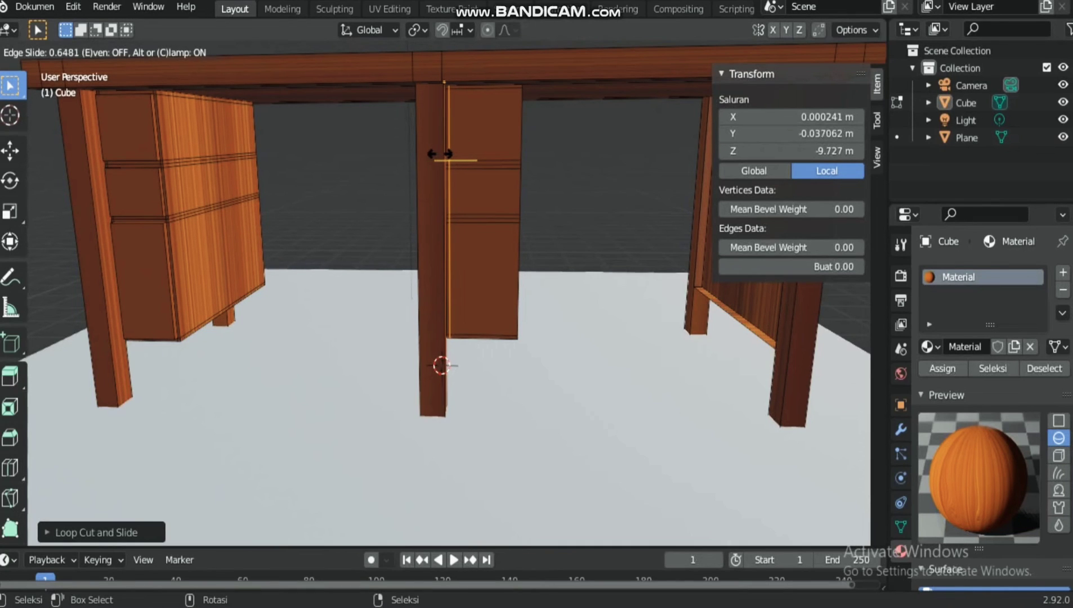
{"action": "left_click", "coordinate": [440, 154]}
{"action": "key", "text": "ctrl+r"}
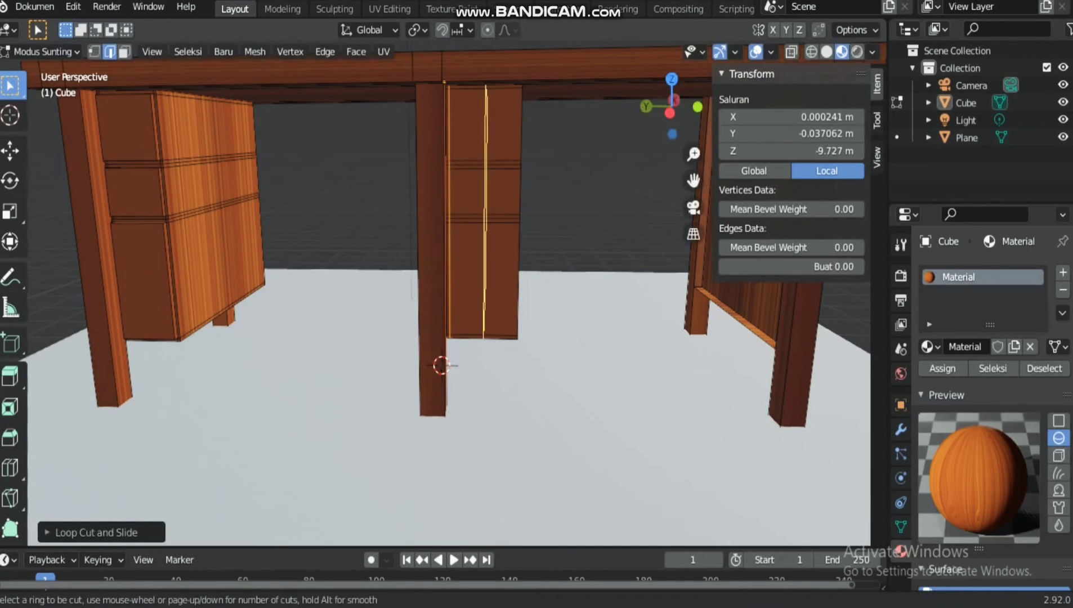
{"action": "left_click", "coordinate": [488, 161]}
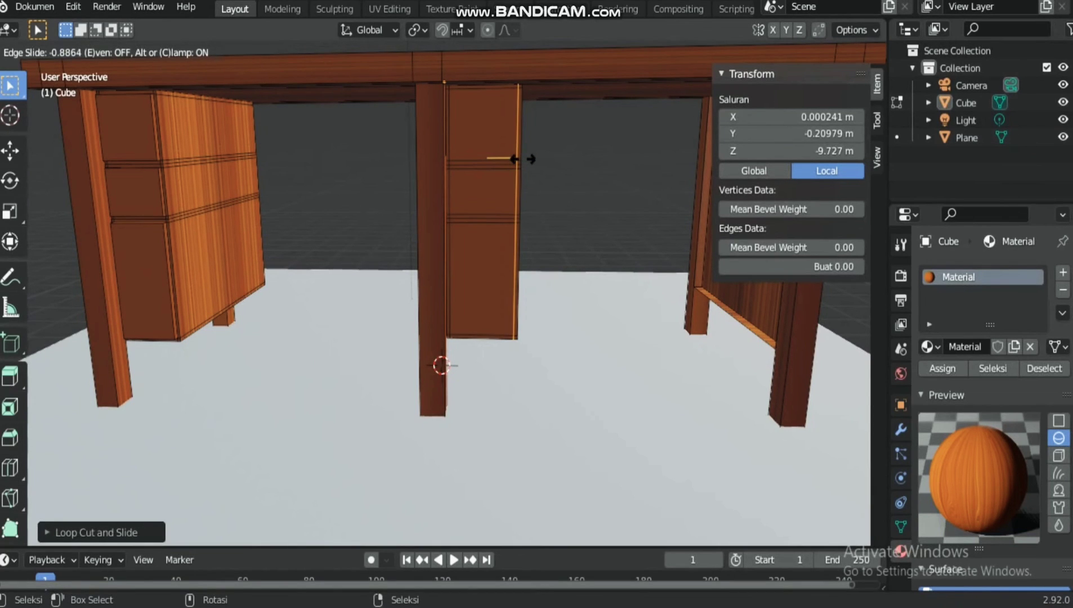
{"action": "left_click", "coordinate": [522, 160]}
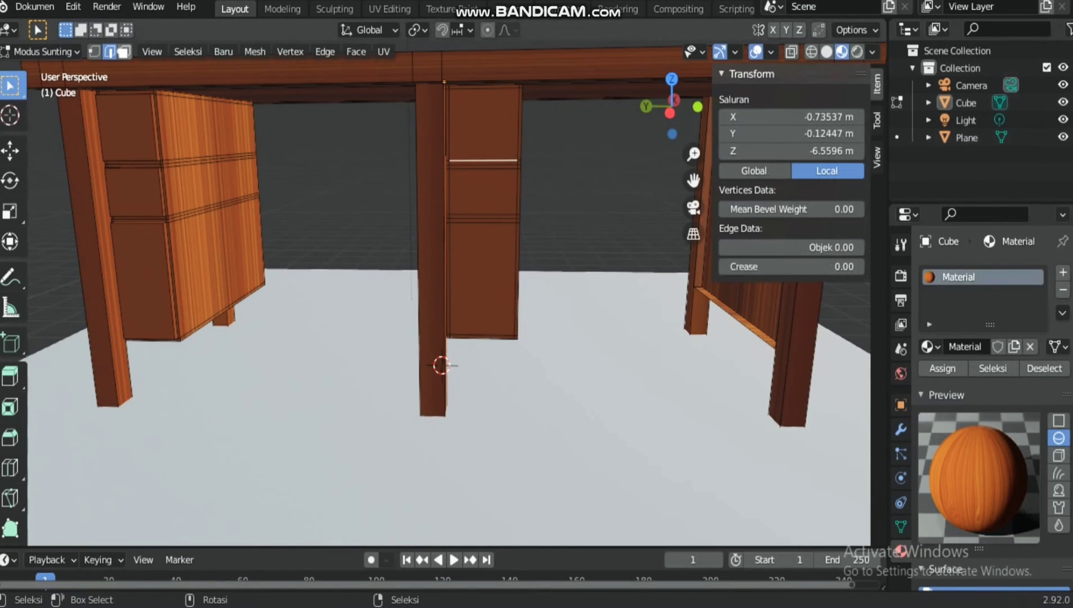
Try extruding the central compartment's uppermost inner front face, and undo the extrusion
{"action": "left_click", "coordinate": [124, 51]}
{"action": "left_click", "coordinate": [489, 129]}
{"action": "key", "text": "e"}
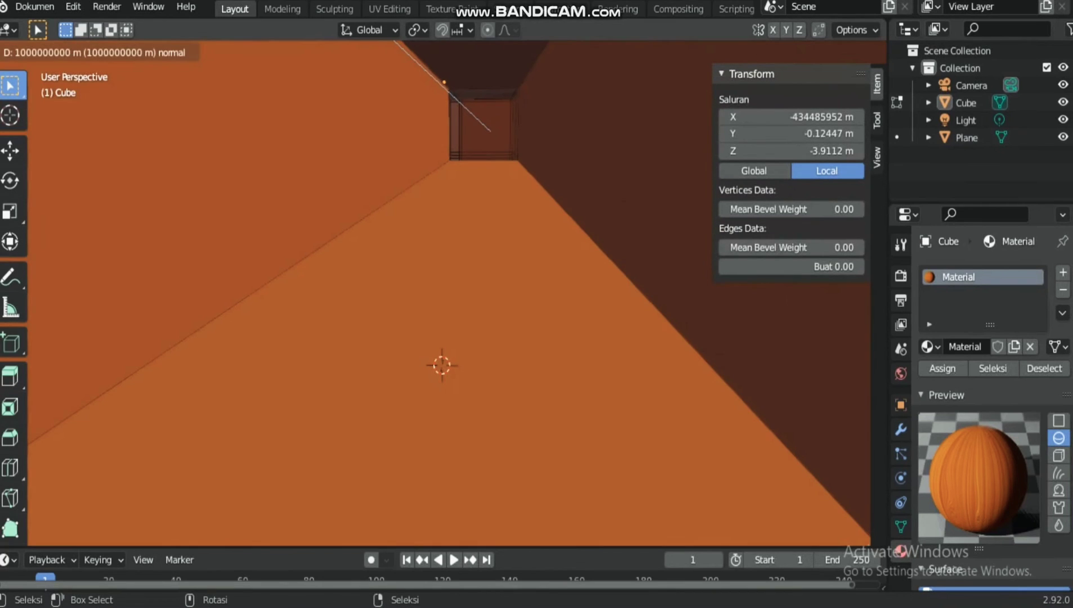
{"action": "left_click", "coordinate": [485, 141]}
{"action": "key", "text": "ctrl+z"}
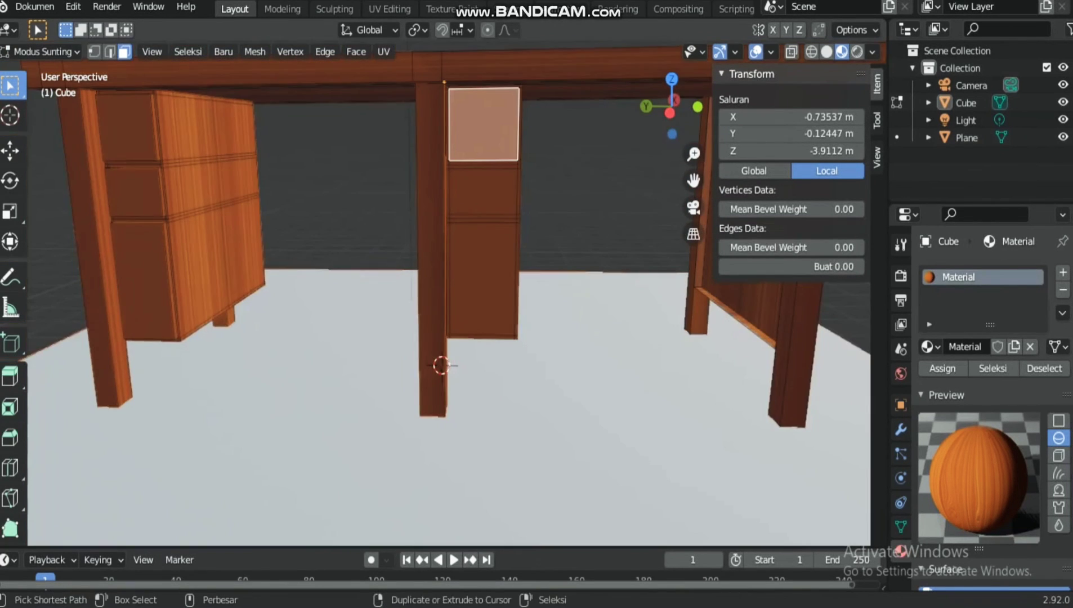
Extrude the central compartment's uppermost and middle inner front faces outward by about 0.058 m and 0.059 m
{"action": "left_click_drag", "start_coordinate": [674, 116], "coordinate": [574, 121]}
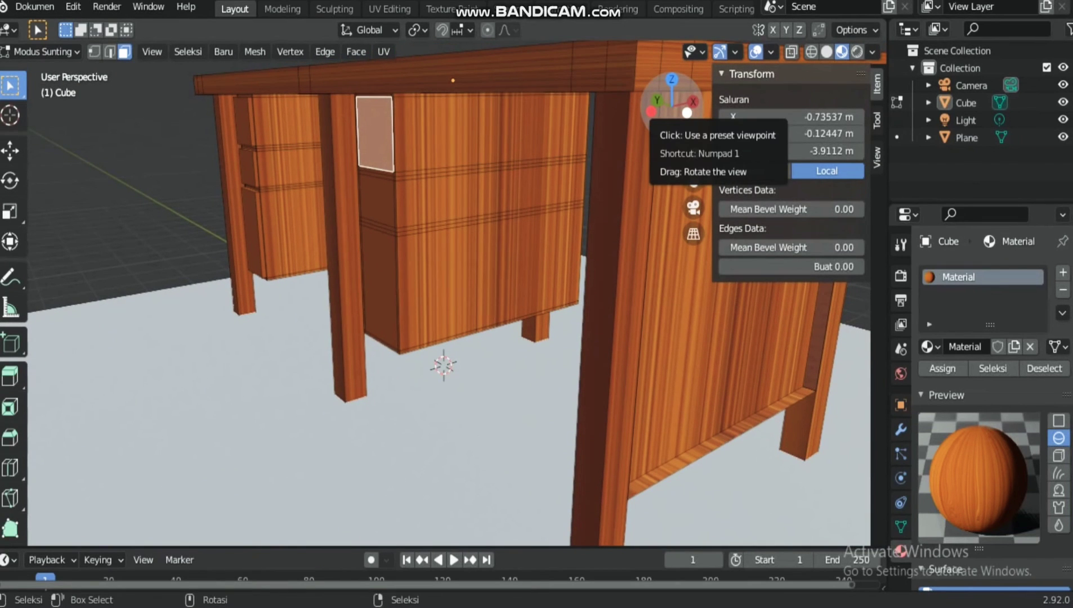
{"action": "key", "text": "ctrl+r"}
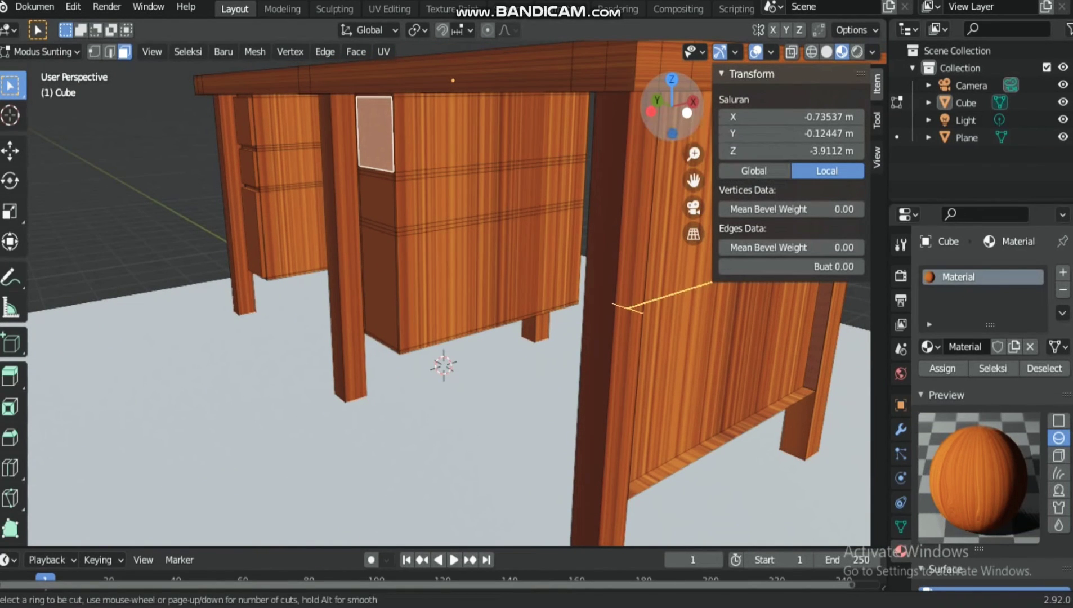
{"action": "key", "text": "Escape"}
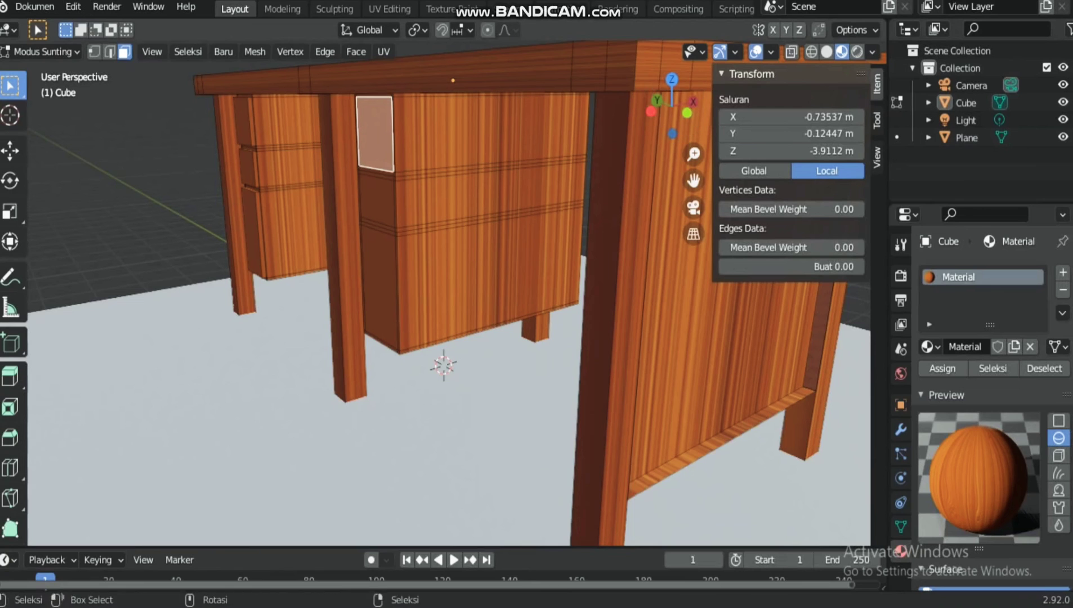
{"action": "key", "text": "e"}
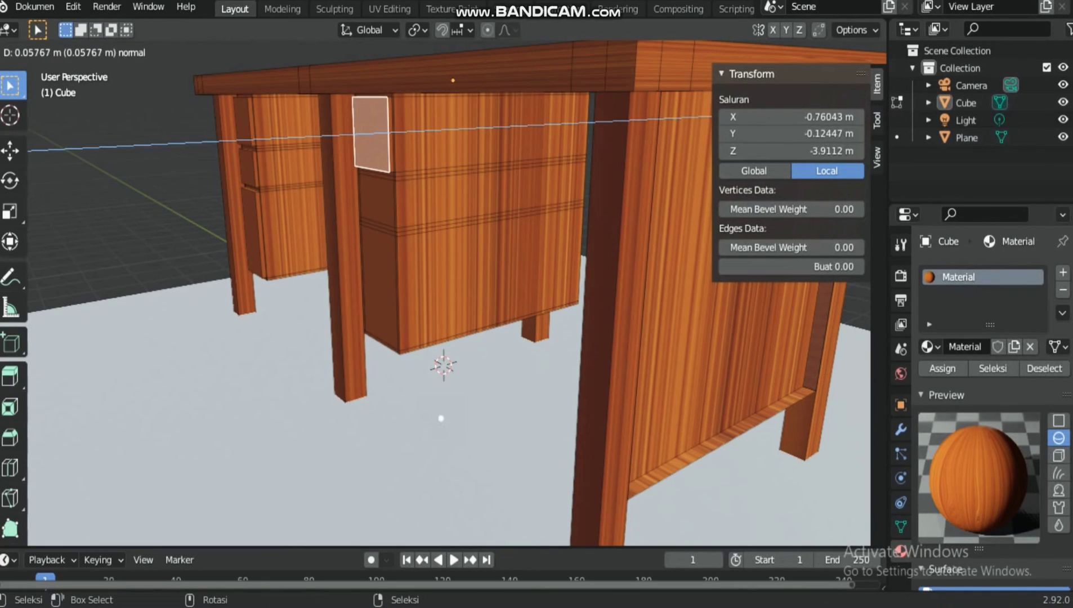
{"action": "left_click", "coordinate": [441, 419]}
{"action": "key", "text": "ctrl+z"}
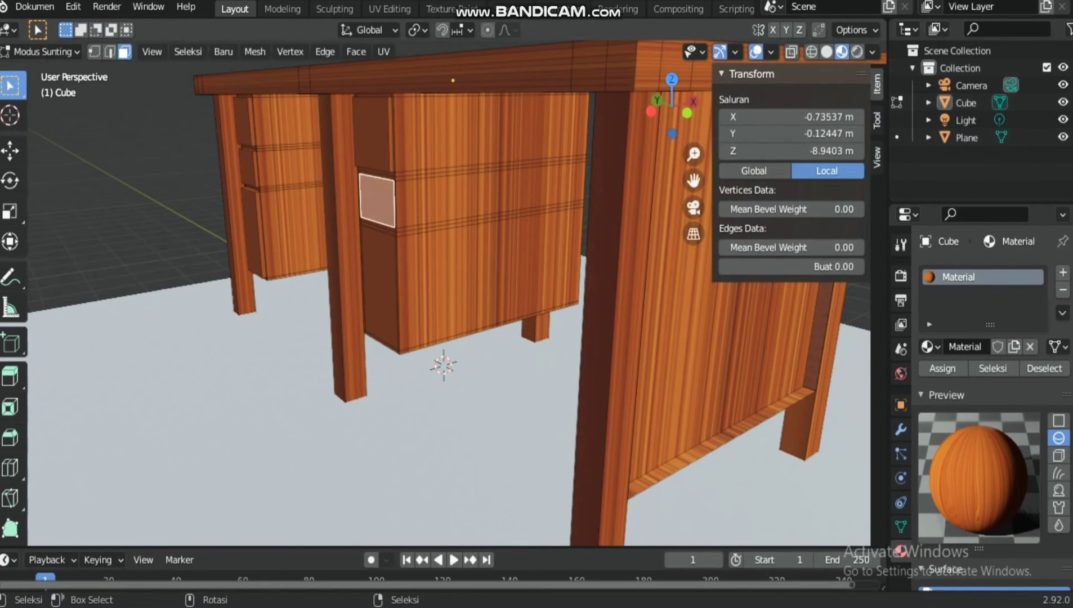
{"action": "key", "text": "e"}
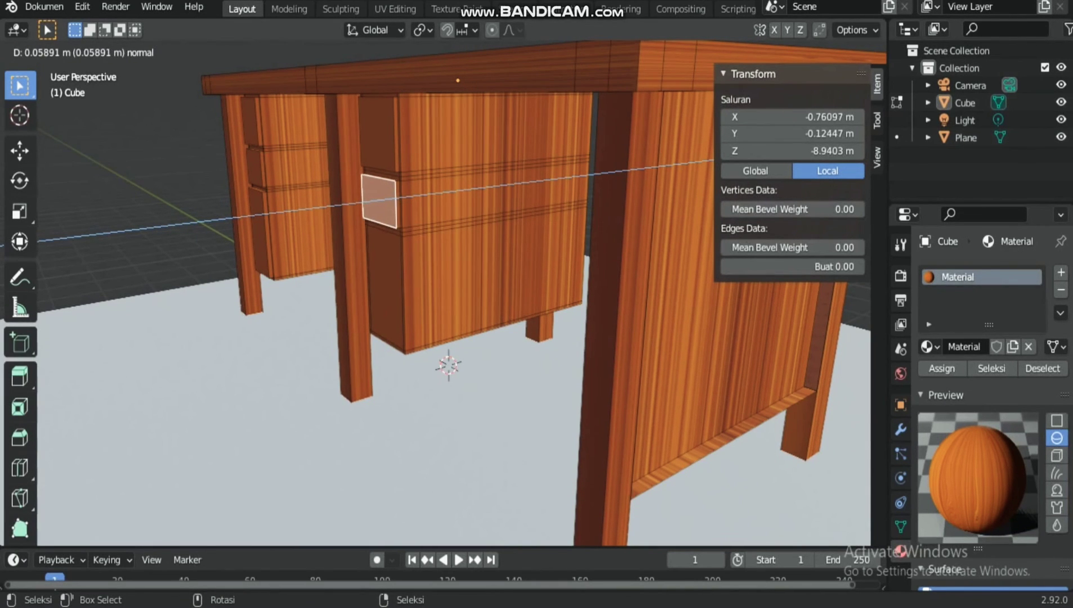
{"action": "left_click", "coordinate": [387, 220]}
Try extruding the central compartment's lowest inner front face outward by about 0.056 m
{"action": "left_click", "coordinate": [387, 270]}
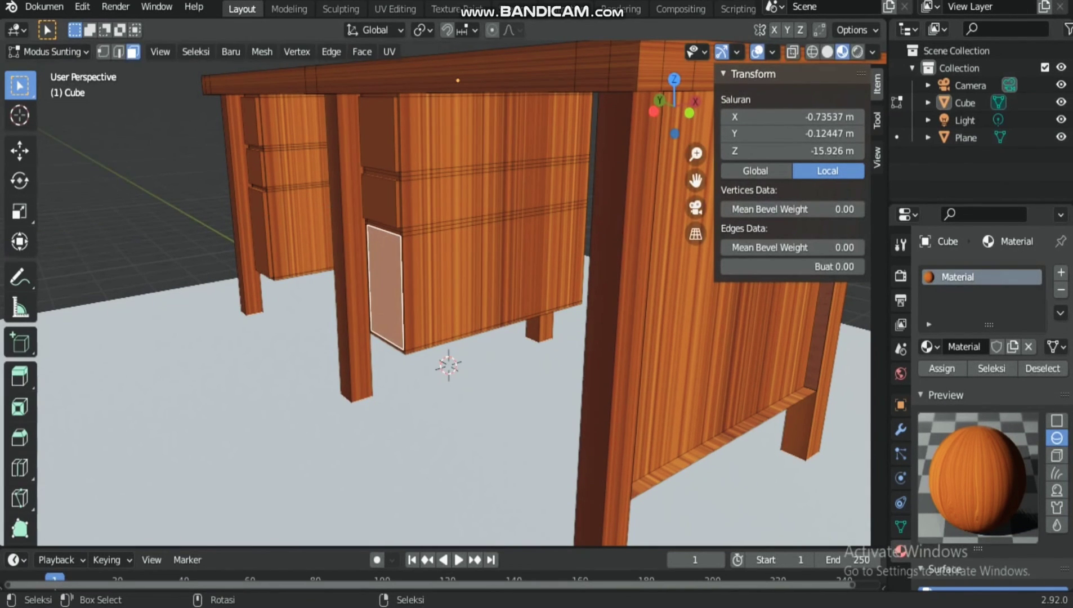
{"action": "key", "text": "e"}
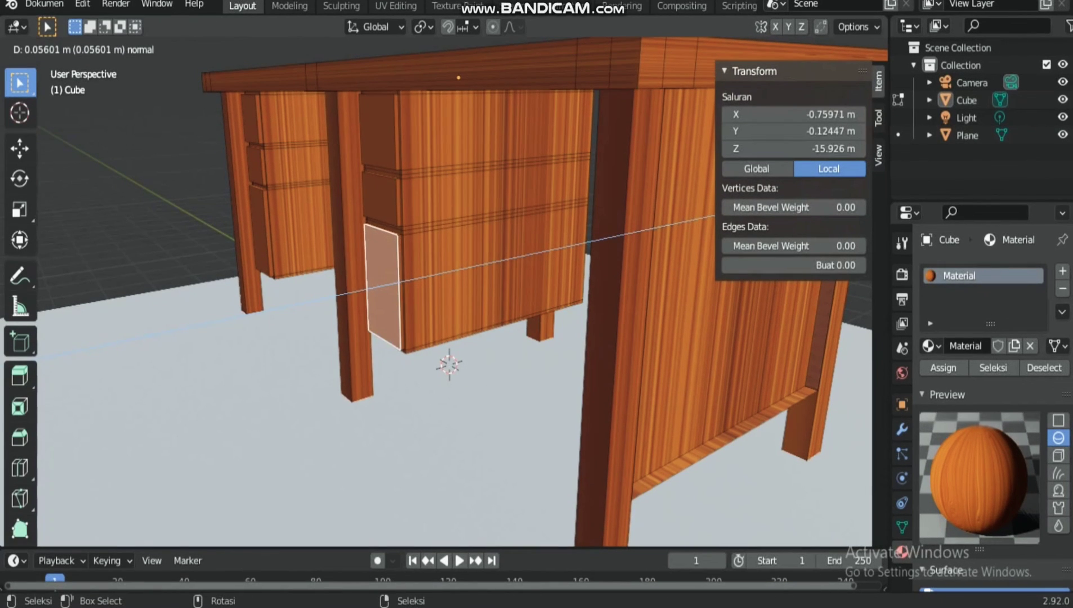
{"action": "left_click", "coordinate": [386, 281]}
{"action": "left_click_drag", "start_coordinate": [676, 105], "coordinate": [772, 144]}
{"action": "left_click", "coordinate": [585, 237]}
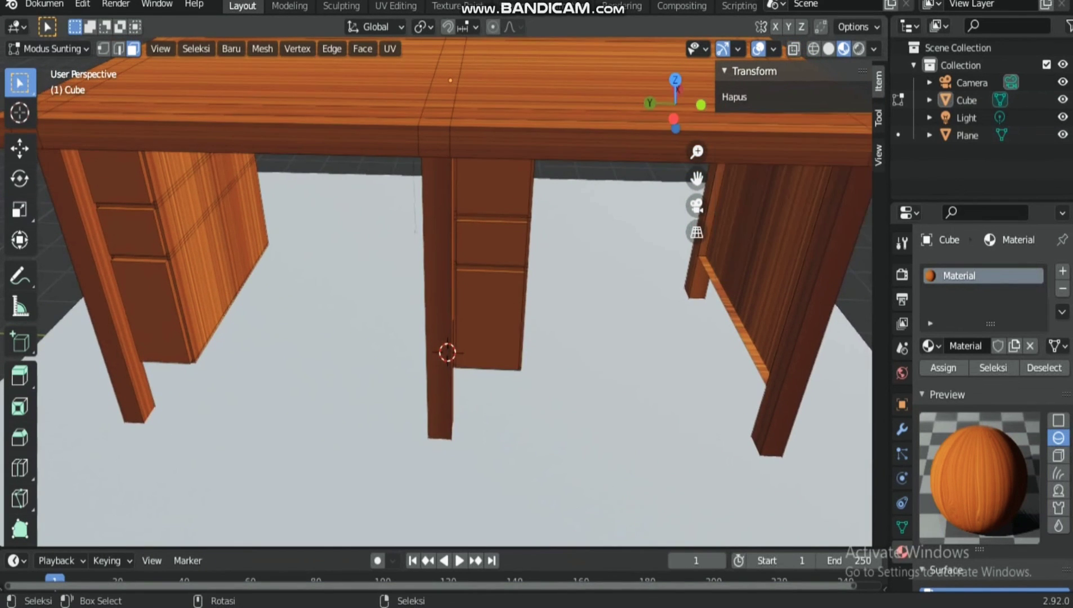
Undo the lowest front face's extrusion and extrude that face outward again by about 0.06 m
{"action": "left_click_drag", "start_coordinate": [675, 106], "coordinate": [562, 78]}
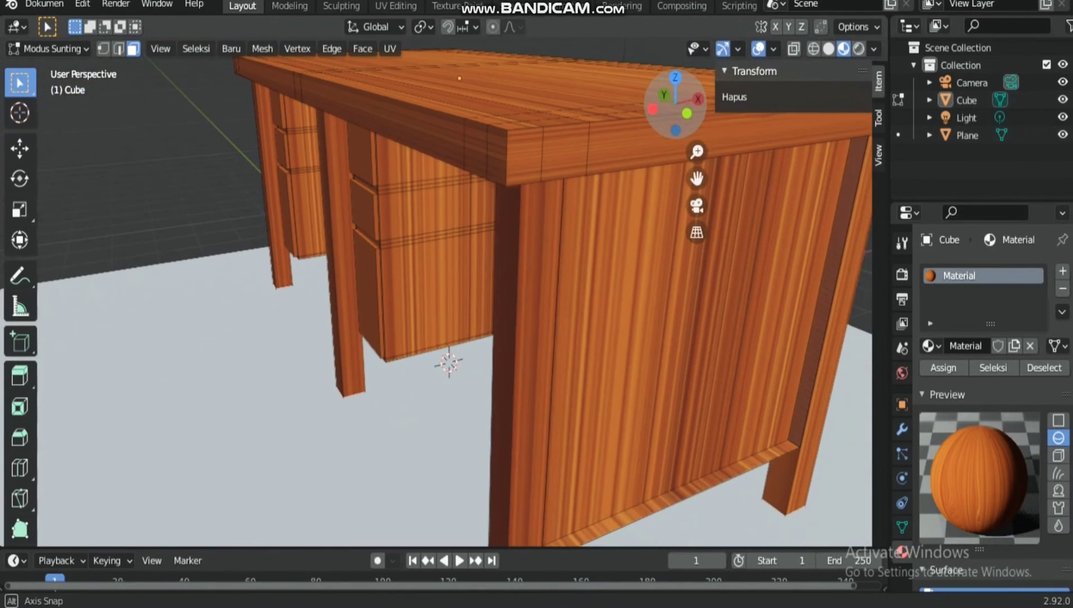
{"action": "key", "text": "ctrl+z"}
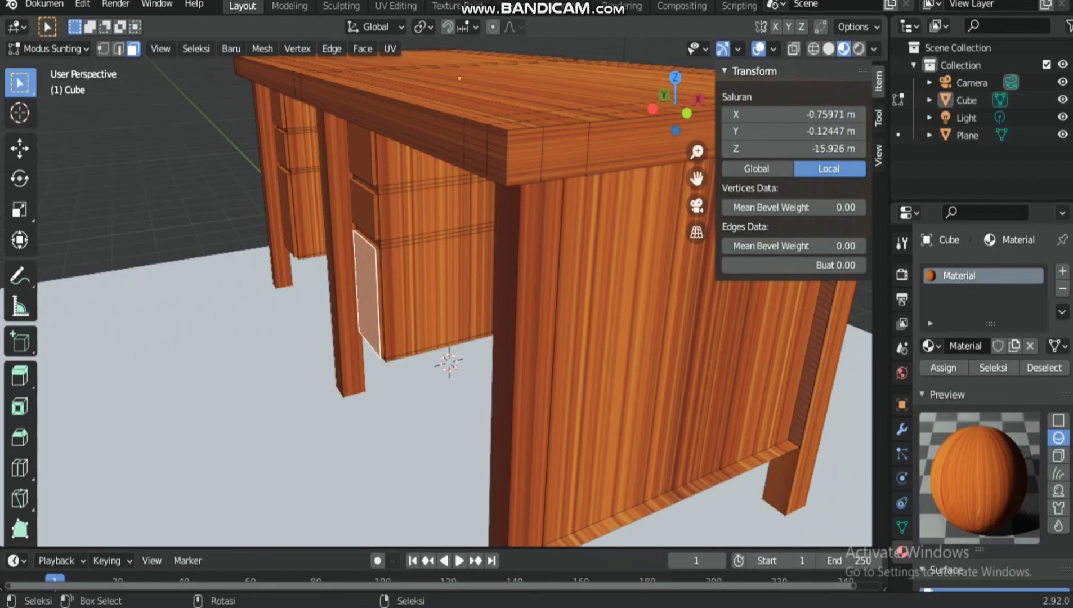
{"action": "key", "text": "e"}
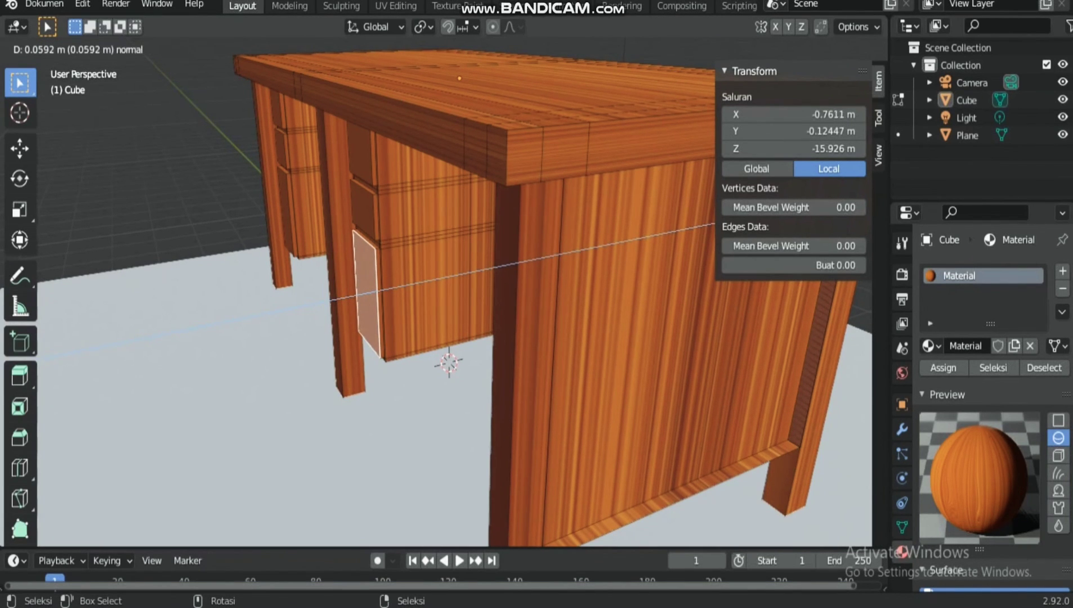
{"action": "key", "text": "Return"}
{"action": "left_click_drag", "start_coordinate": [680, 106], "coordinate": [807, 110]}
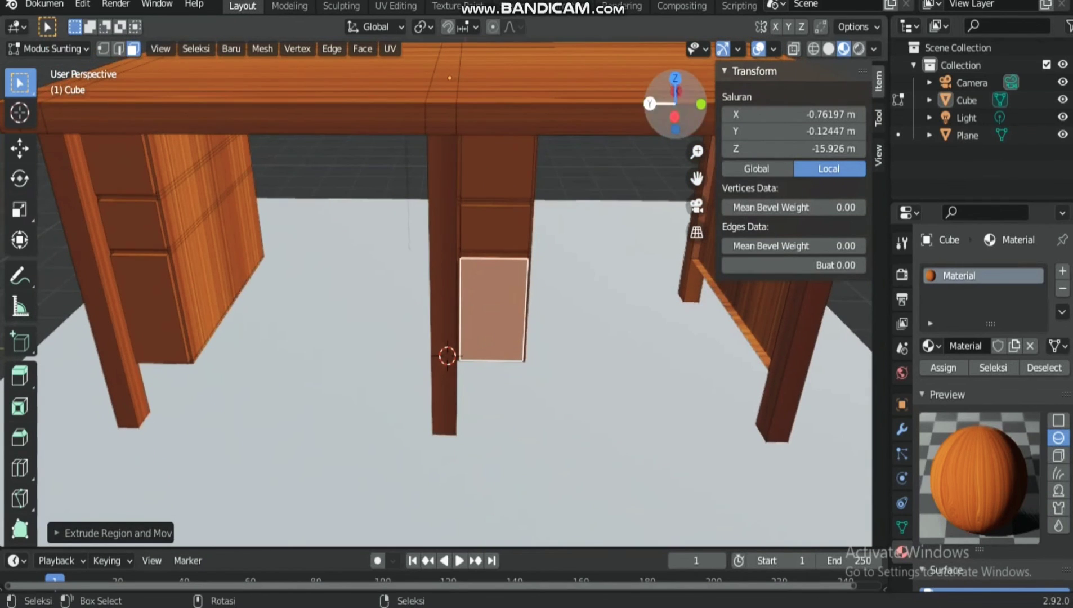
{"action": "left_click", "coordinate": [585, 160]}
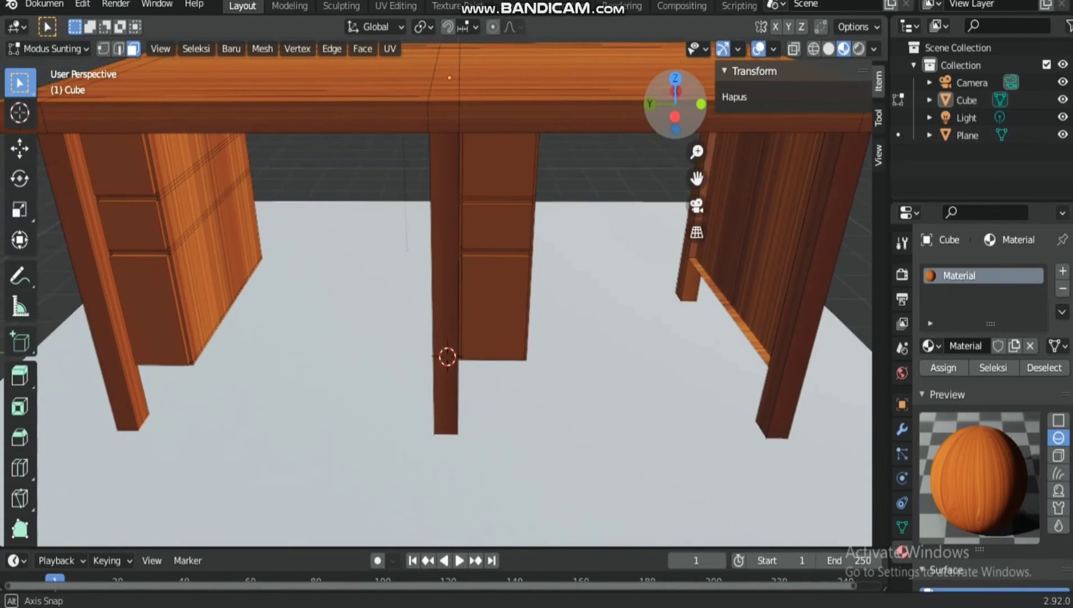
Leave mesh editing, select the table object again and reopen it in edit mode
{"action": "key", "text": "Tab"}
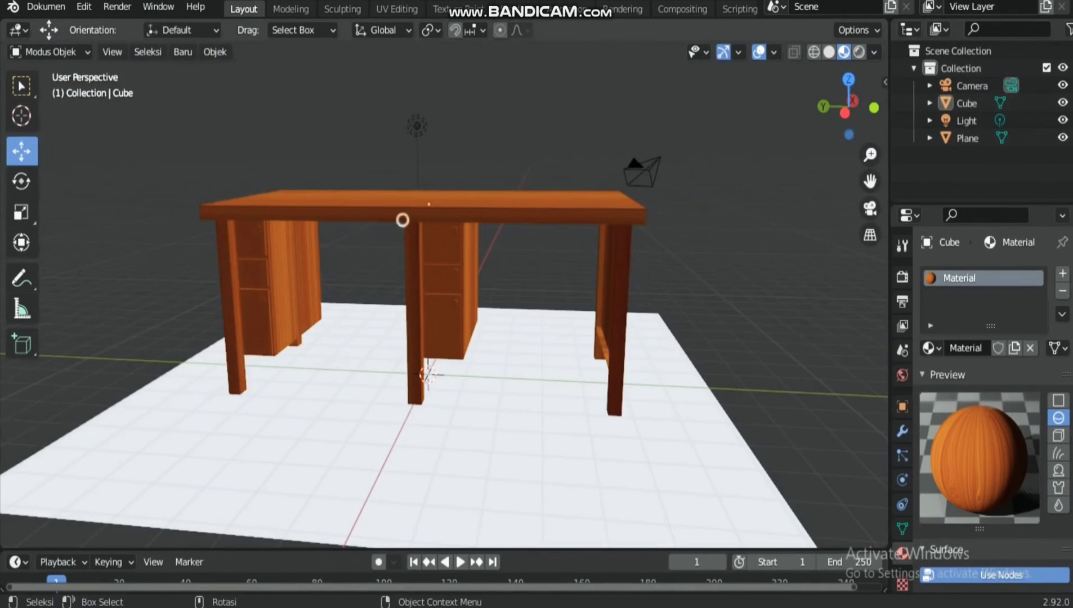
{"action": "left_click", "coordinate": [402, 219]}
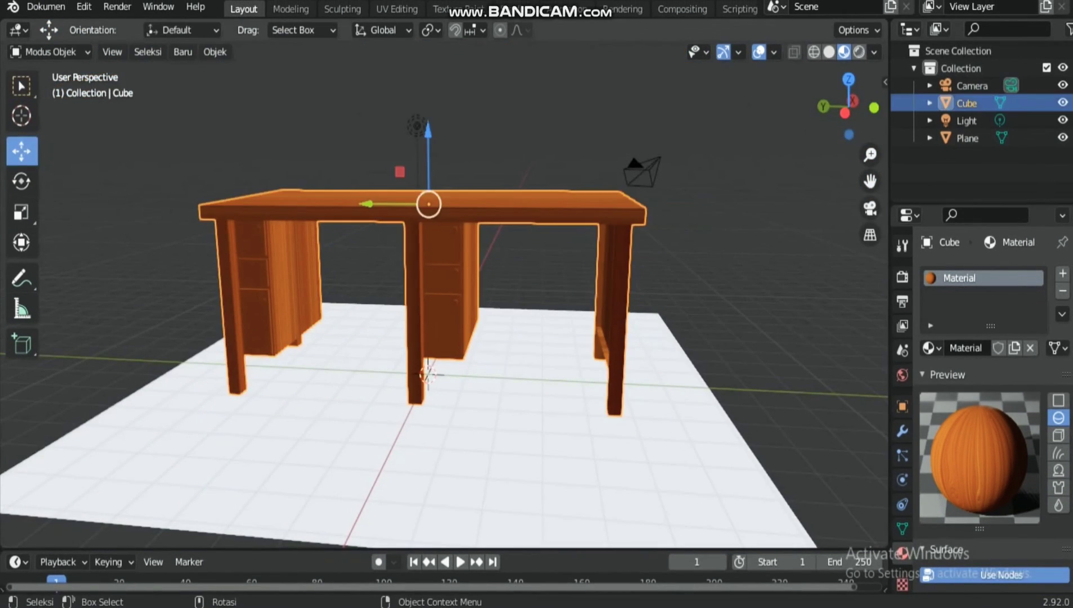
{"action": "key", "text": "Tab"}
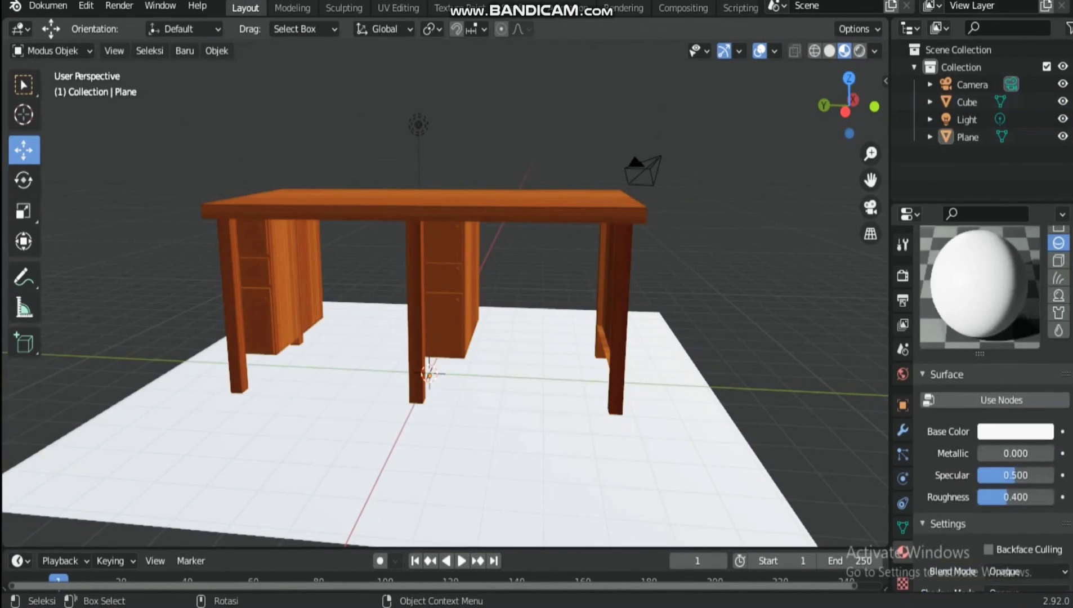
{"action": "left_click", "coordinate": [462, 206]}
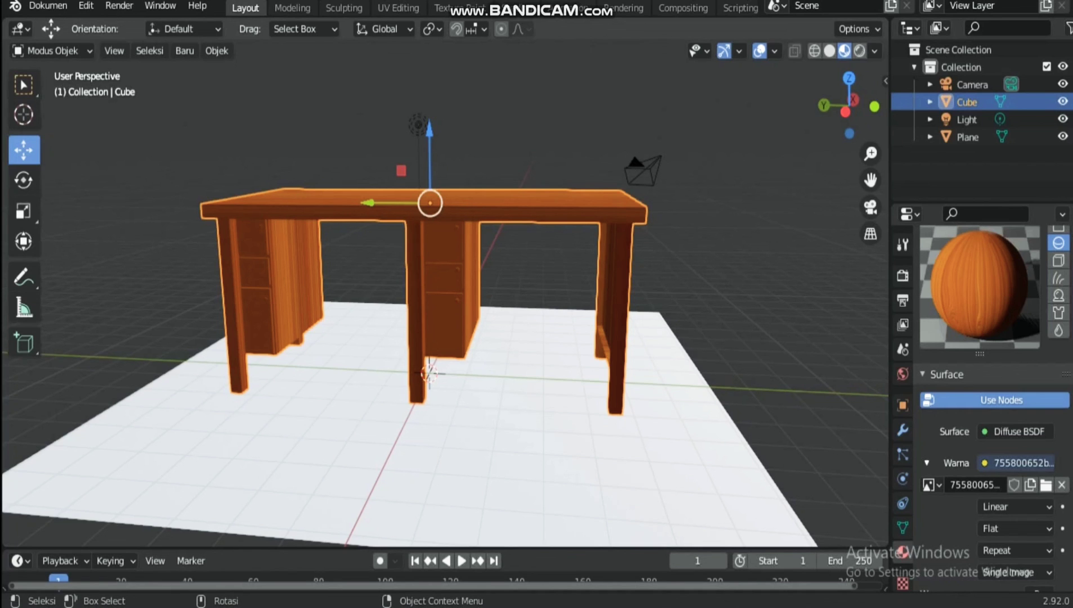
{"action": "key", "text": "Tab"}
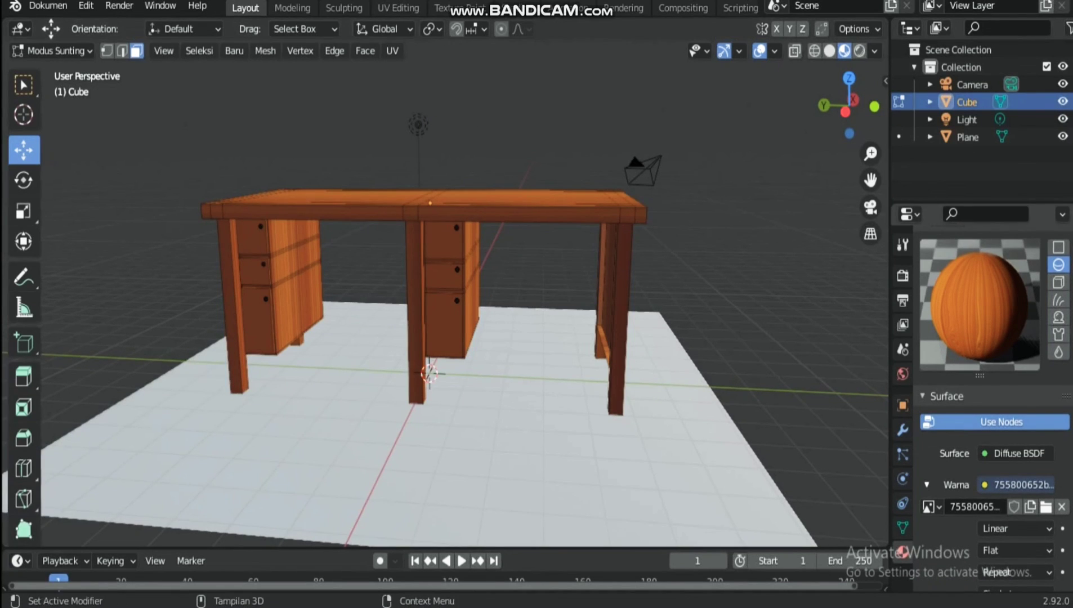
Set the scene's render engine to Cycles
{"action": "left_click", "coordinate": [903, 276]}
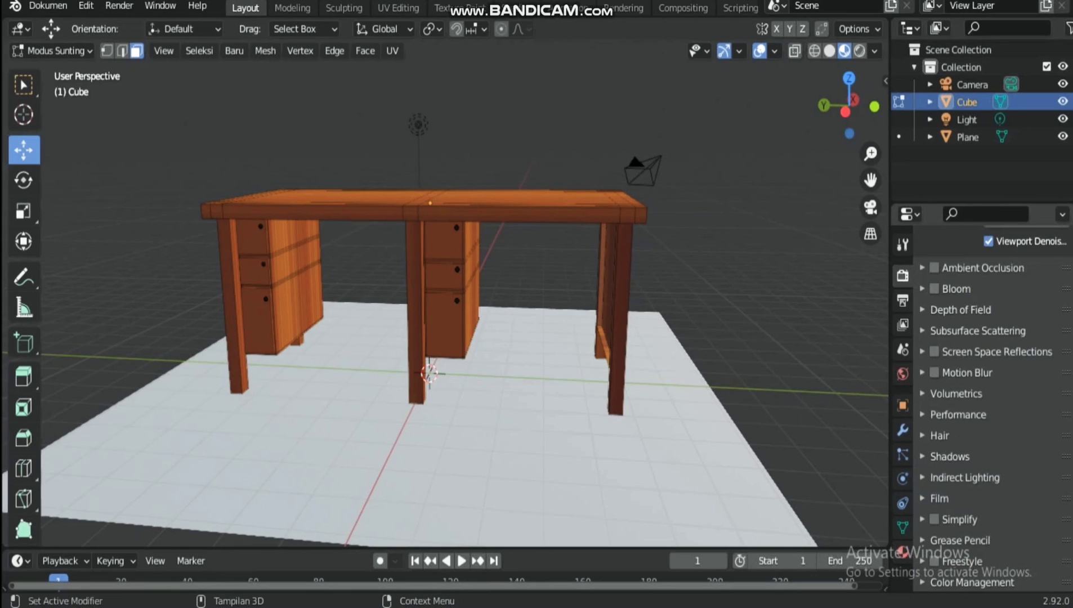
{"action": "scroll", "coordinate": [1006, 273], "scroll_direction": "up", "scroll_amount": 5}
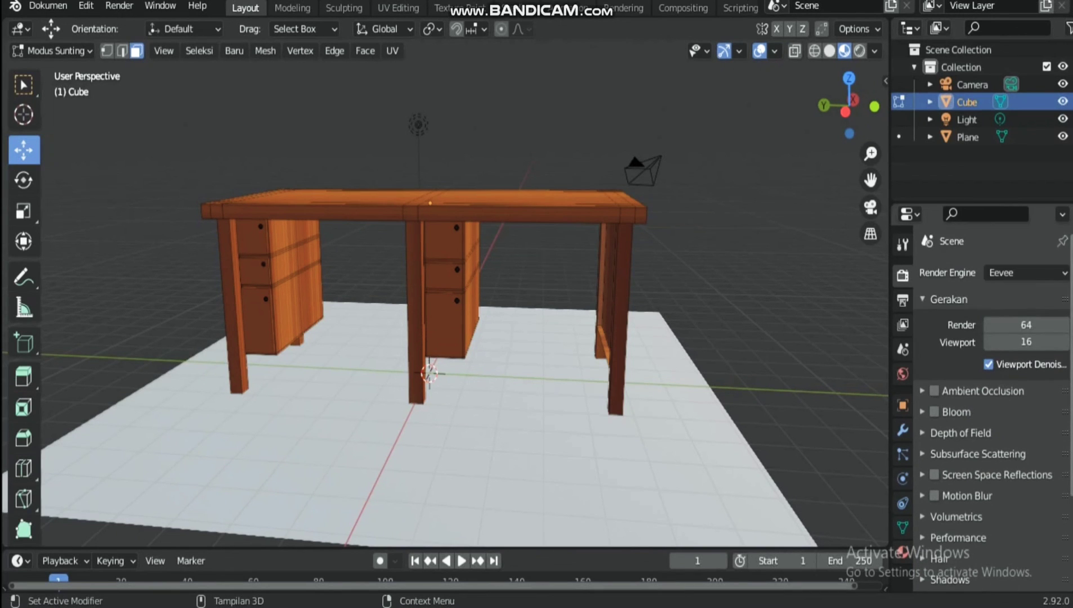
{"action": "left_click", "coordinate": [1007, 272]}
{"action": "left_click", "coordinate": [1005, 332]}
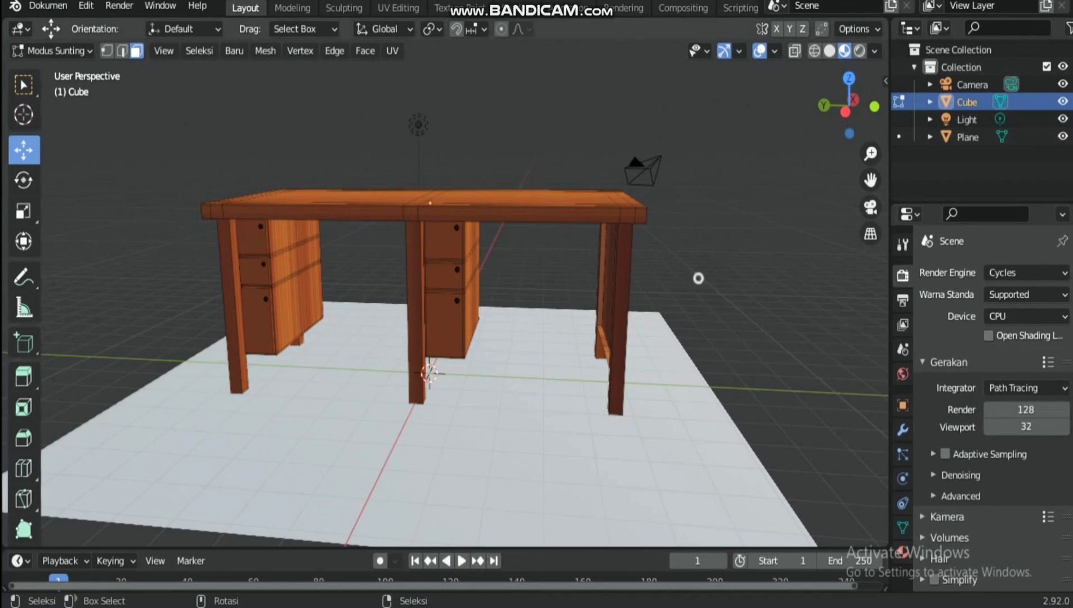
Switch the table to object mode, view it from the front and deselect everything
{"action": "left_click", "coordinate": [61, 51]}
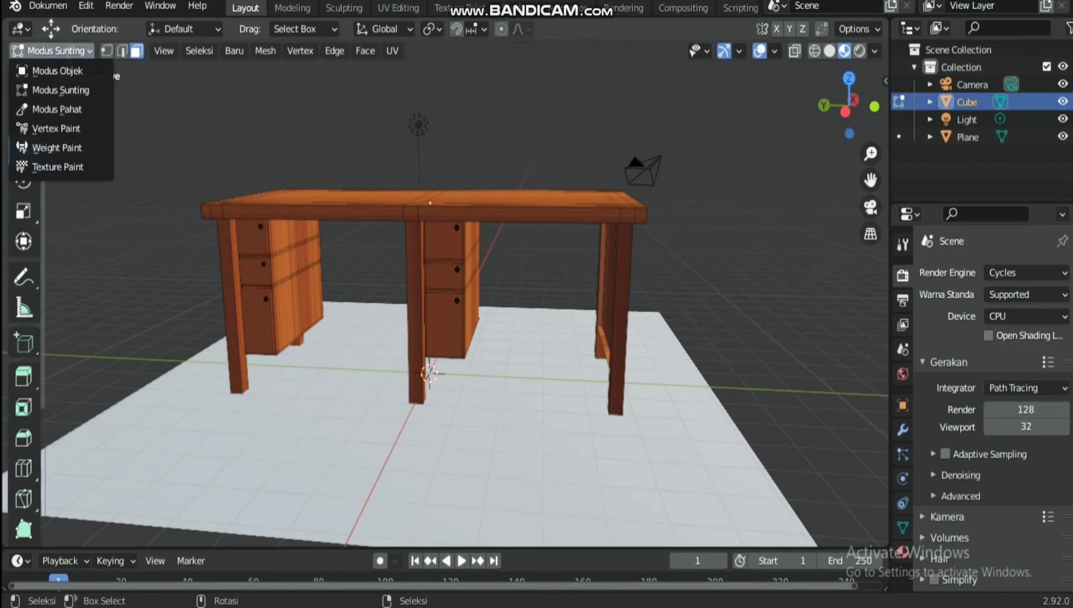
{"action": "left_click", "coordinate": [59, 50]}
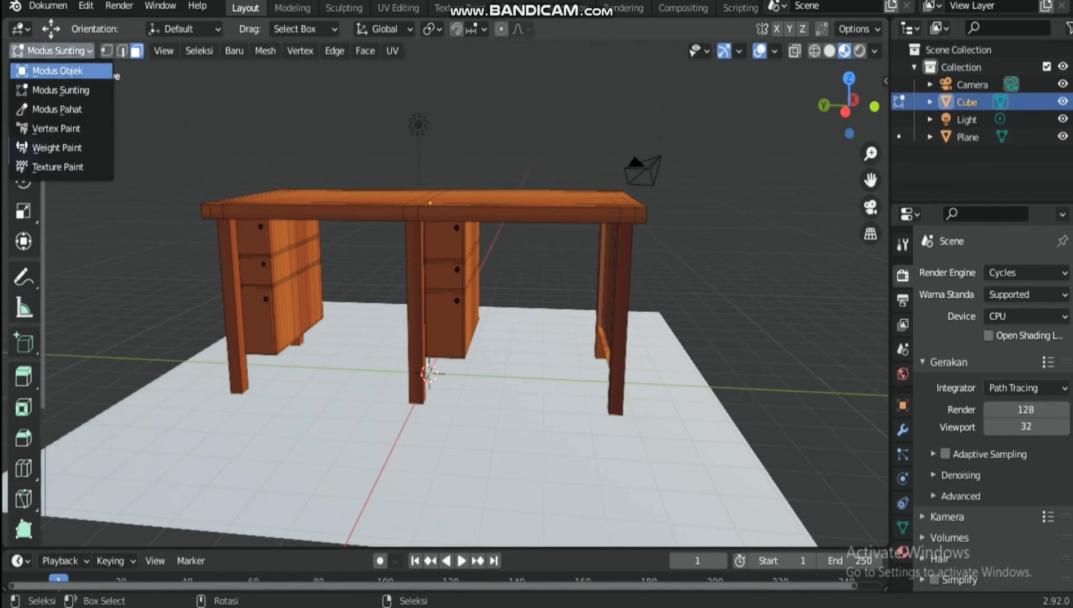
{"action": "left_click", "coordinate": [62, 72]}
{"action": "left_click_drag", "start_coordinate": [850, 107], "coordinate": [873, 98]}
{"action": "key", "text": "alt+a"}
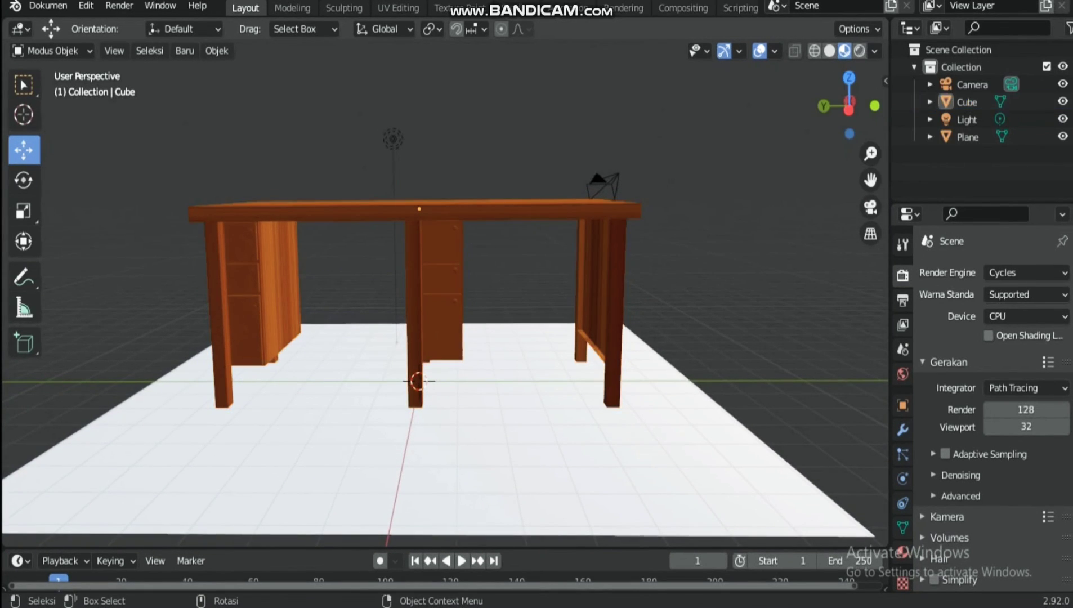